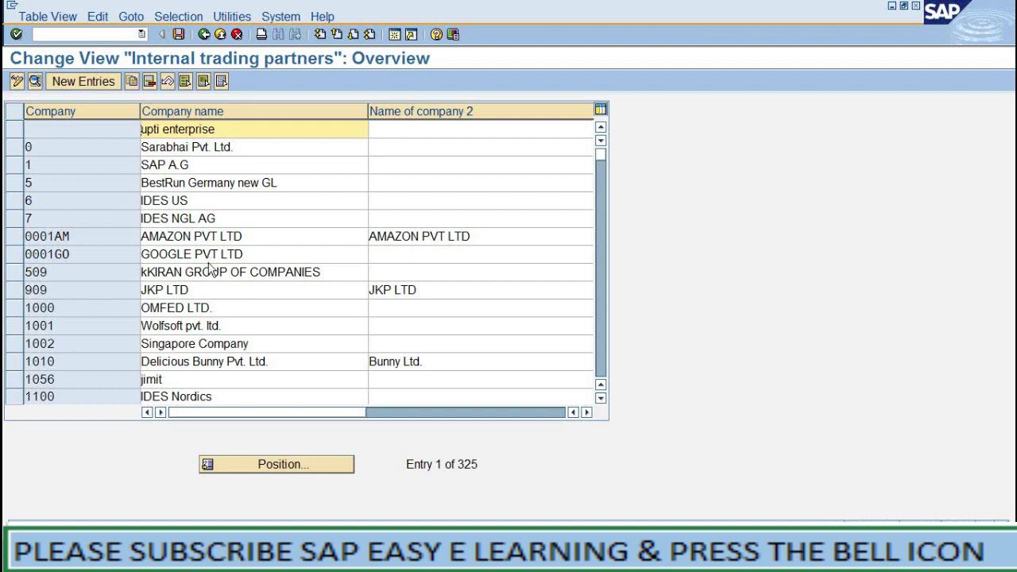
# - Check the New entries instruction in the BASIC SETTINGS Word document, and start a new company entry in SAP
pyautogui.click(442, 559)
pyautogui.click(414, 504)
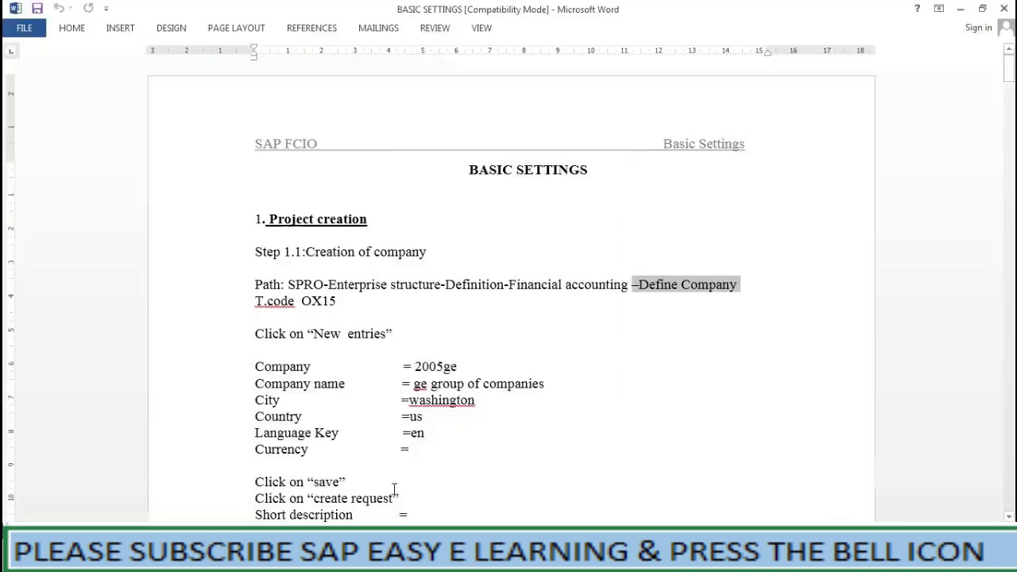
pyautogui.moveTo(255, 334); pyautogui.dragTo(393, 335)
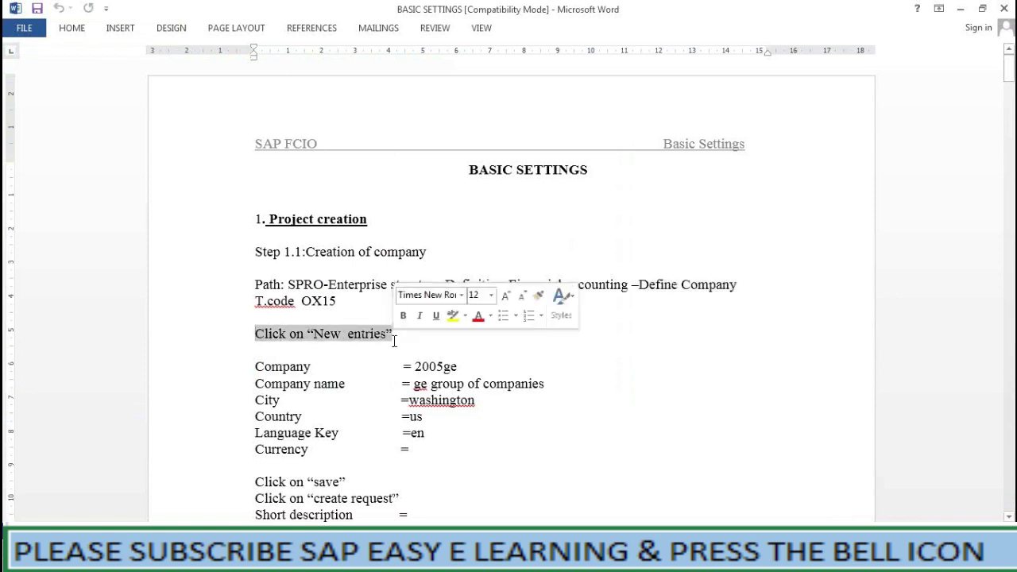
pyautogui.click(960, 8)
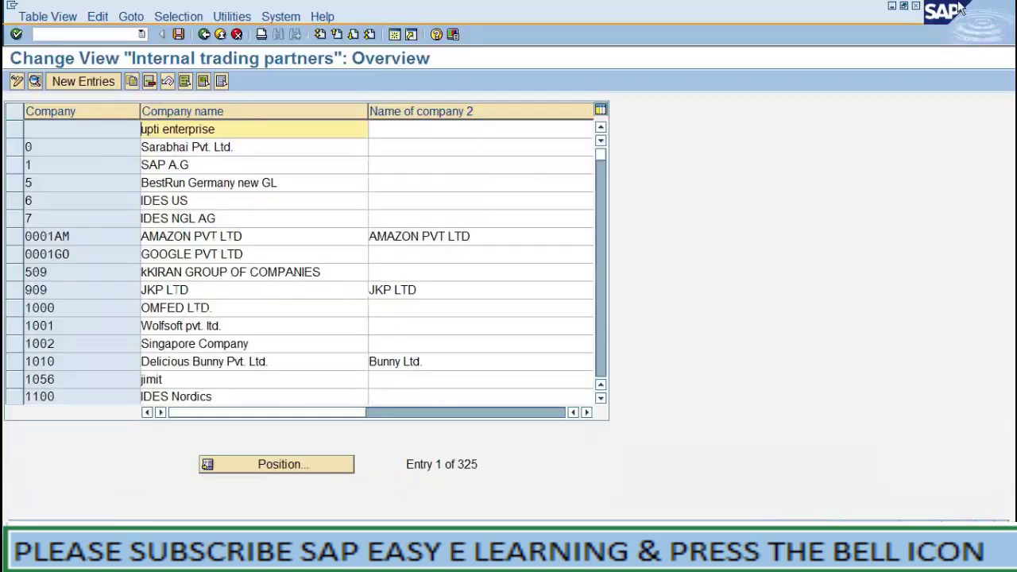
pyautogui.click(78, 80)
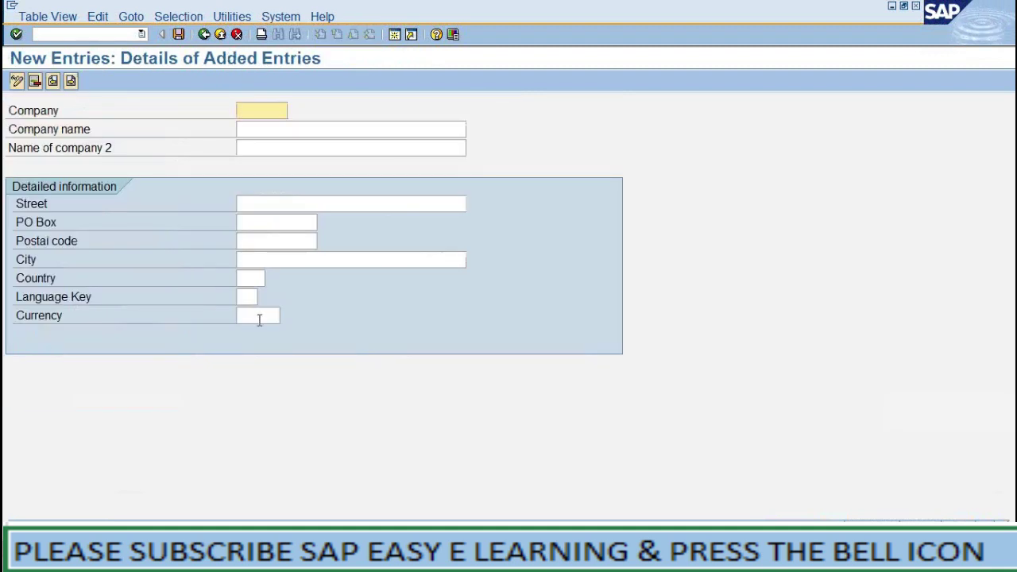
pyautogui.click(249, 112)
pyautogui.click(246, 128)
pyautogui.click(38, 114)
pyautogui.click(40, 130)
pyautogui.click(40, 204)
# - Switch to the BASIC SETTINGS Word document, clear the value beside Company, and return to SAP
pyautogui.click(358, 560)
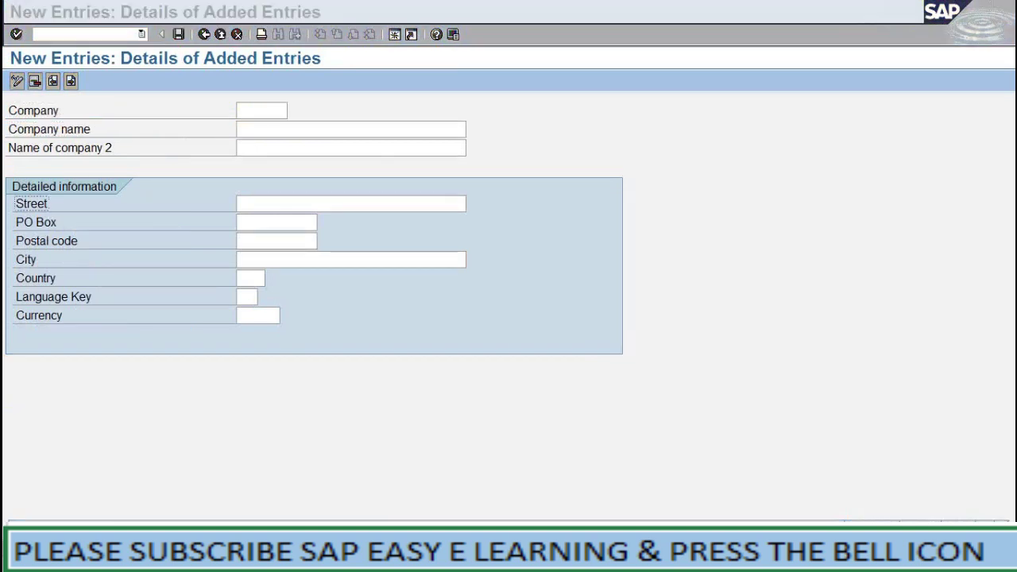
pyautogui.click(418, 506)
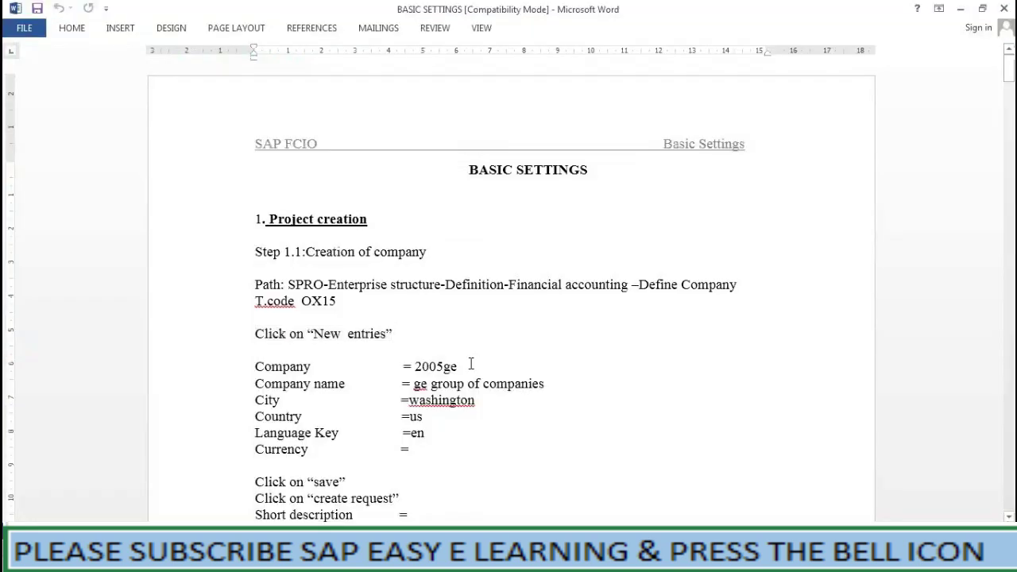
pyautogui.press('BackSpace')
pyautogui.press('BackSpace')
pyautogui.press('BackSpace')
pyautogui.press('BackSpace')
pyautogui.press('BackSpace')
pyautogui.press('BackSpace')
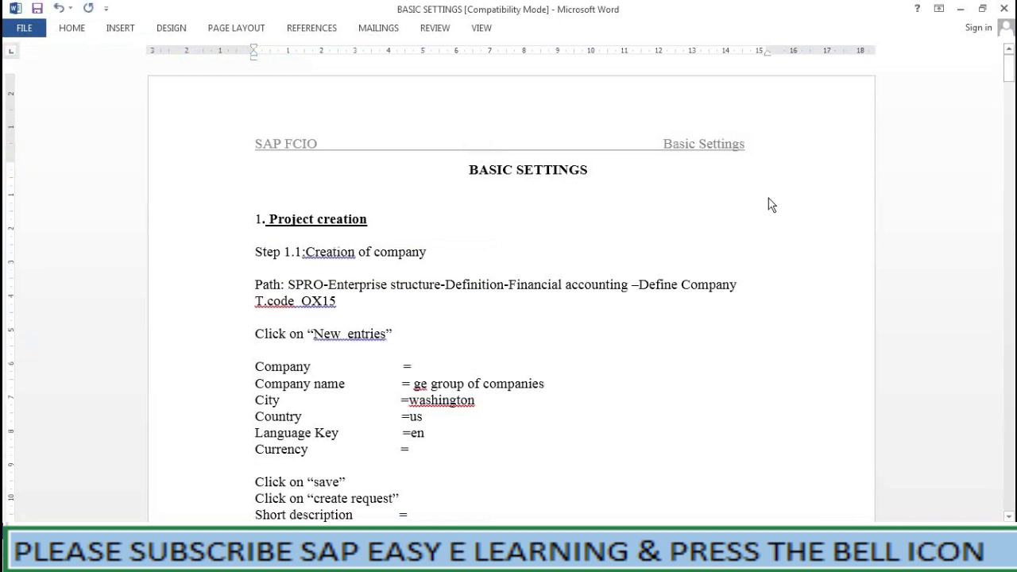
pyautogui.click(961, 9)
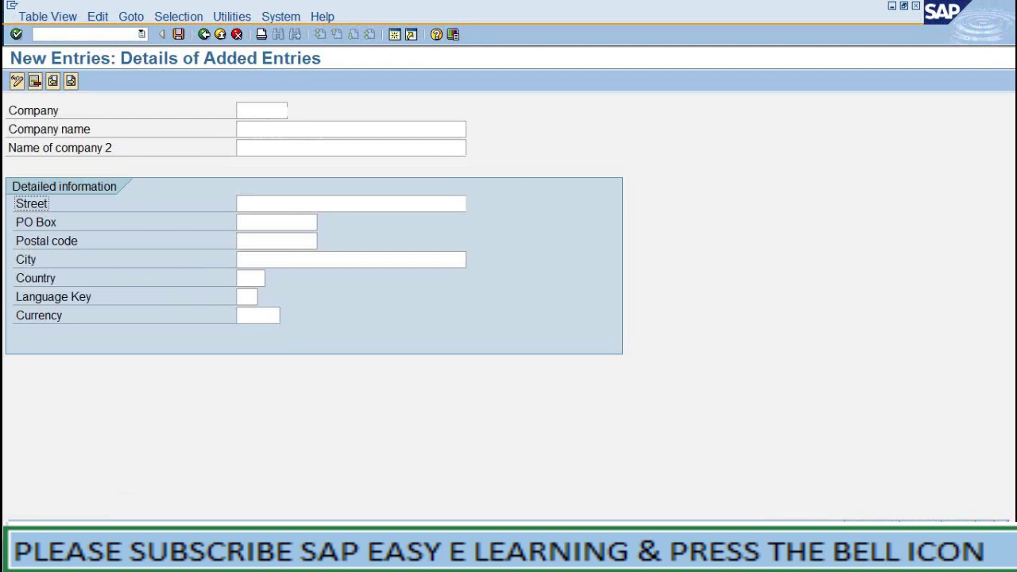
# - Check the company details in the Word notes, and enter 33661g as the company code in the new SAP entry
pyautogui.click(435, 554)
pyautogui.click(418, 510)
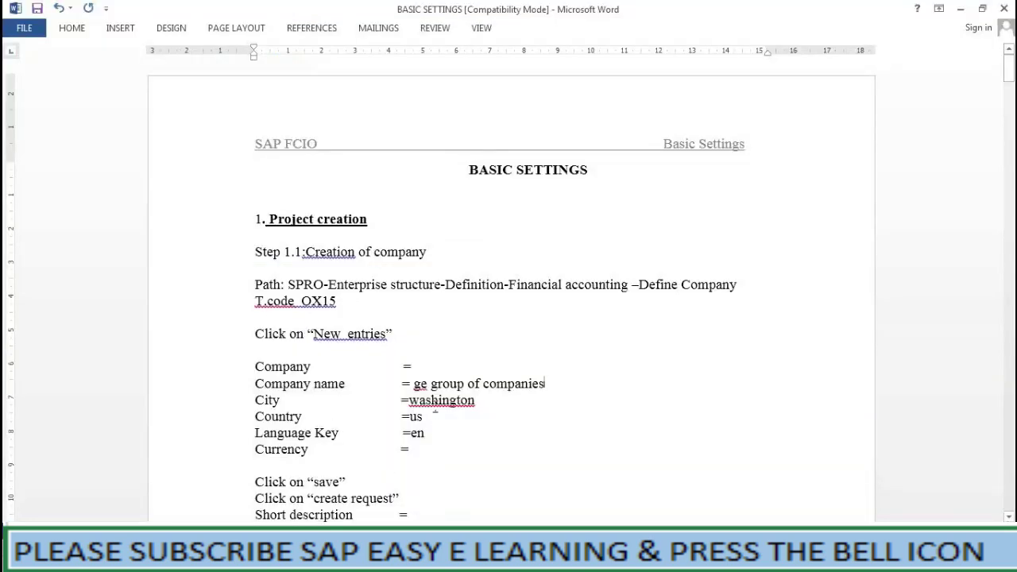
pyautogui.click(424, 364)
pyautogui.click(964, 9)
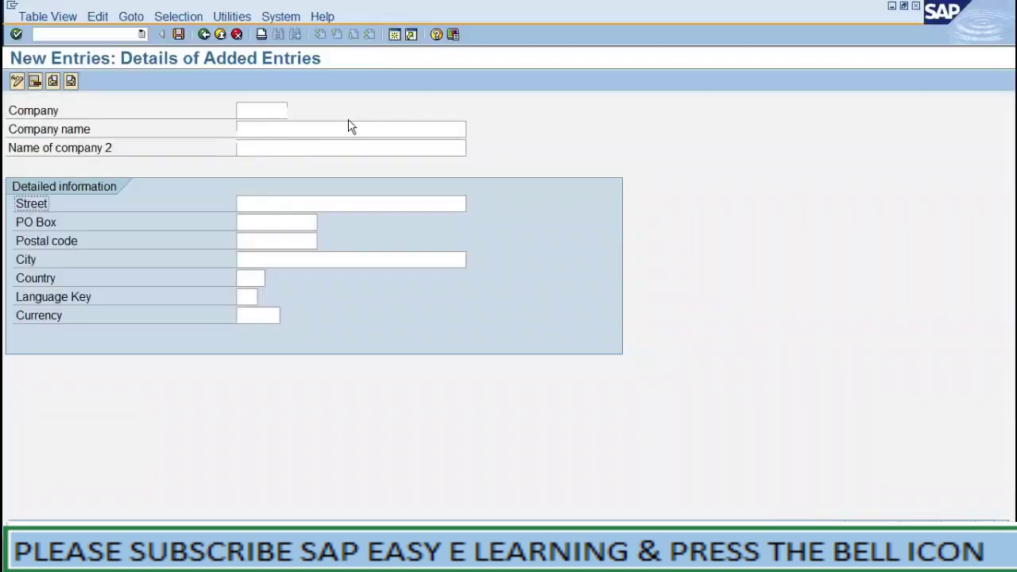
pyautogui.click(266, 111)
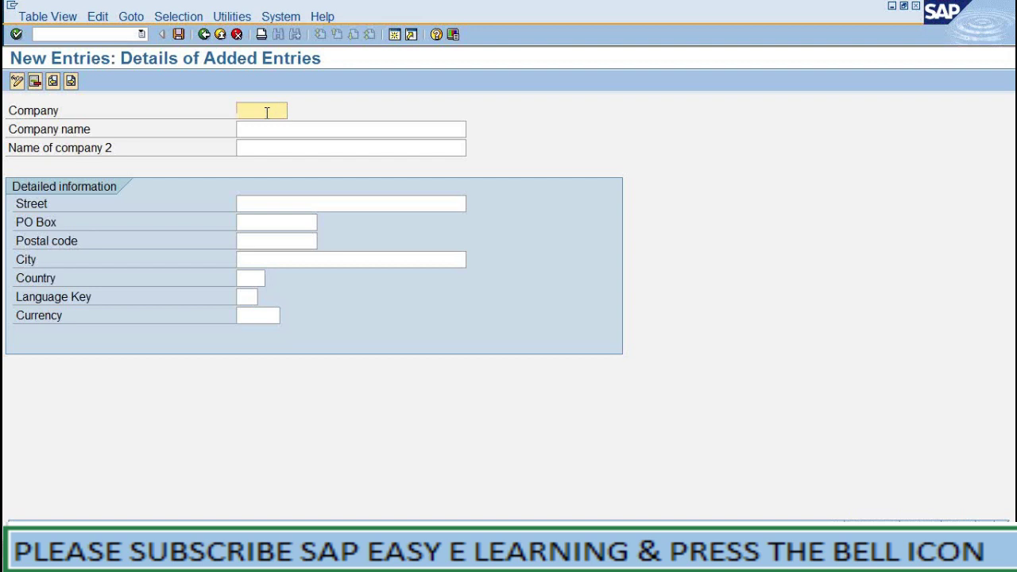
pyautogui.write('33661g')
# - Record 33661g beside Company in the BASIC SETTINGS Word document and return to the SAP entry
pyautogui.click(441, 560)
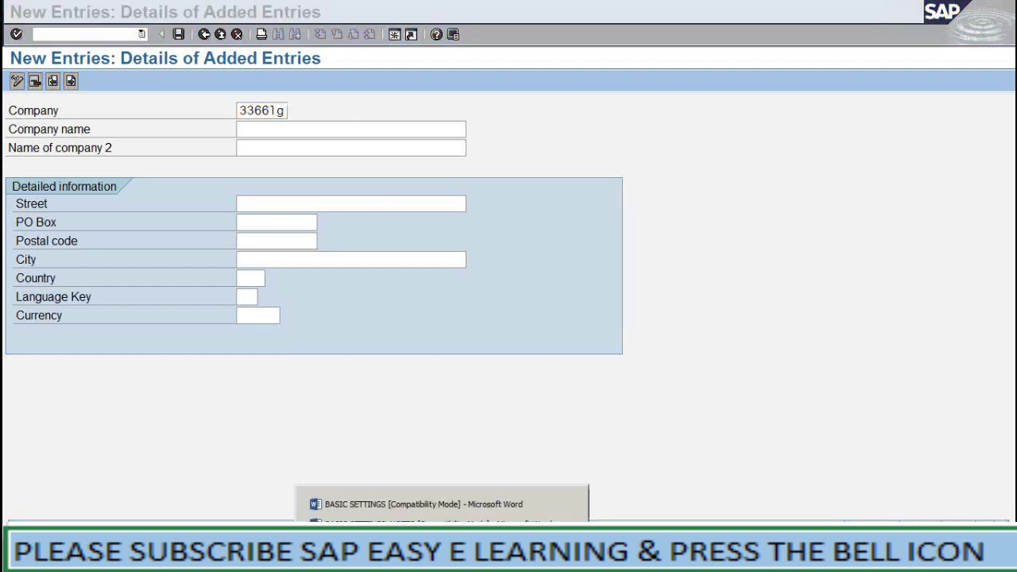
pyautogui.click(424, 516)
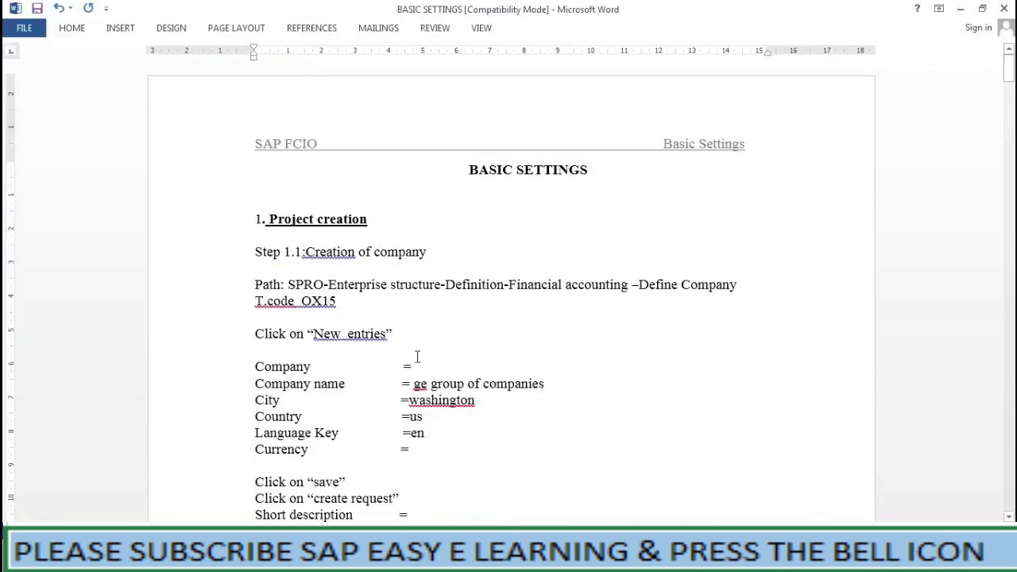
pyautogui.write('33661g')
pyautogui.click(961, 8)
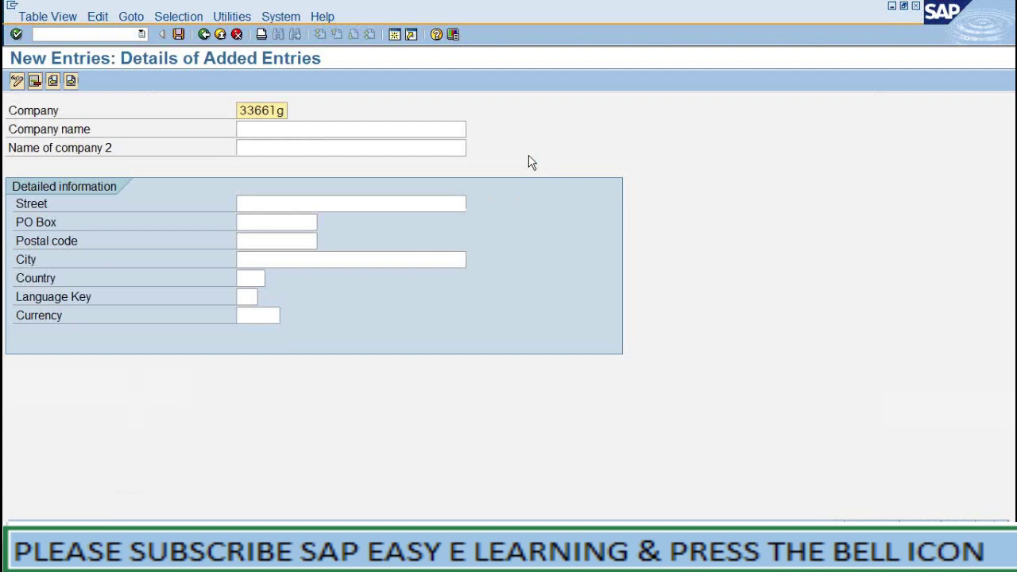
# - Enter "lg group of companies" as the company name of the new entry
pyautogui.click(392, 131)
pyautogui.write('lg grop')
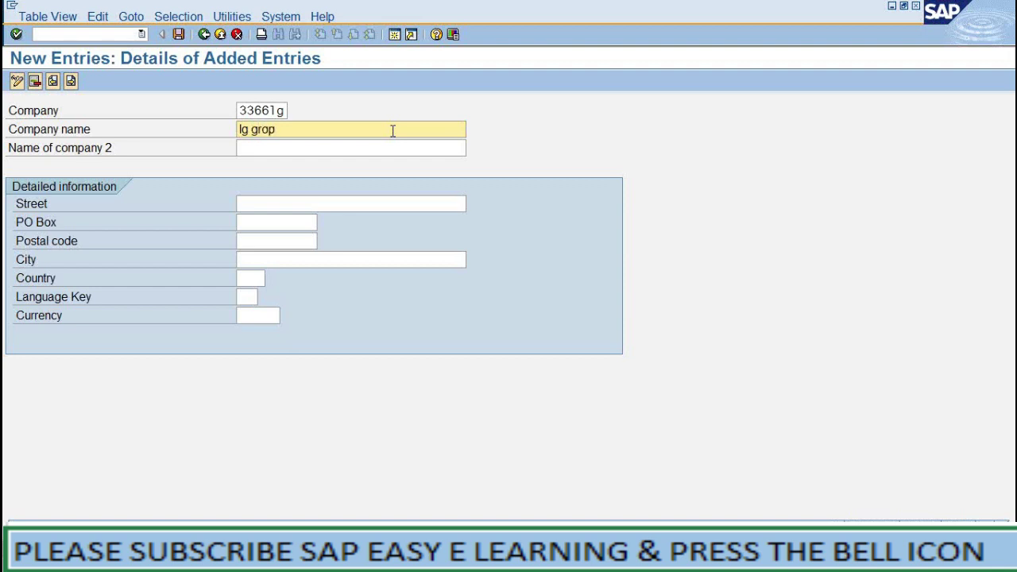
pyautogui.press('BackSpace')
pyautogui.write('up of compn')
pyautogui.press('BackSpace')
pyautogui.write('anies')
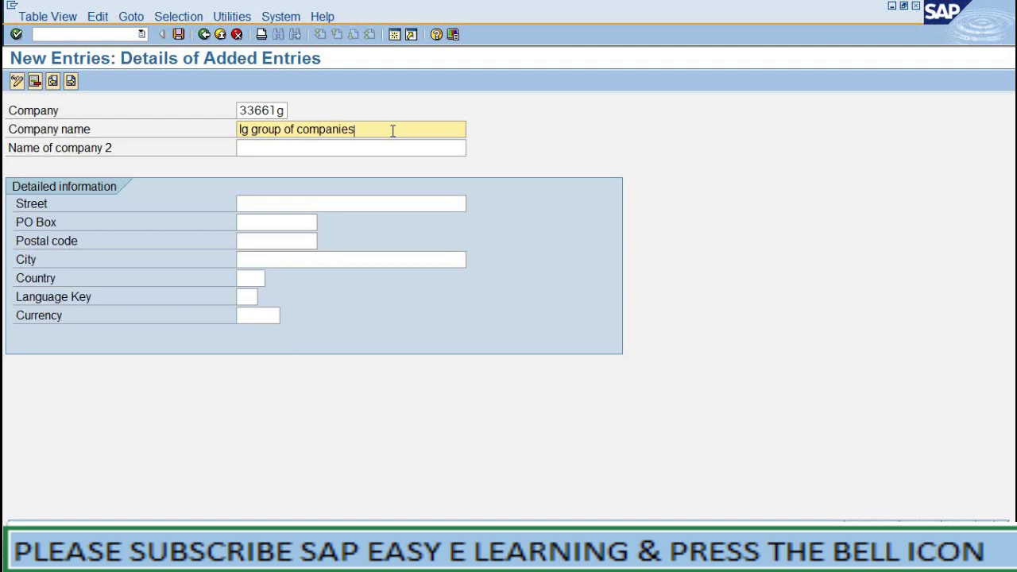
# - Set the company's city to washington and its country to us in the detailed information
pyautogui.click(302, 259)
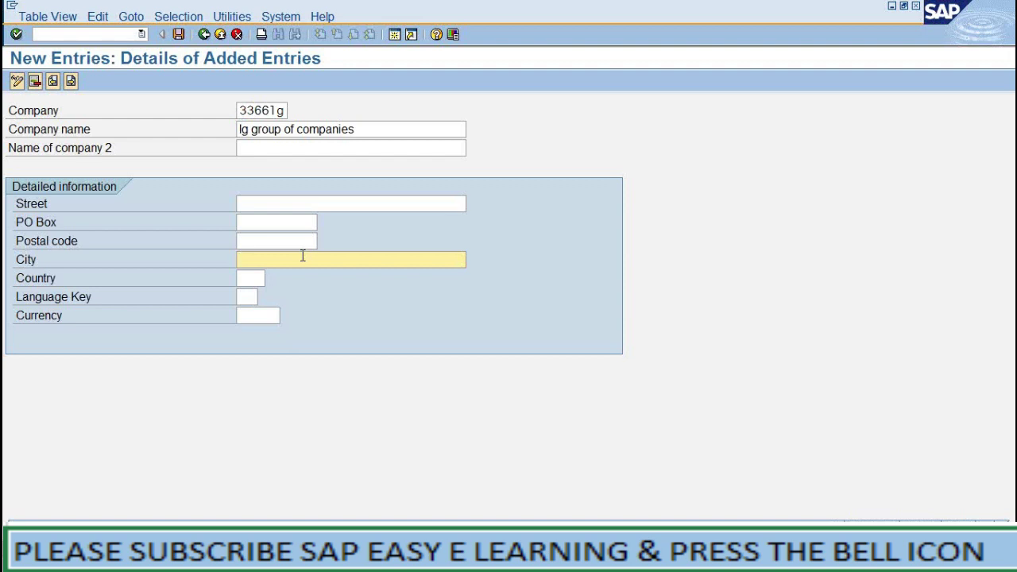
pyautogui.write('washington')
pyautogui.click(363, 130)
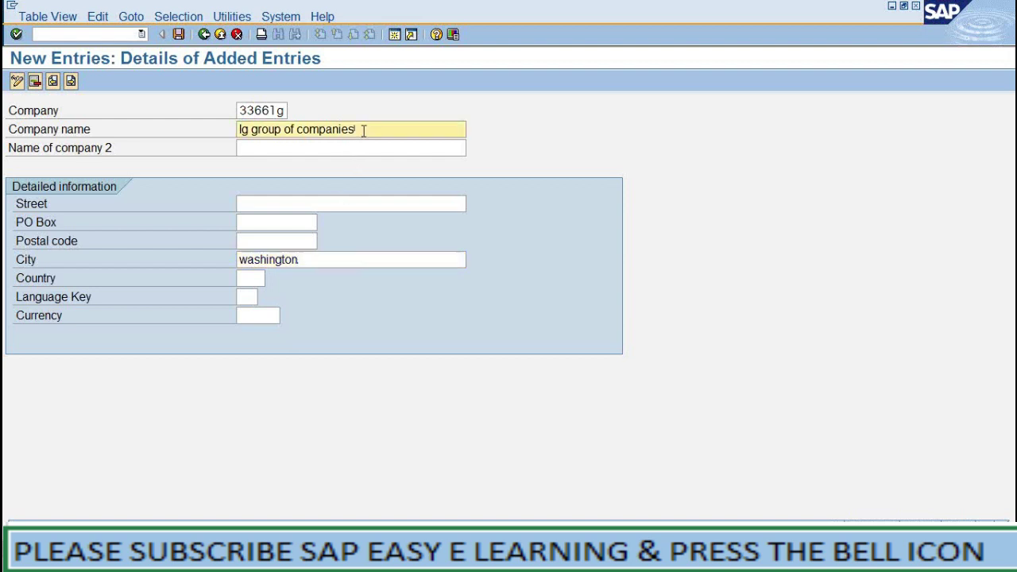
pyautogui.click(300, 263)
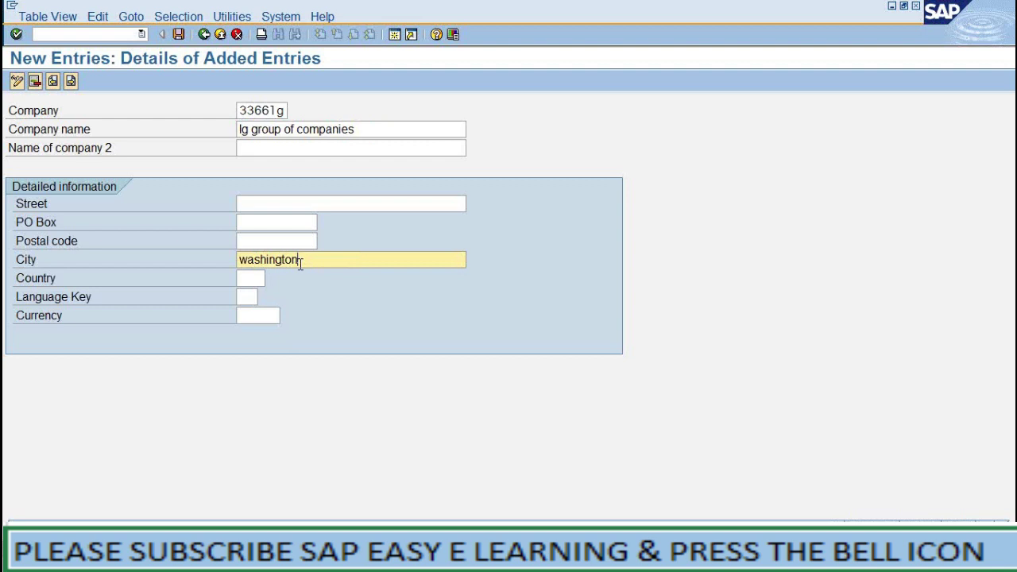
pyautogui.click(255, 281)
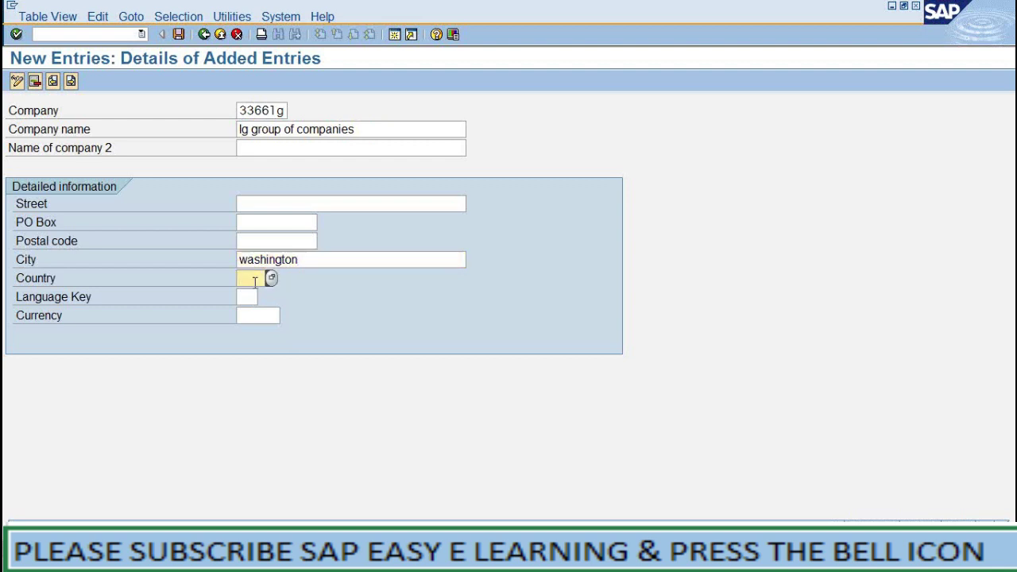
pyautogui.write('us')
# - Look through the available country codes for the company, checking the entries for Switzerland, China, Denmark, Great Britain and India
pyautogui.click(272, 277)
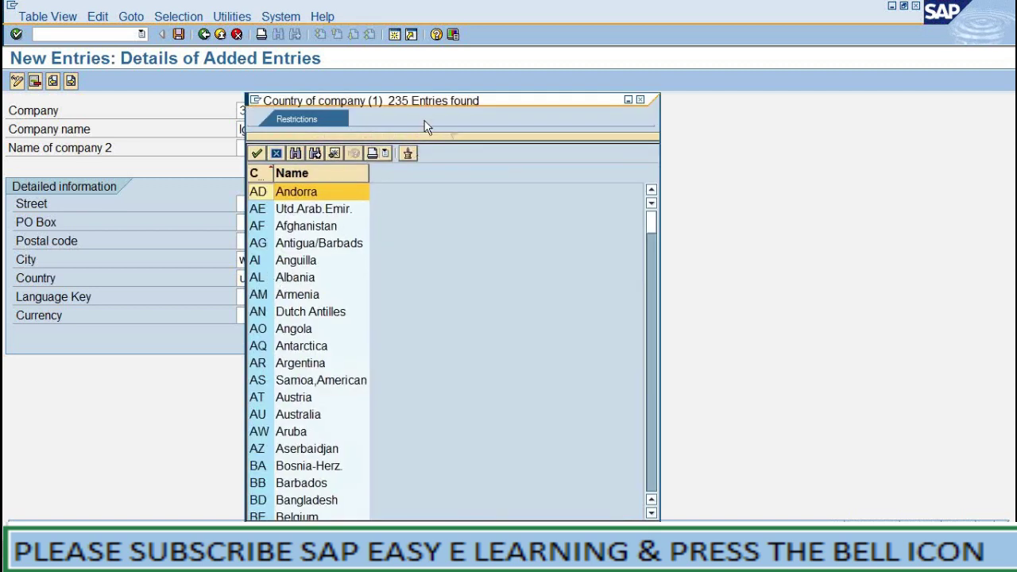
pyautogui.moveTo(425, 109); pyautogui.dragTo(442, 42)
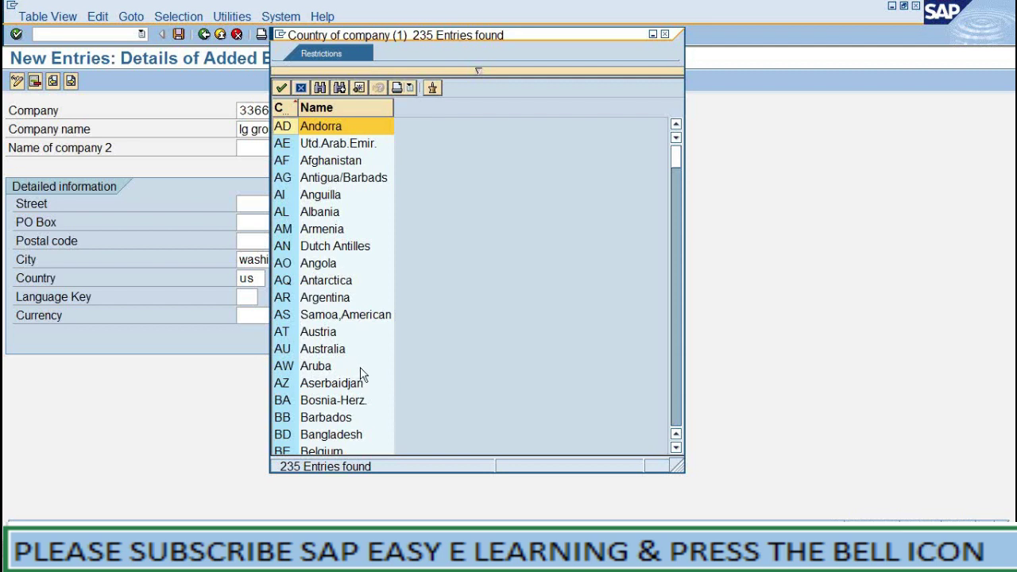
pyautogui.scroll(-1, 359, 375)
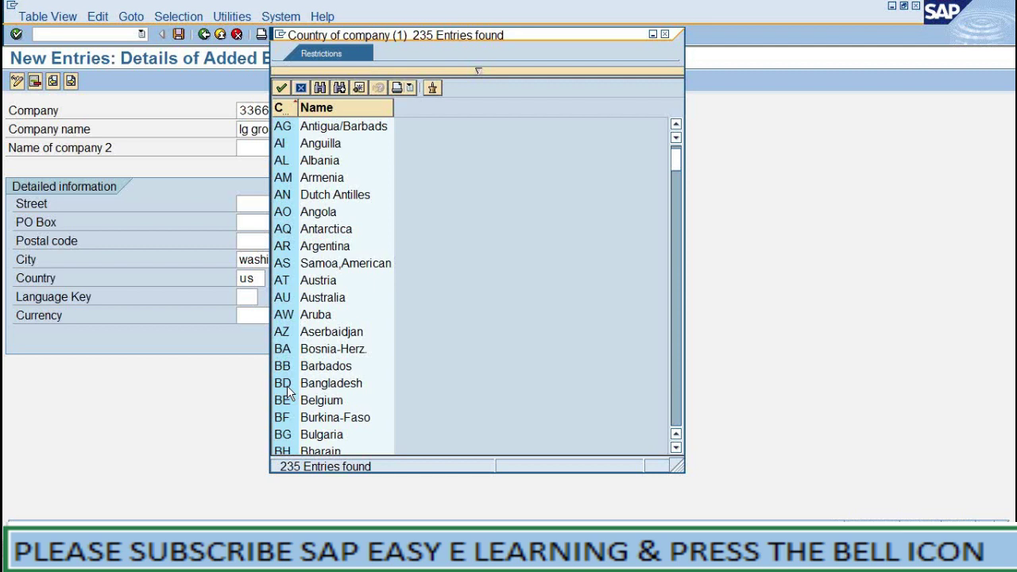
pyautogui.scroll(-7, 421, 389)
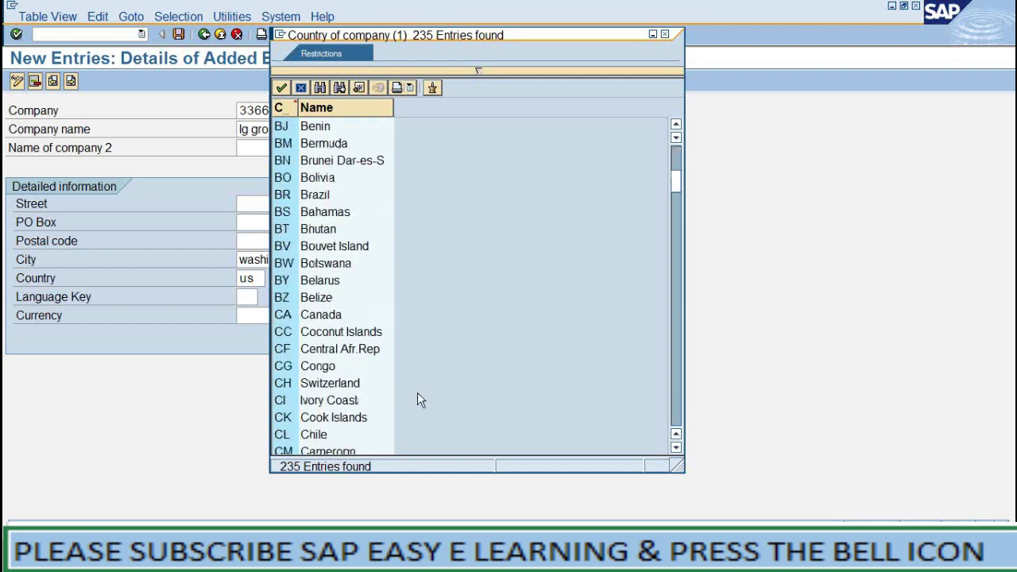
pyautogui.click(323, 388)
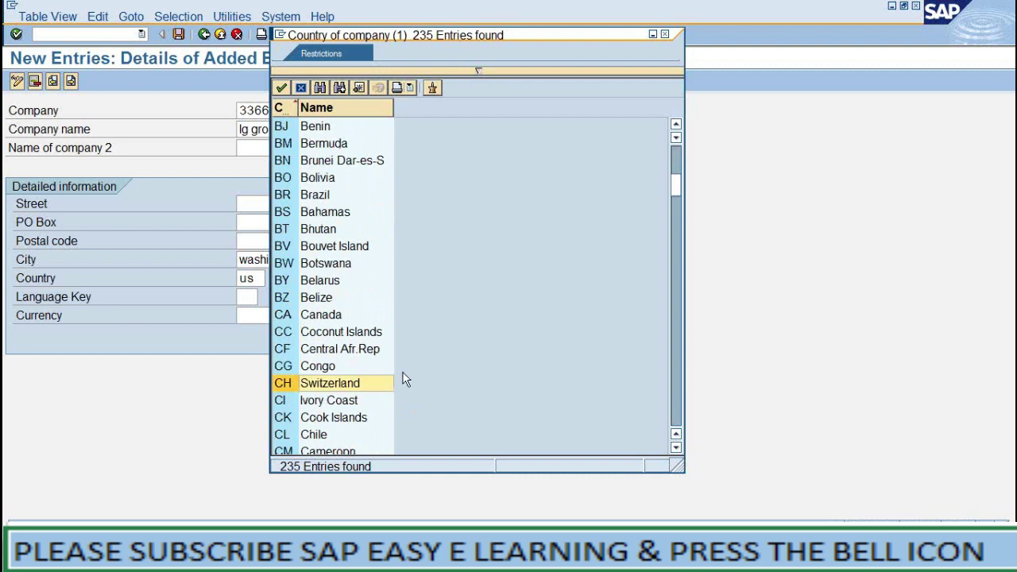
pyautogui.scroll(-2, 405, 379)
pyautogui.click(328, 368)
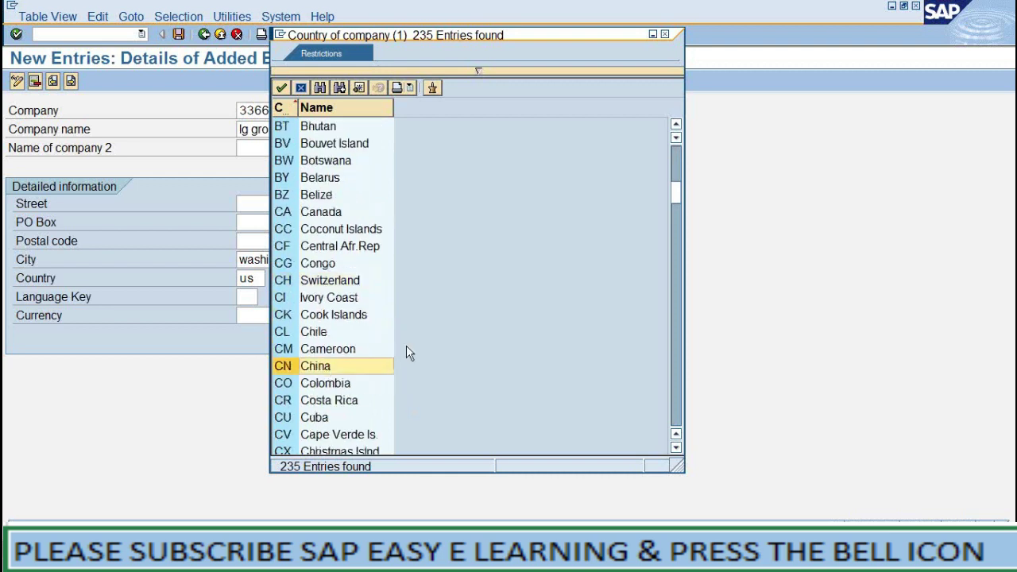
pyautogui.scroll(-3, 442, 338)
pyautogui.click(331, 383)
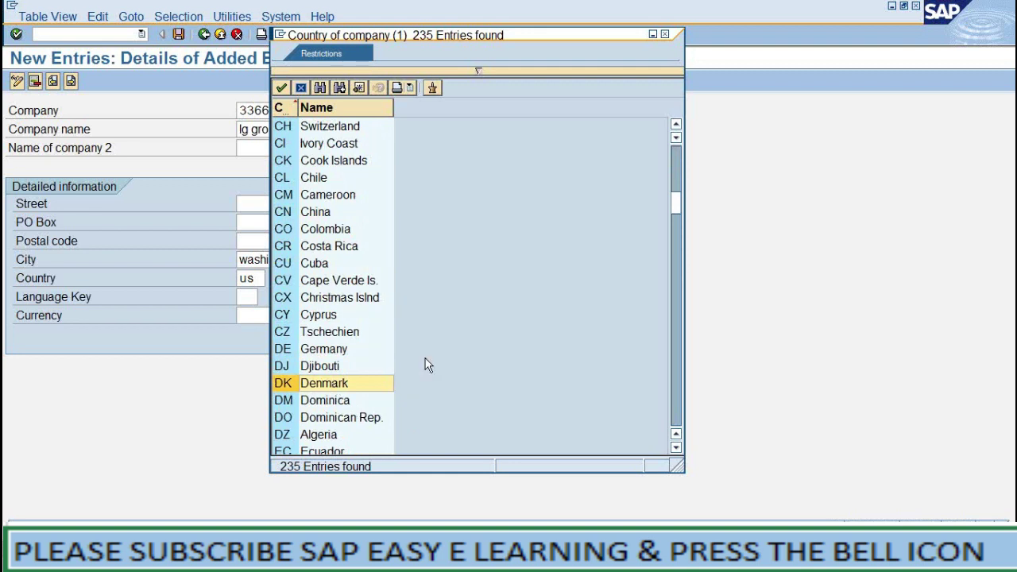
pyautogui.scroll(-3, 436, 363)
pyautogui.scroll(-2, 435, 364)
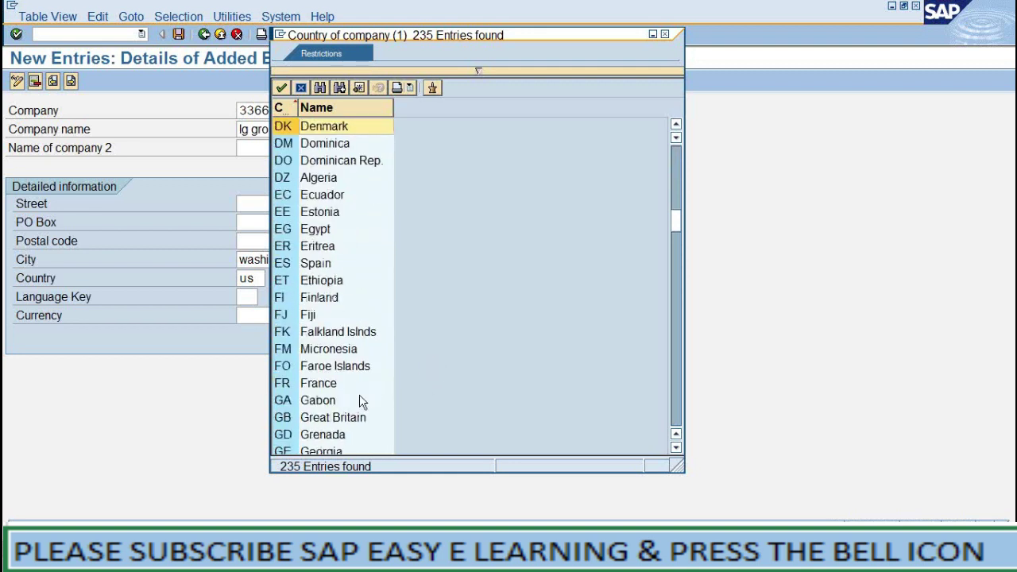
pyautogui.scroll(-1, 374, 417)
pyautogui.click(331, 370)
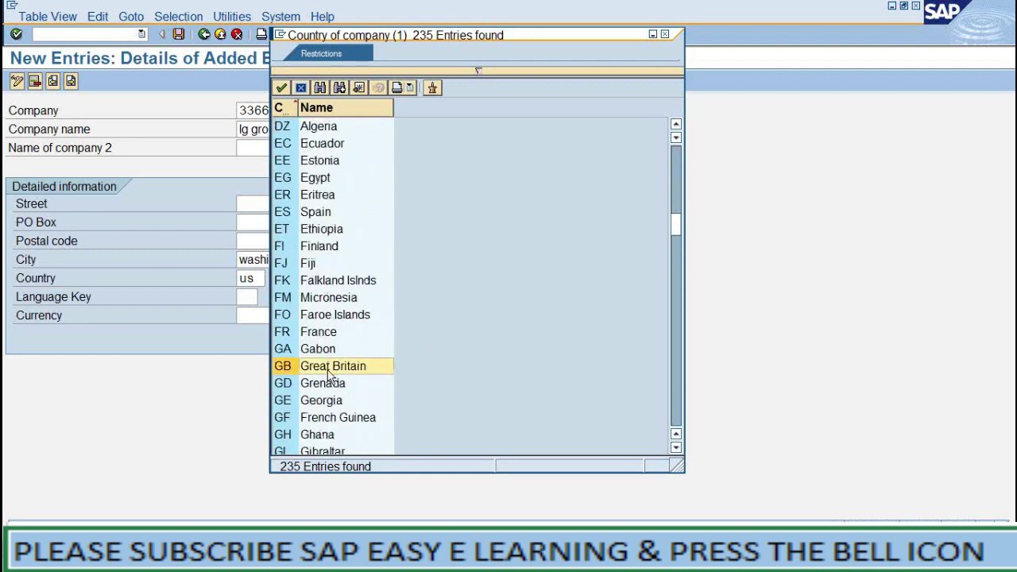
pyautogui.scroll(-2, 442, 396)
pyautogui.scroll(-3, 430, 390)
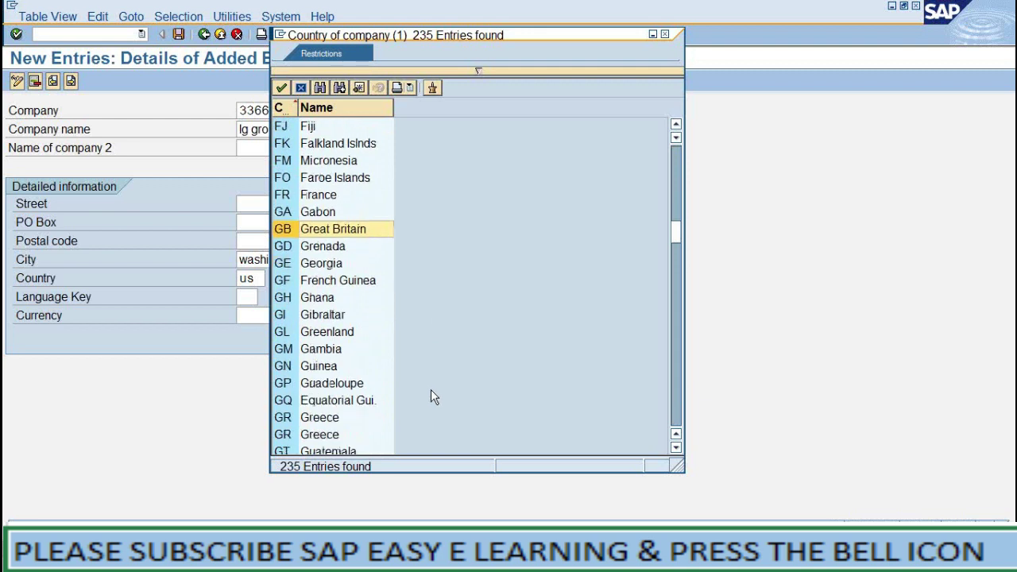
pyautogui.scroll(-2, 430, 398)
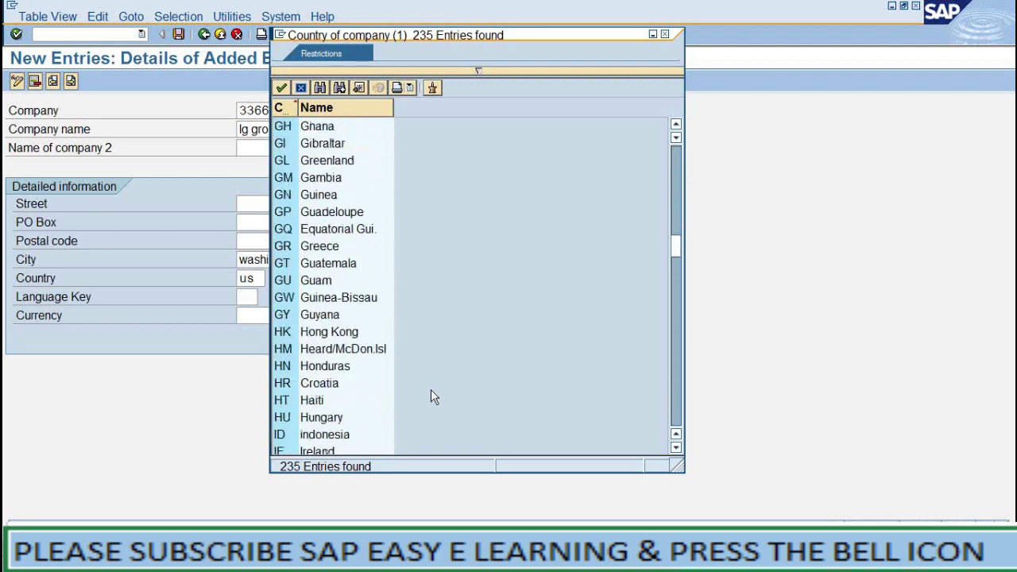
pyautogui.scroll(-2, 431, 389)
pyautogui.click(308, 383)
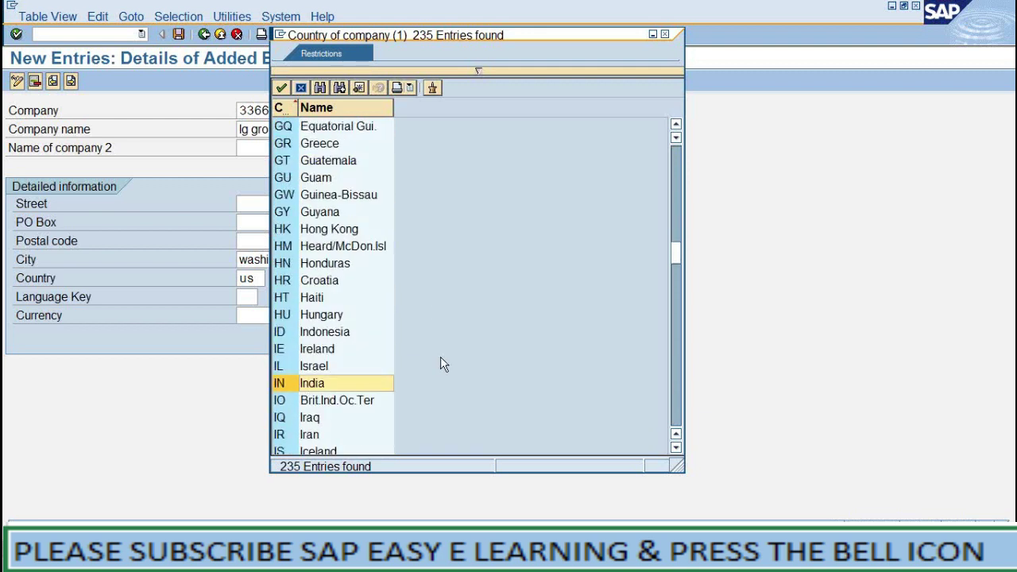
# - Find United States among the remaining country codes, check the entries through the end of the list, and close it
pyautogui.scroll(-20, 437, 367)
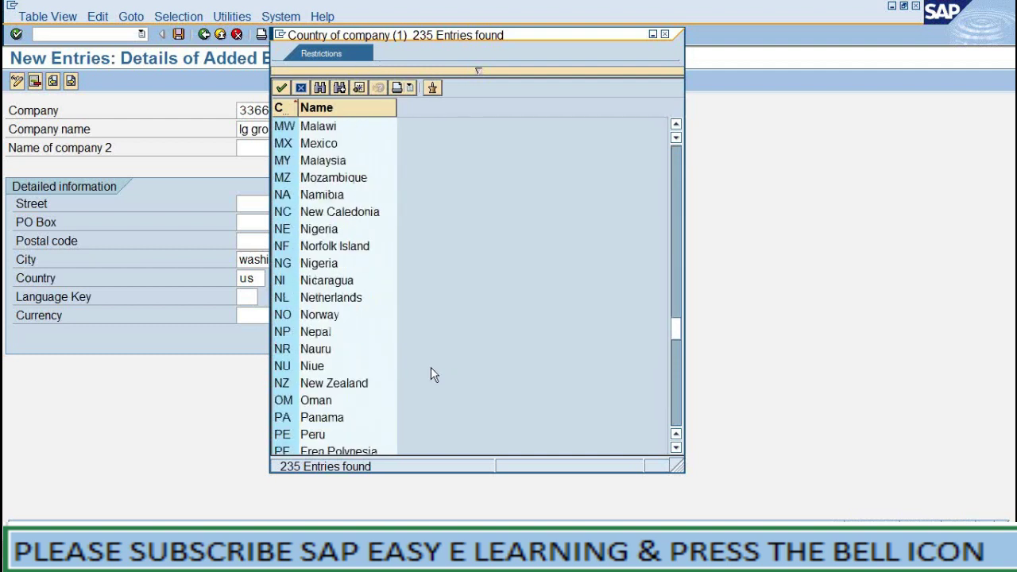
pyautogui.click(308, 164)
pyautogui.scroll(-3, 400, 354)
pyautogui.scroll(-10, 400, 365)
pyautogui.scroll(-2, 400, 366)
pyautogui.scroll(-4, 400, 367)
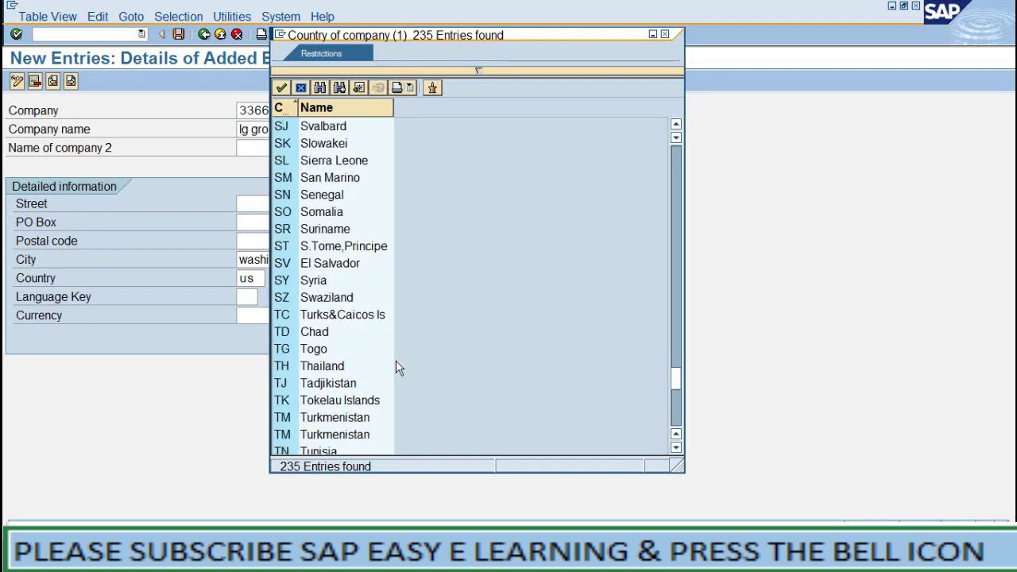
pyautogui.scroll(-2, 396, 364)
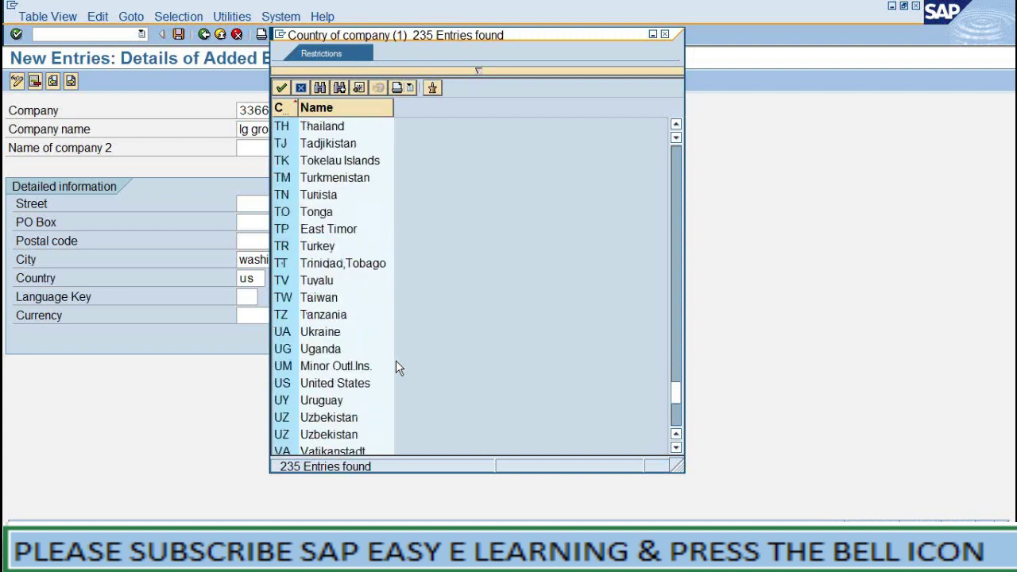
pyautogui.click(318, 336)
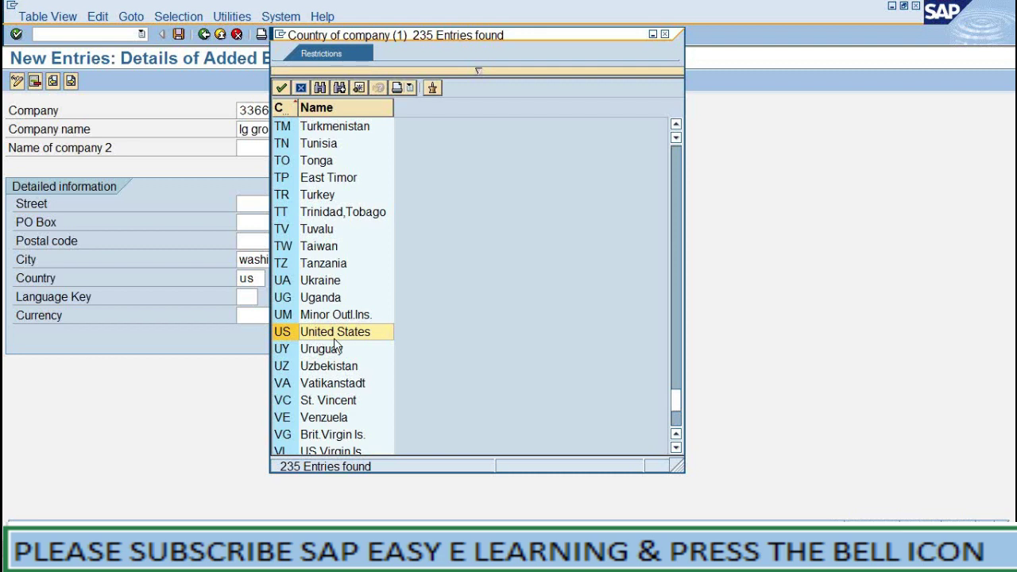
pyautogui.click(999, 327)
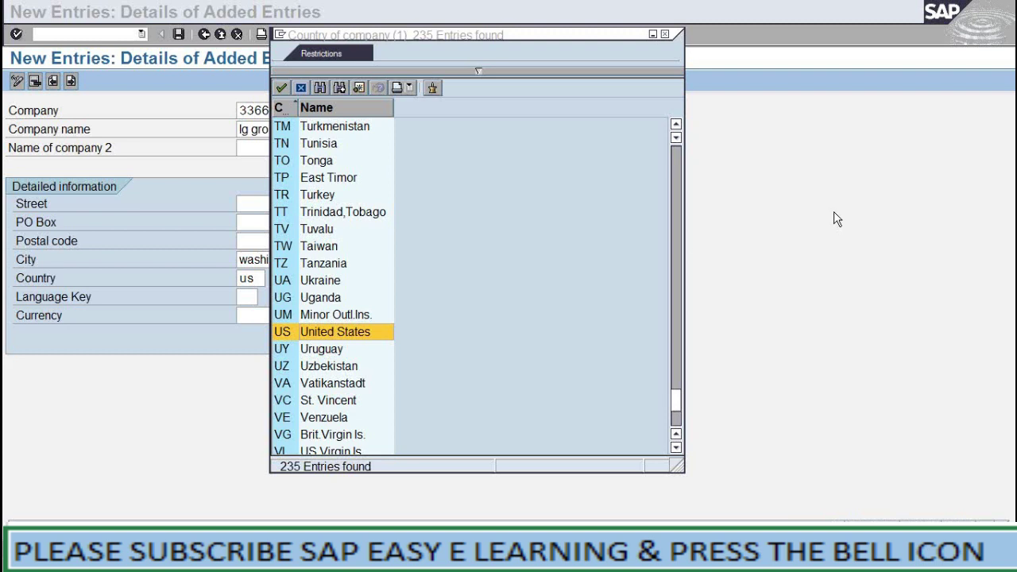
pyautogui.click(675, 404)
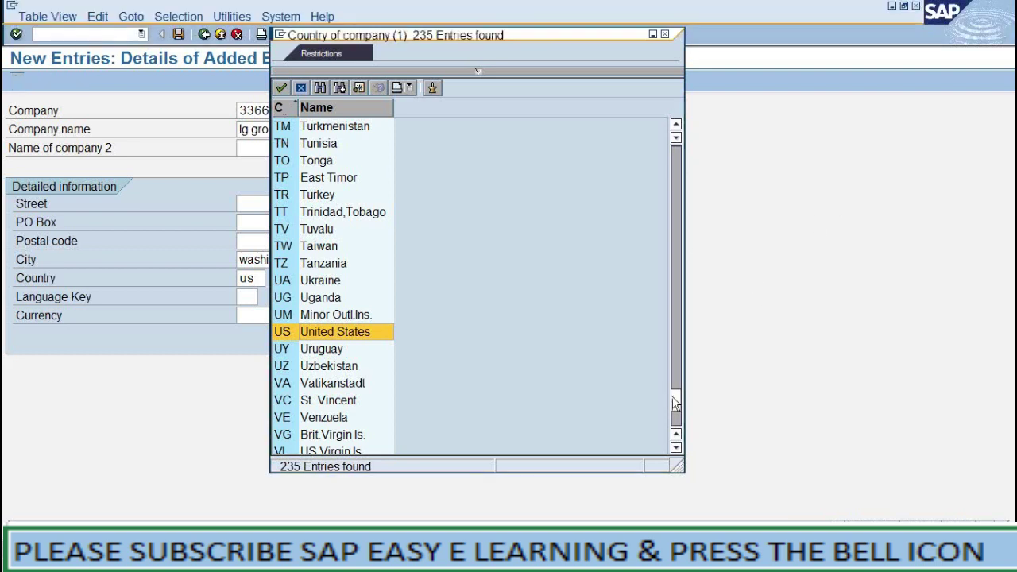
pyautogui.click(674, 420)
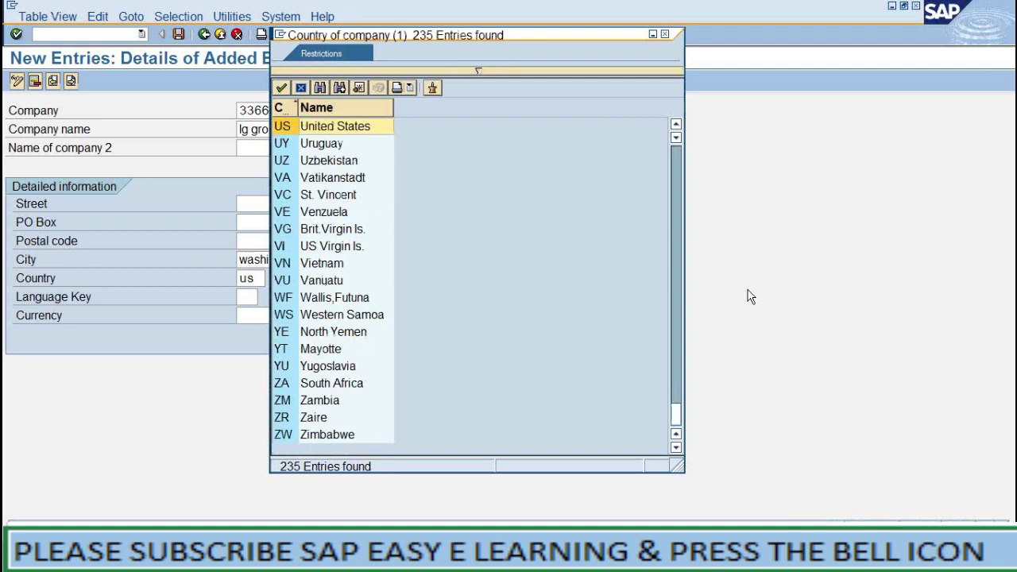
pyautogui.click(664, 34)
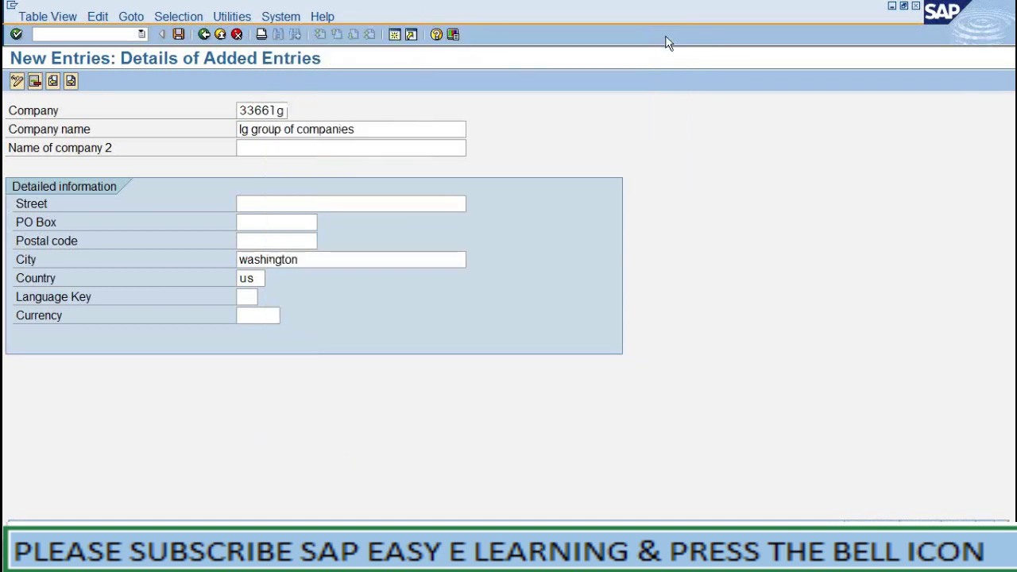
pyautogui.click(247, 279)
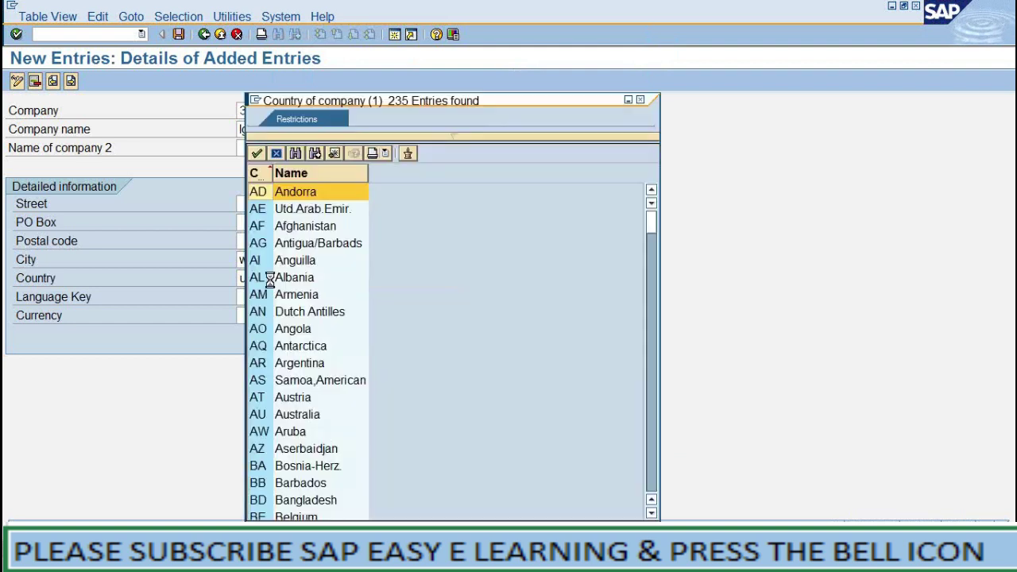
pyautogui.press('Escape')
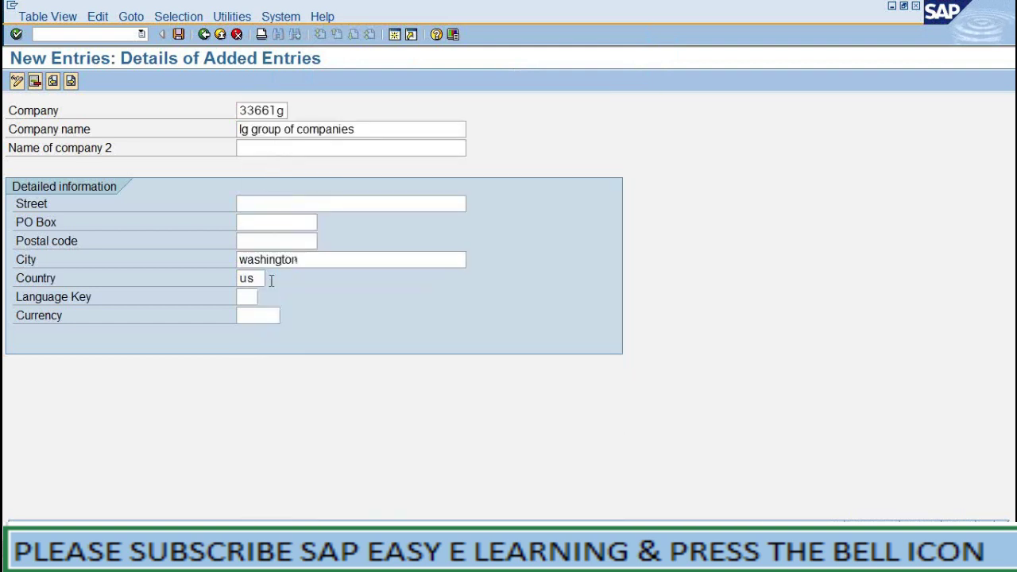
pyautogui.press('Return')
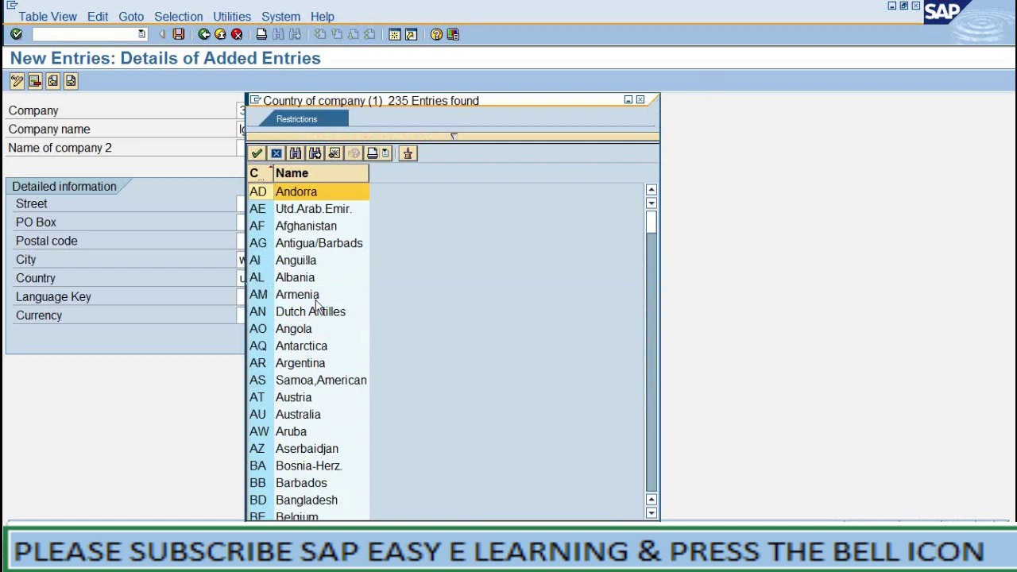
pyautogui.click(641, 102)
pyautogui.click(262, 279)
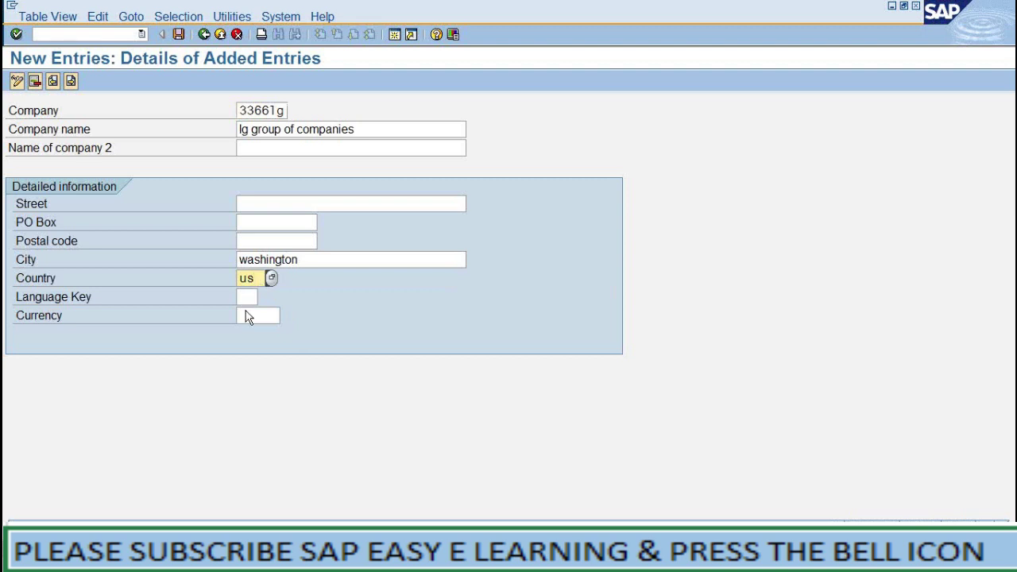
# - Enter en as the company's language key in the detailed information
pyautogui.click(252, 297)
pyautogui.write('en')
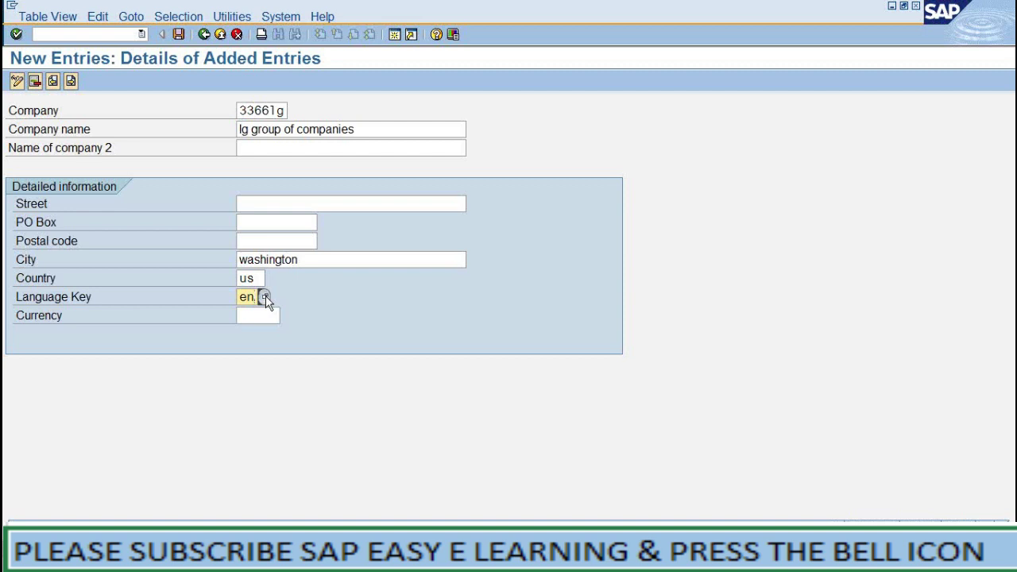
# - Look through the possible language keys for the company, checking the Japanese, Korean and Malaysian entries
pyautogui.click(266, 295)
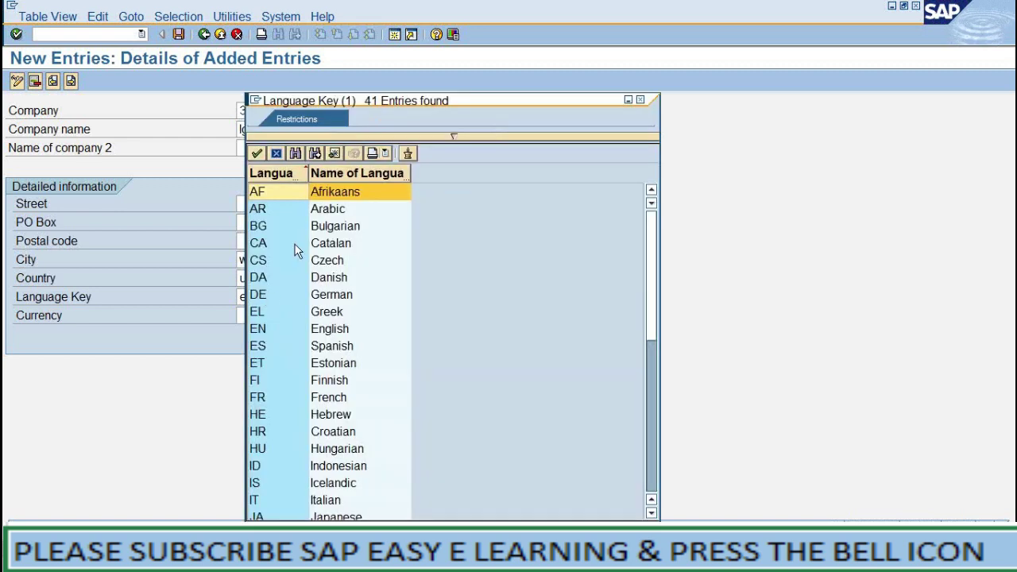
pyautogui.moveTo(367, 101); pyautogui.dragTo(416, 34)
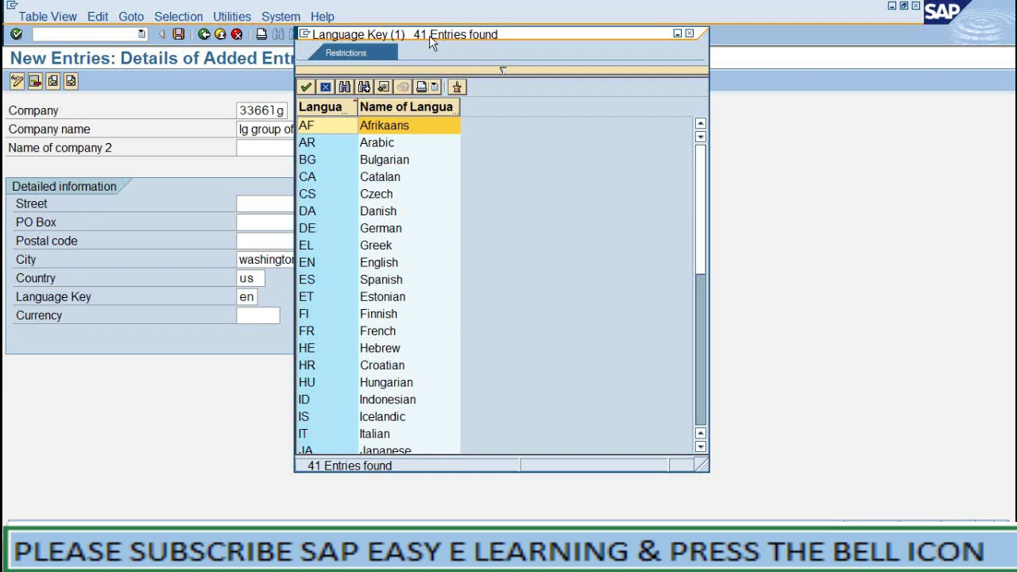
pyautogui.scroll(-7, 385, 298)
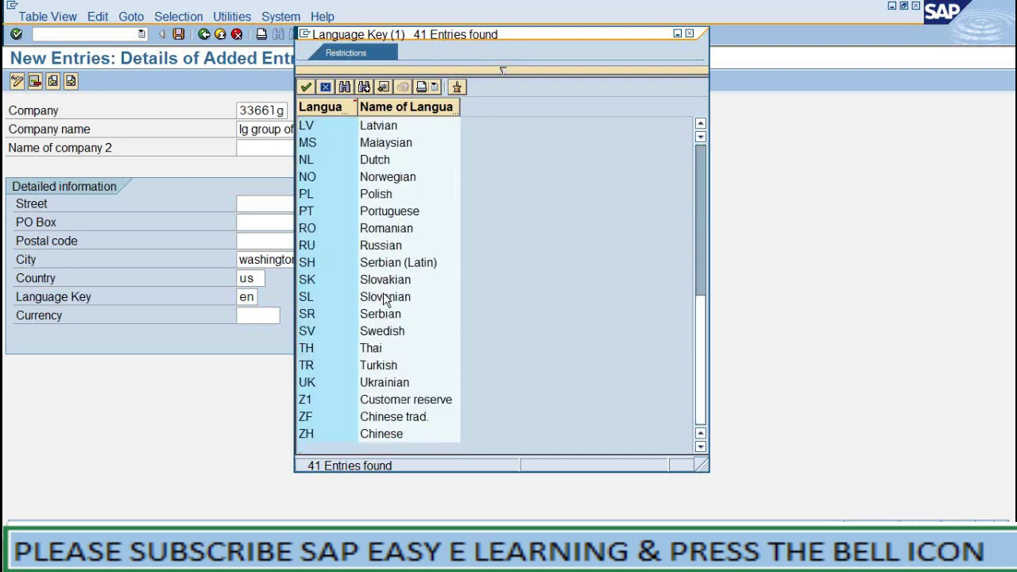
pyautogui.scroll(2, 384, 299)
pyautogui.click(380, 160)
pyautogui.click(385, 178)
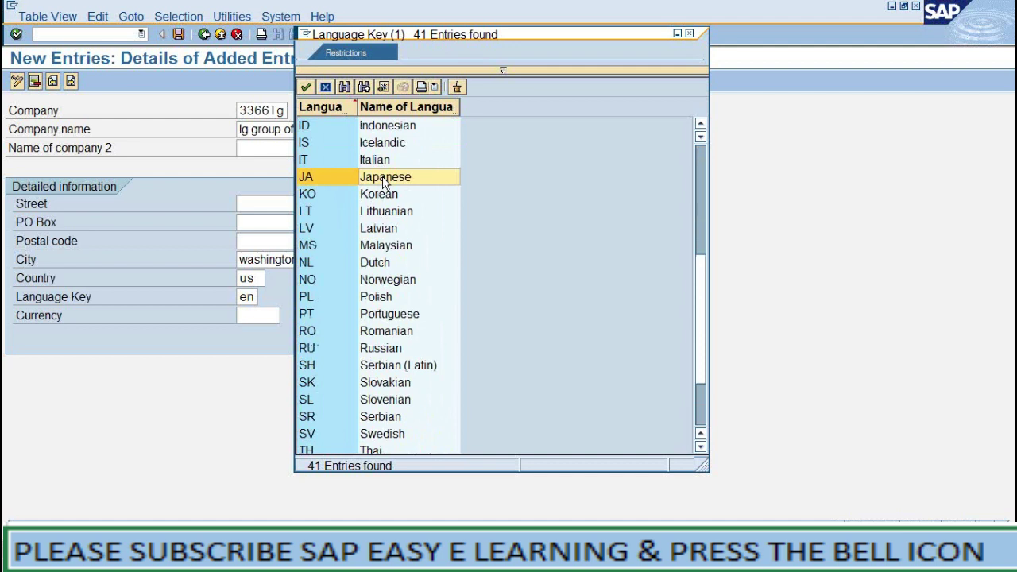
pyautogui.click(390, 198)
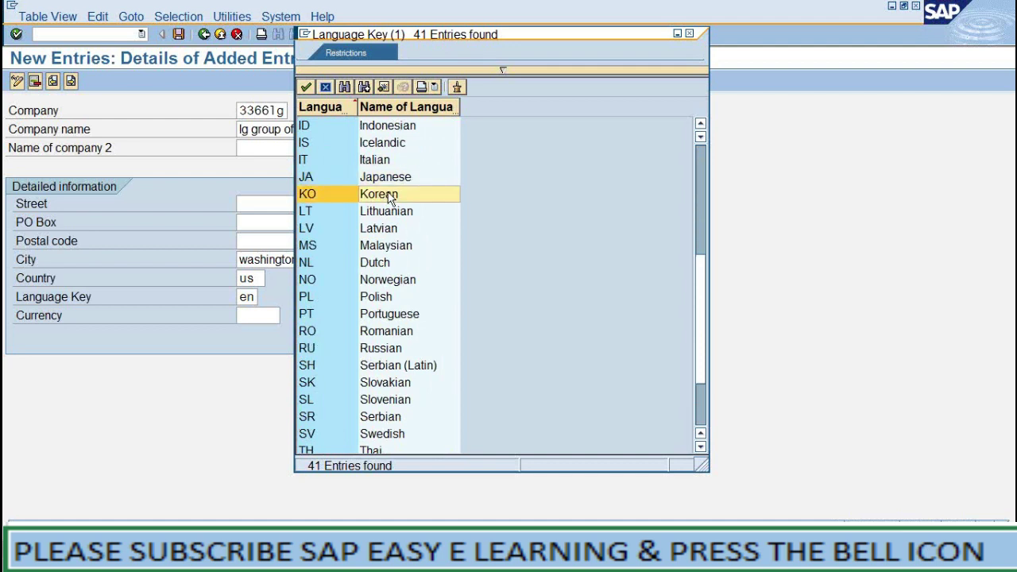
pyautogui.click(375, 248)
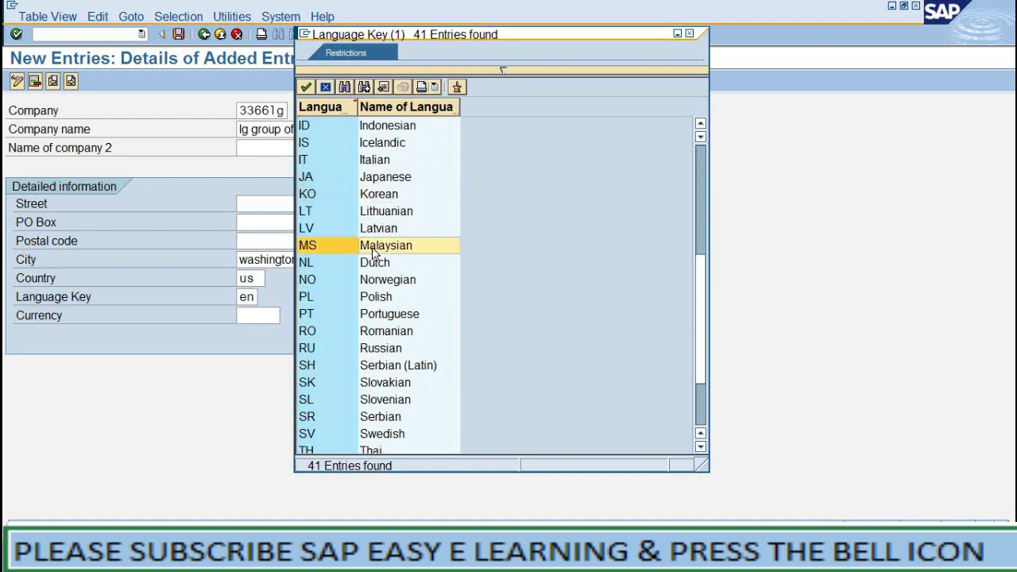
pyautogui.click(313, 253)
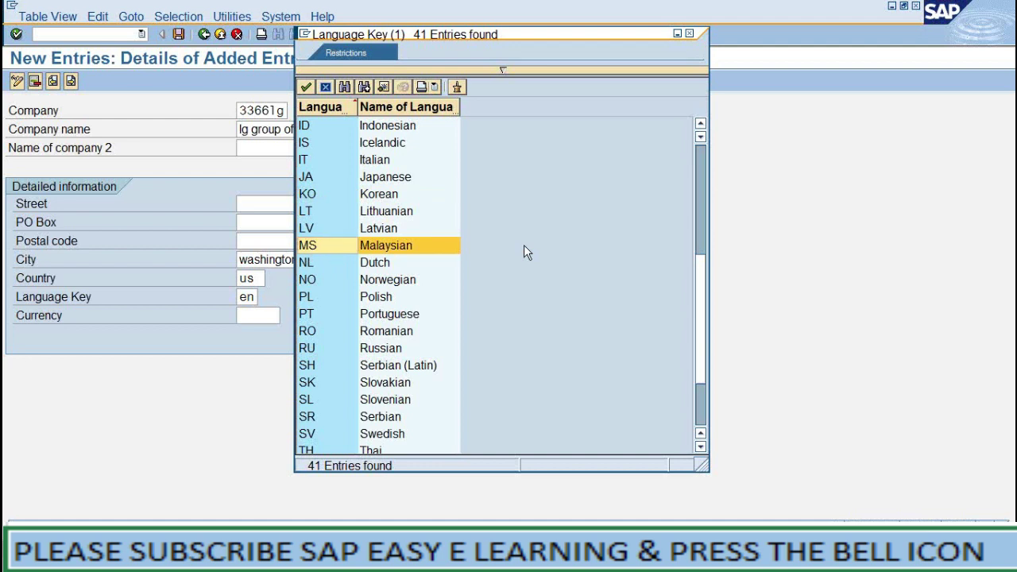
# - Choose English (EN) from the available values as the company's language key
pyautogui.scroll(1, 524, 247)
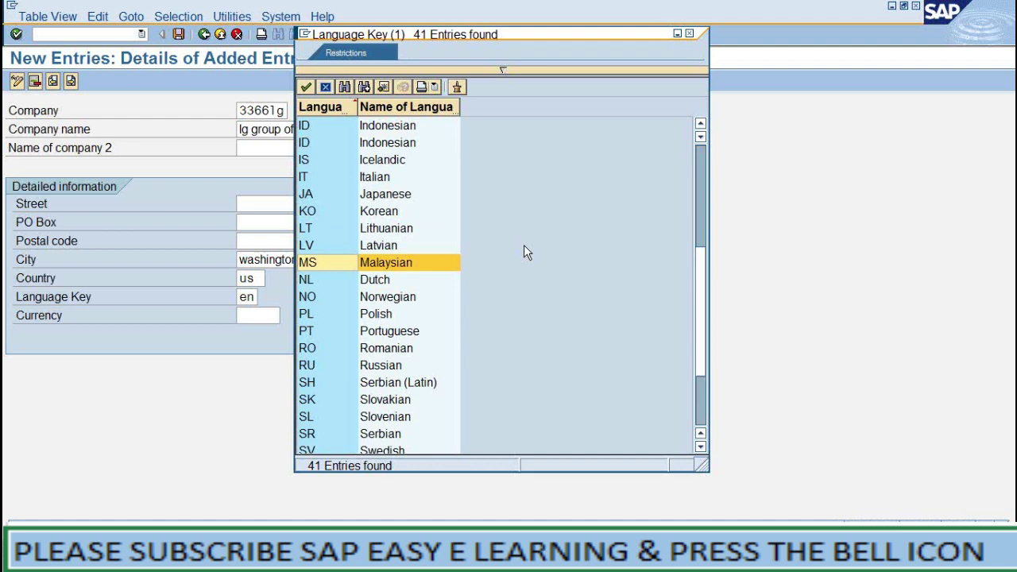
pyautogui.scroll(6, 523, 248)
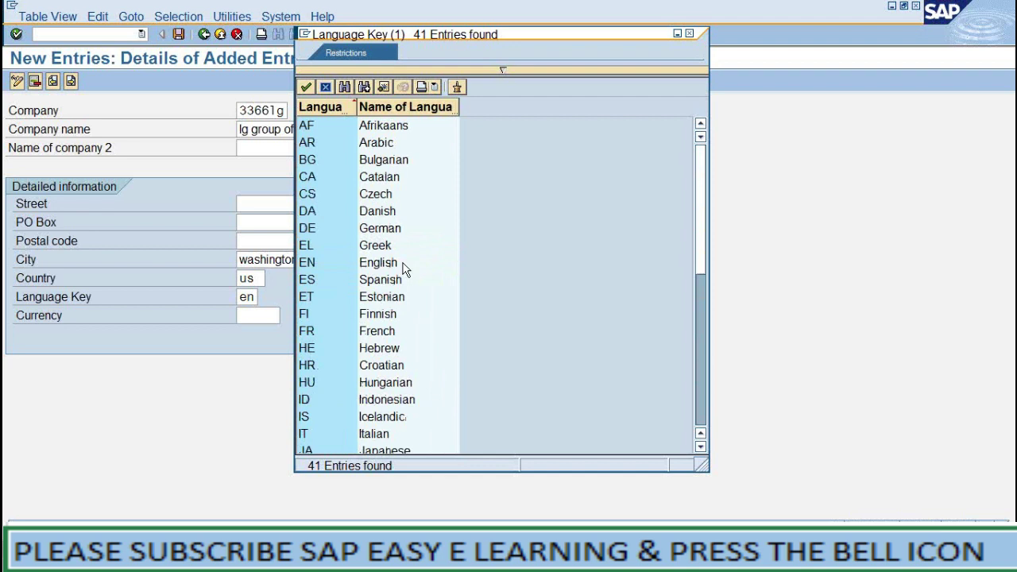
pyautogui.click(389, 270)
pyautogui.doubleClick(388, 267)
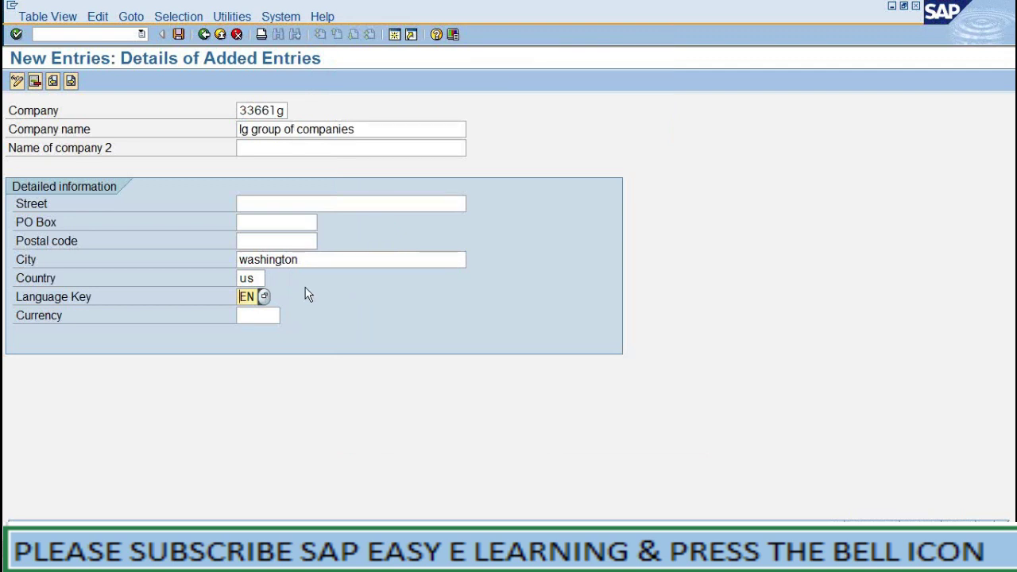
# - Enter usd as the company's currency in the detailed information
pyautogui.click(252, 316)
pyautogui.write('usd')
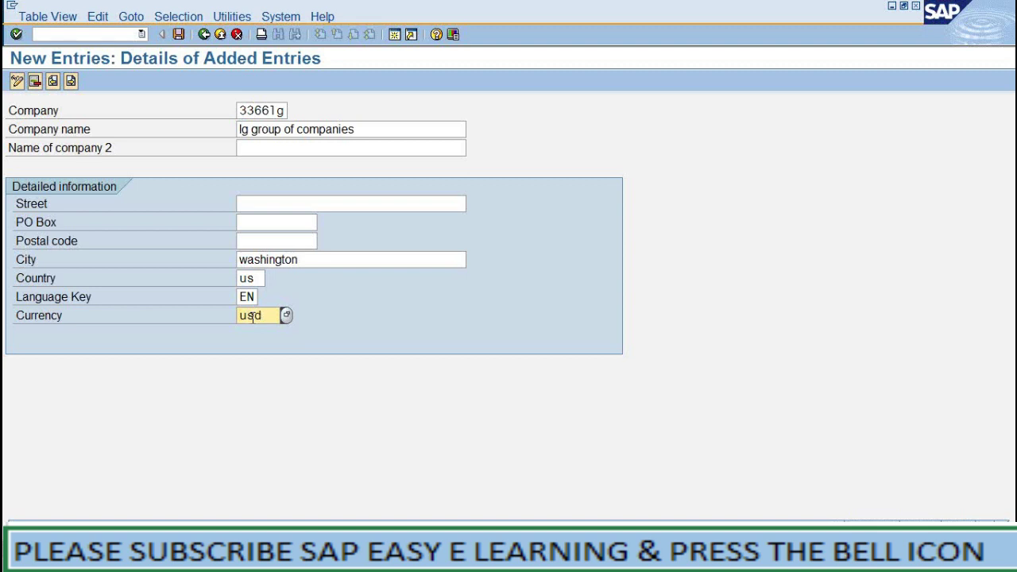
# - Look through the first entries of the available currency codes for the company and close the list without choosing one
pyautogui.click(287, 315)
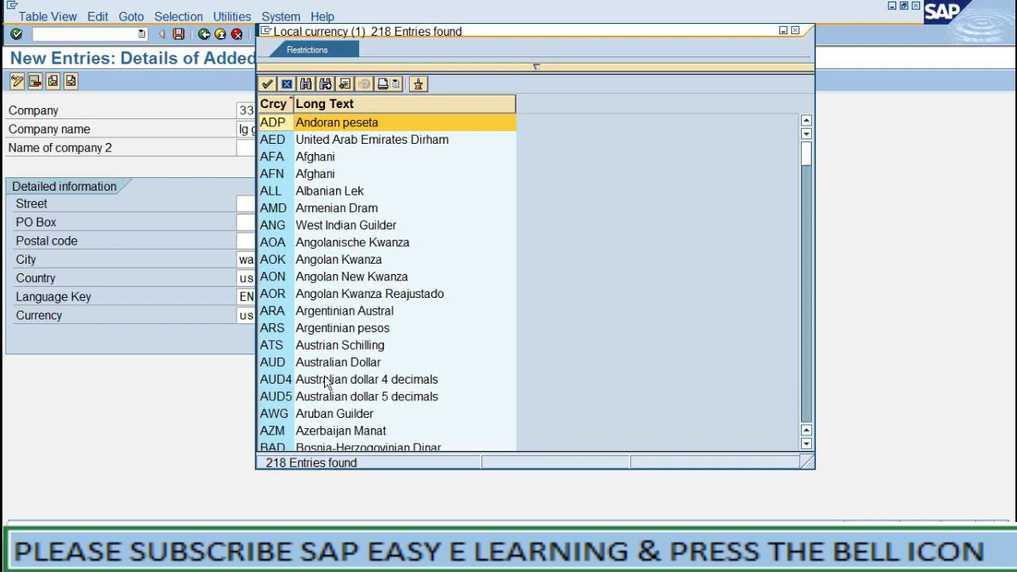
pyautogui.scroll(-6, 332, 374)
pyautogui.scroll(6, 340, 369)
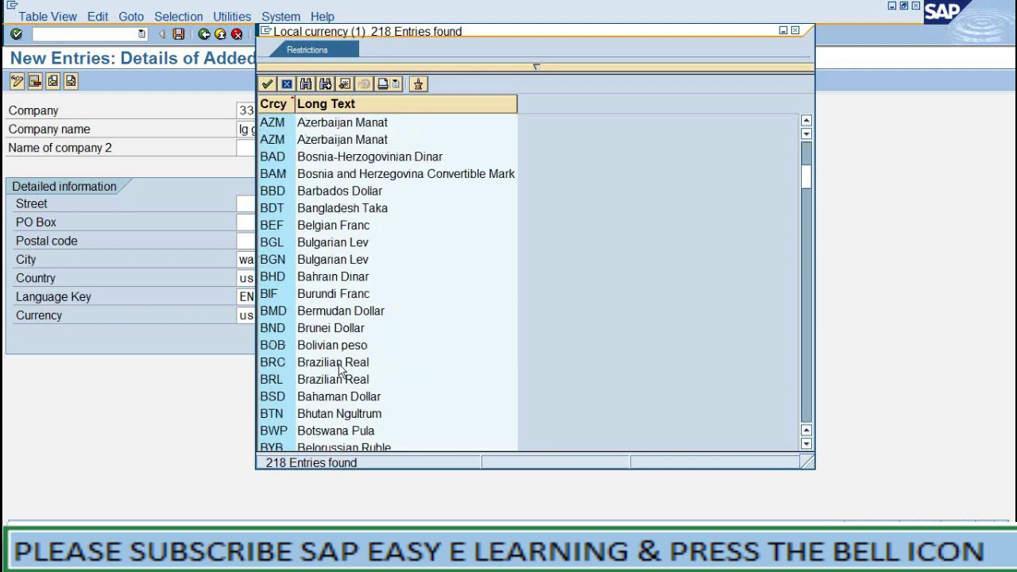
pyautogui.scroll(-17, 341, 292)
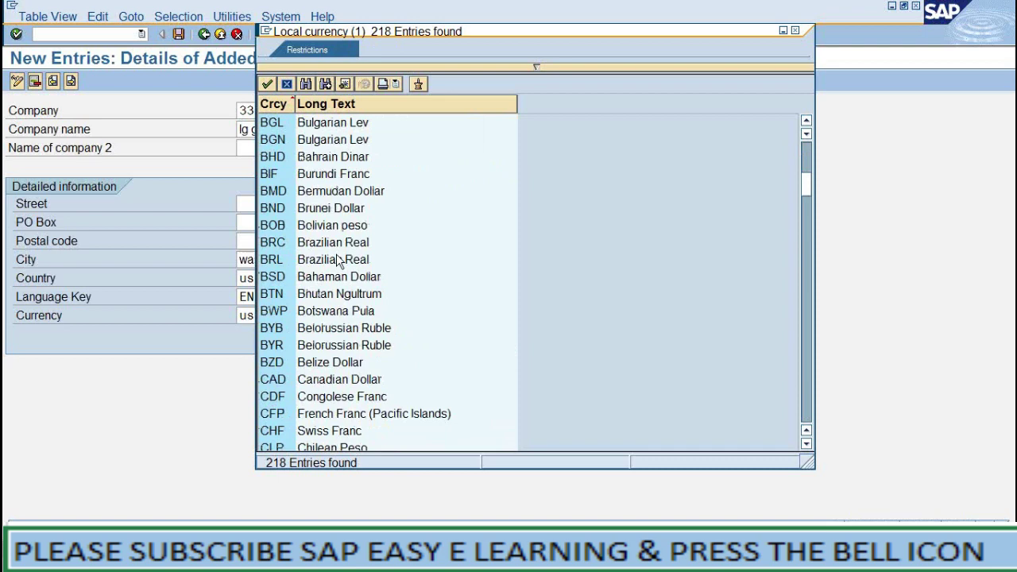
pyautogui.scroll(16, 338, 263)
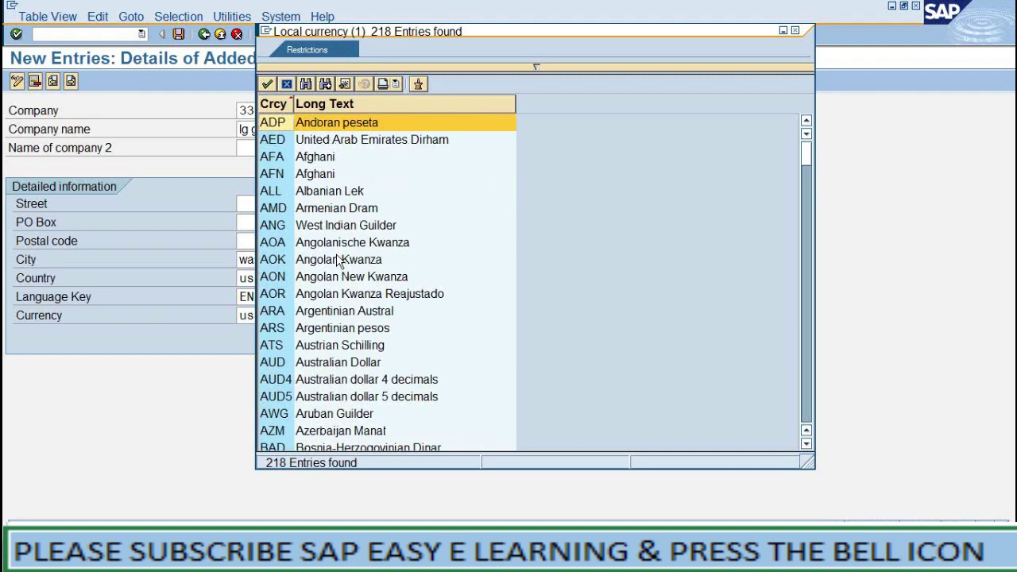
pyautogui.scroll(-6, 339, 262)
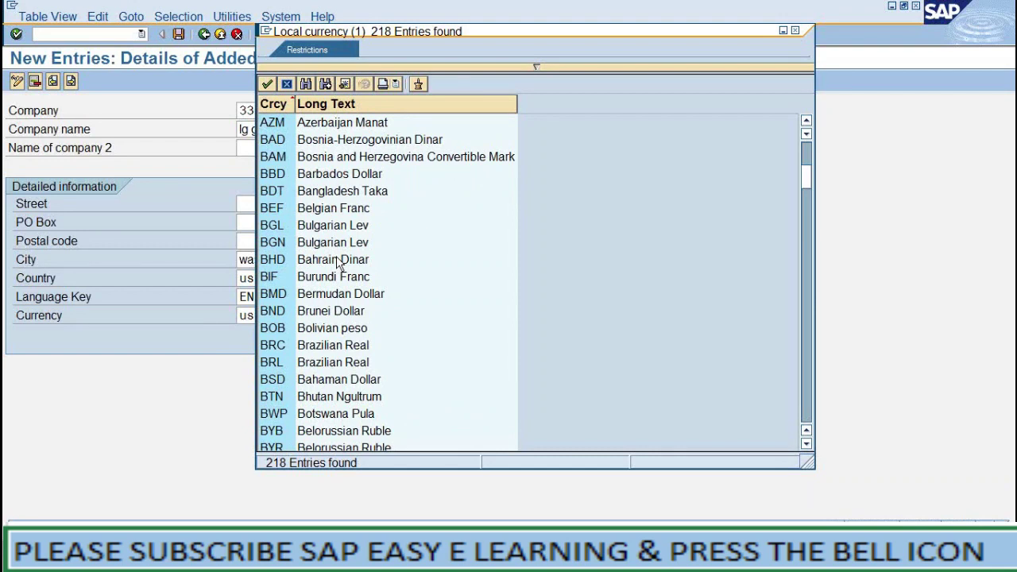
pyautogui.scroll(6, 338, 264)
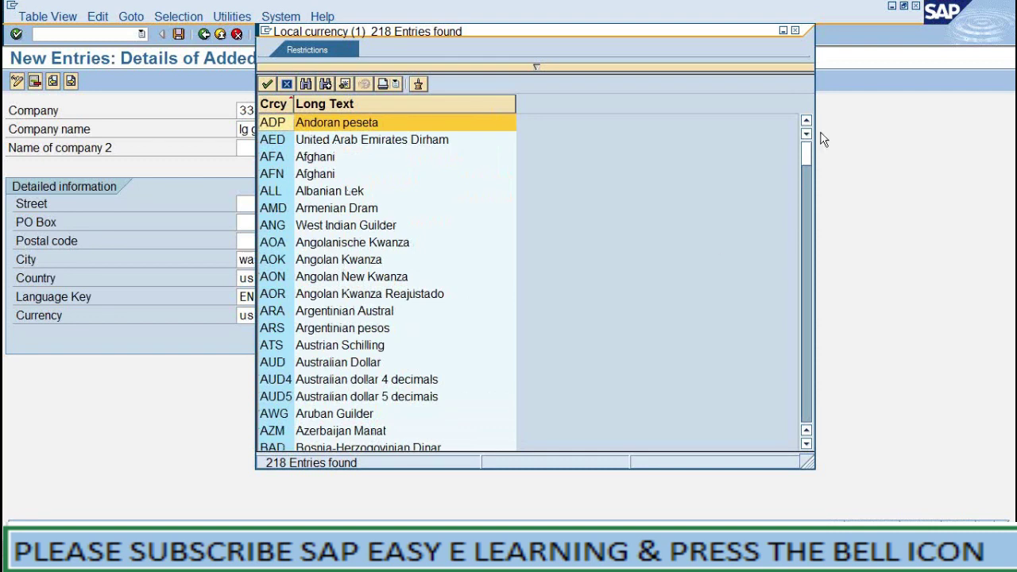
pyautogui.click(794, 30)
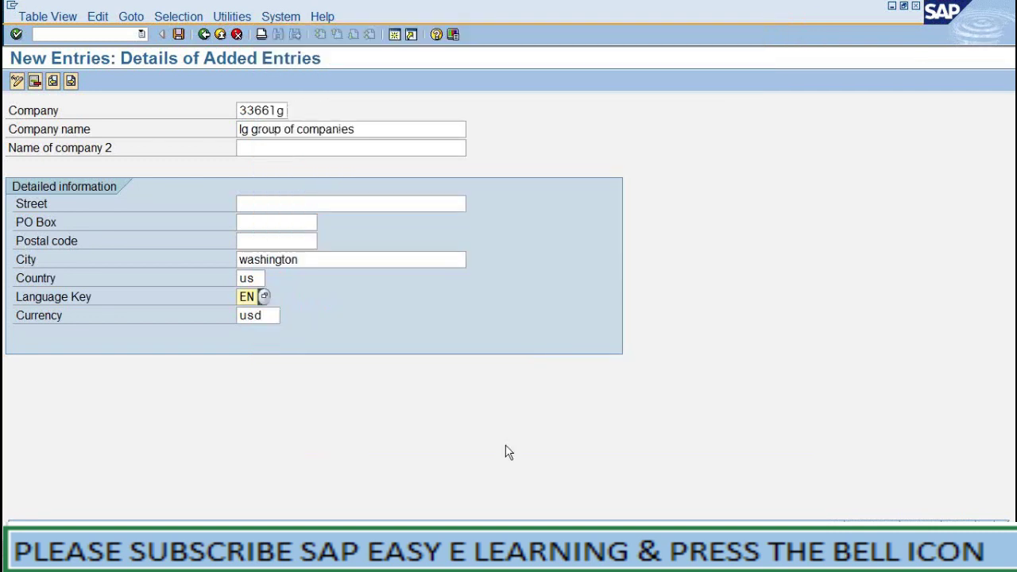
pyautogui.click(269, 317)
pyautogui.click(426, 506)
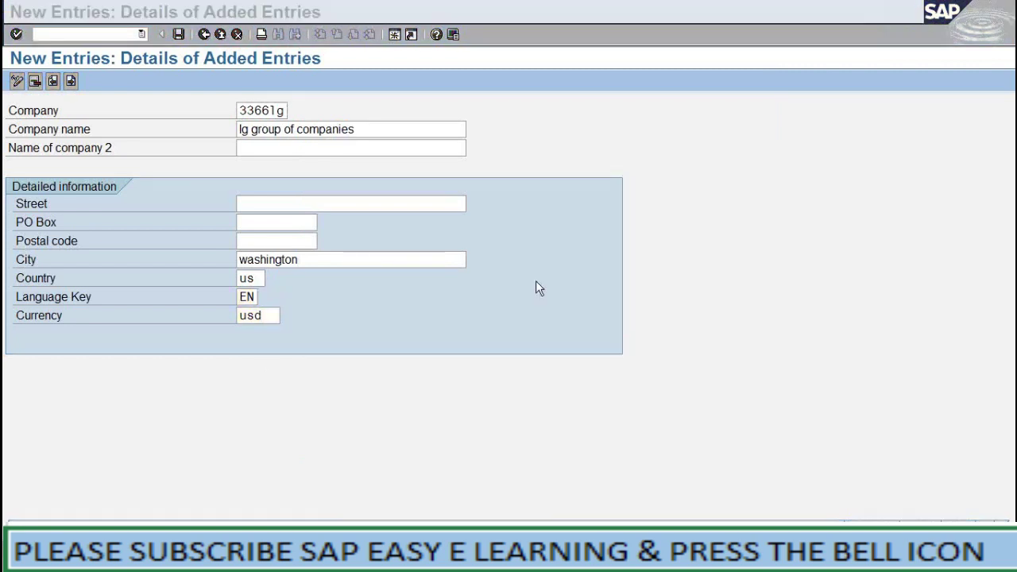
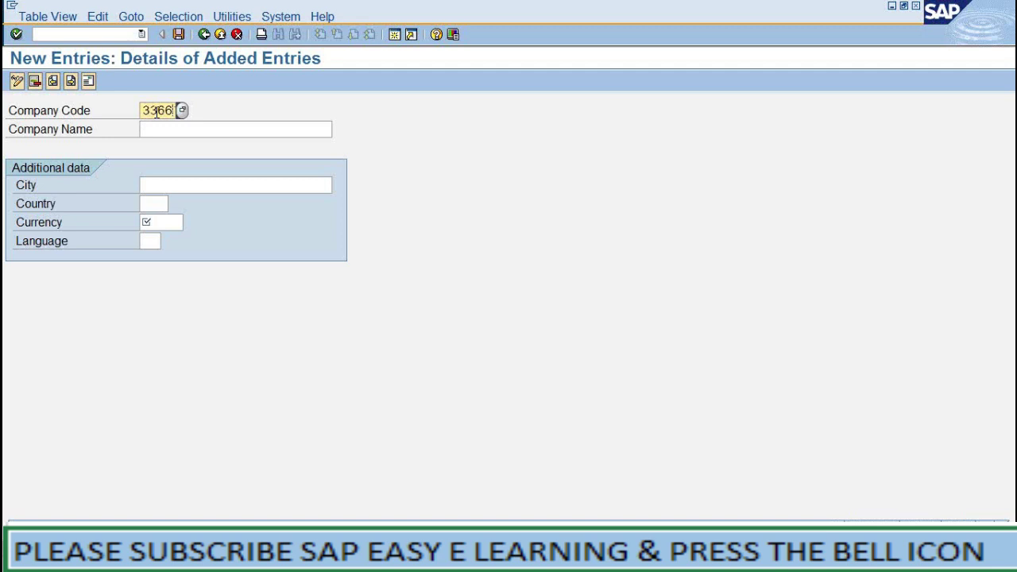
# - Enter LG electronics inc as the company name for company code 3366
pyautogui.click(157, 127)
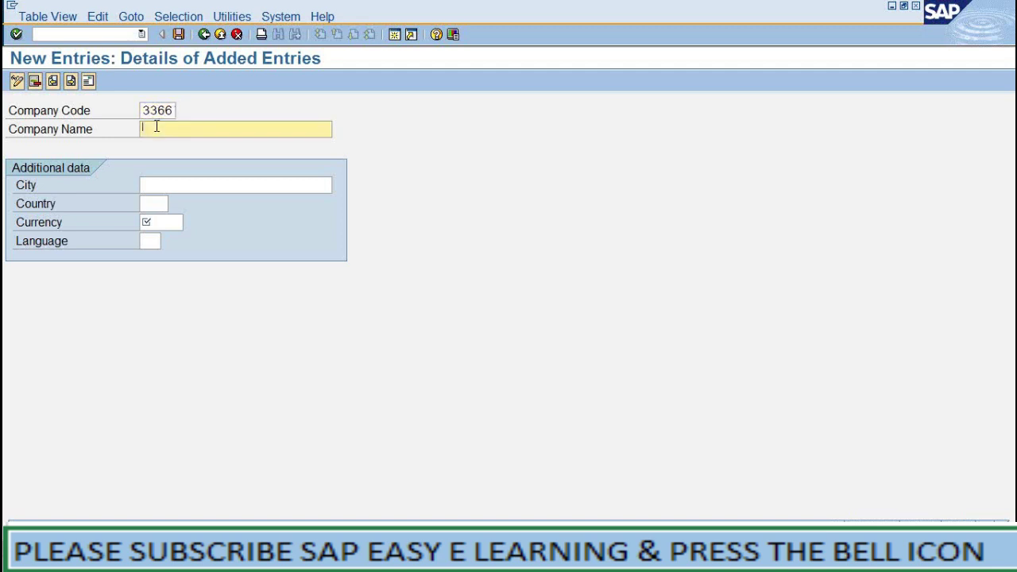
pyautogui.write('L')
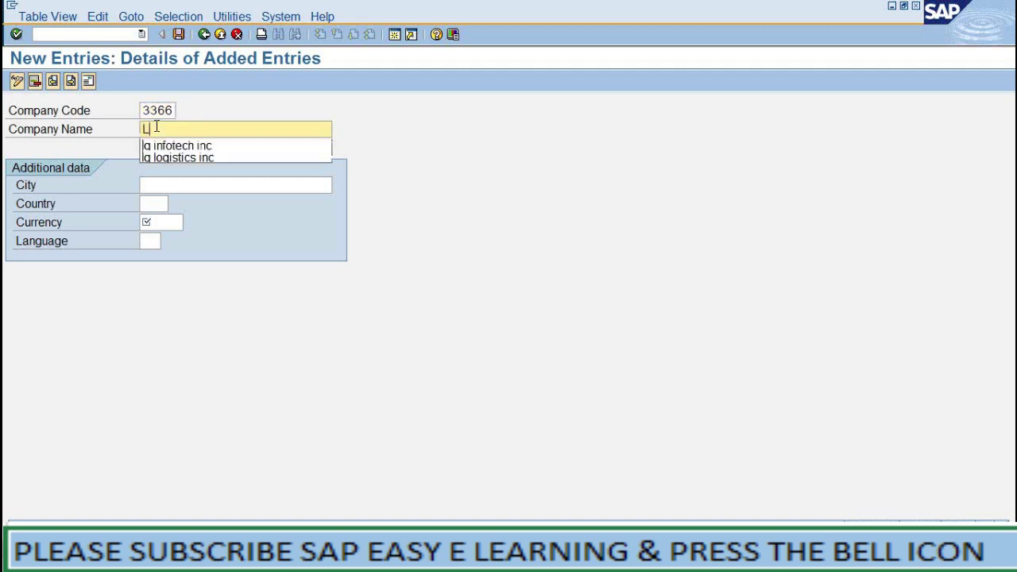
pyautogui.write('G electronics inc')
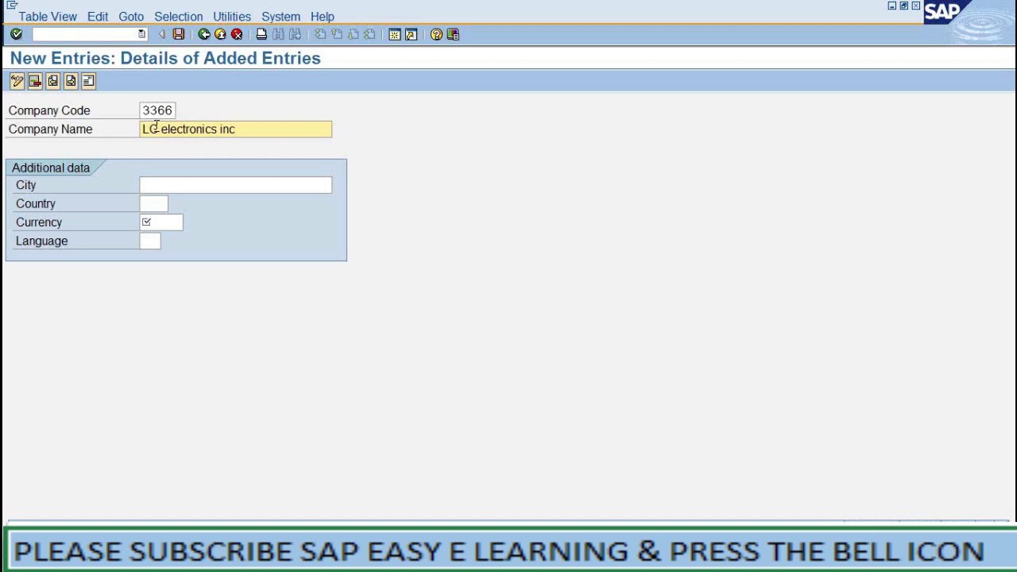
# - Enter newyark as the city and us as the country in the company code's additional data
pyautogui.click(147, 185)
pyautogui.write('newyark')
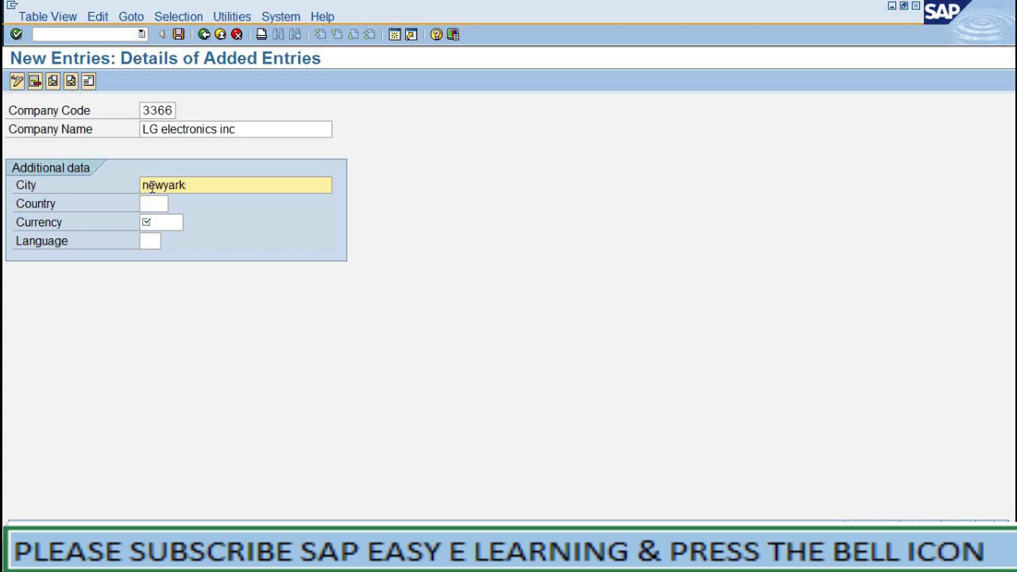
pyautogui.click(152, 204)
pyautogui.write('us')
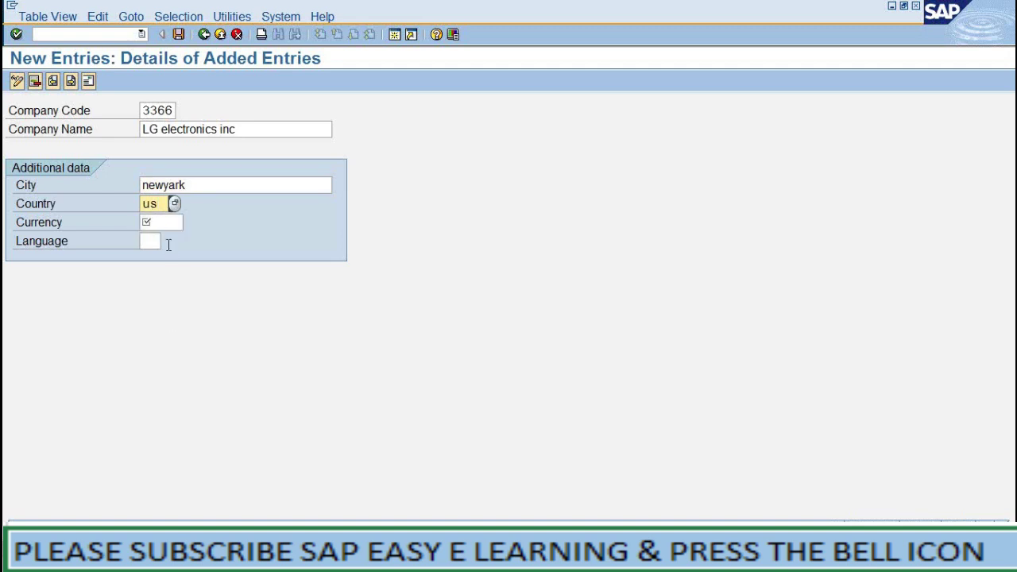
# - Set the company code's currency to usd and its language to en
pyautogui.click(161, 223)
pyautogui.click(159, 241)
pyautogui.click(169, 222)
pyautogui.write('usd')
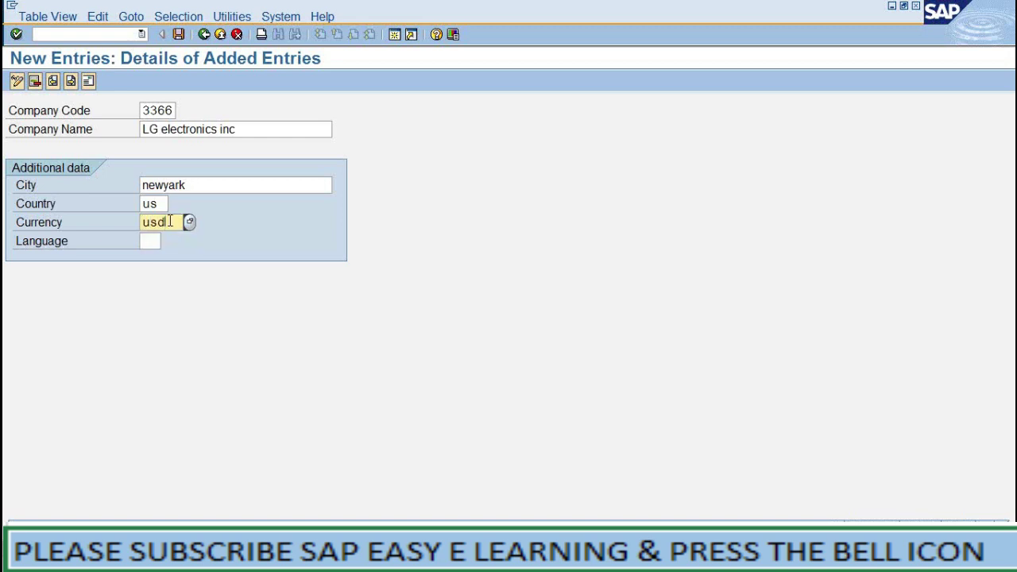
pyautogui.click(147, 316)
pyautogui.write('usd')
pyautogui.click(154, 243)
pyautogui.write('en')
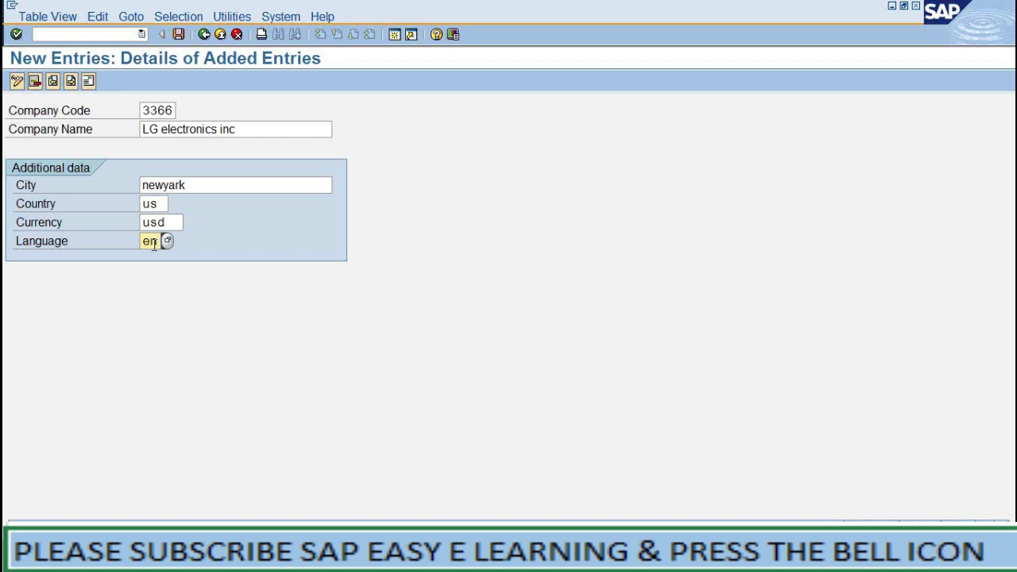
# - Switch to the BASIC SETTINGS notes in Word, highlight the save instruction under the company code fields, and return to SAP
pyautogui.click(438, 556)
pyautogui.click(406, 504)
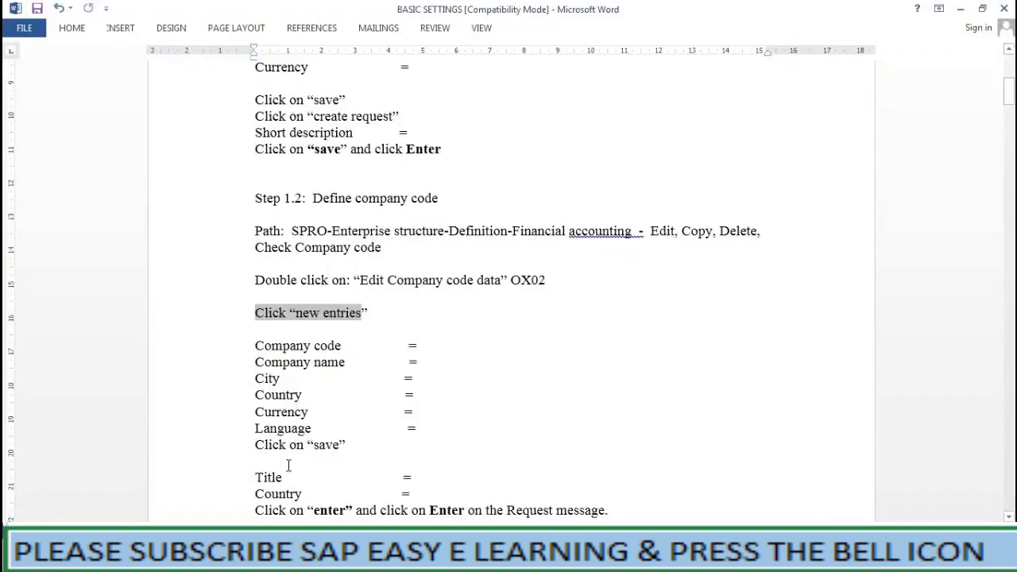
pyautogui.scroll(-2, 282, 461)
pyautogui.click(233, 275)
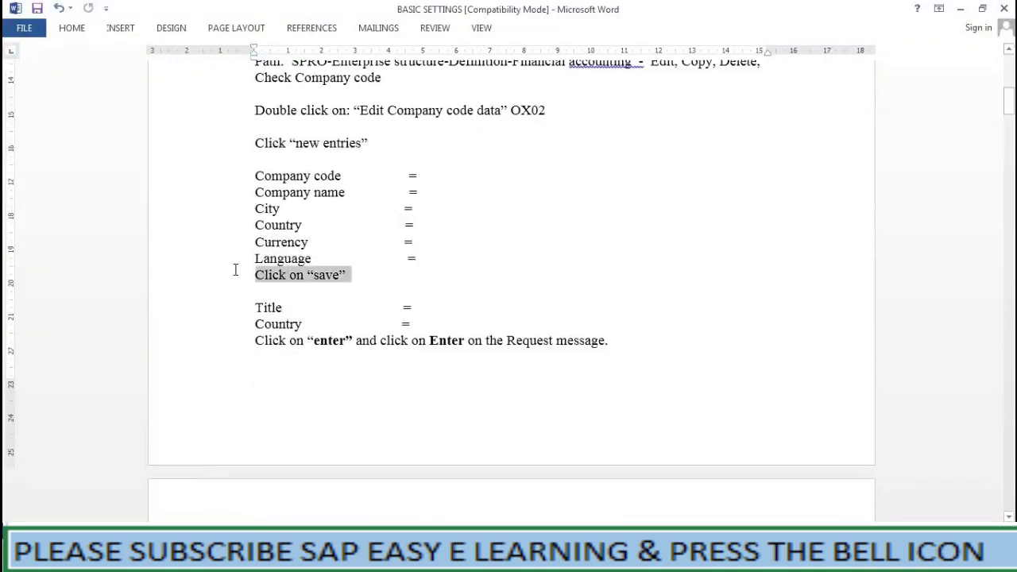
pyautogui.click(963, 9)
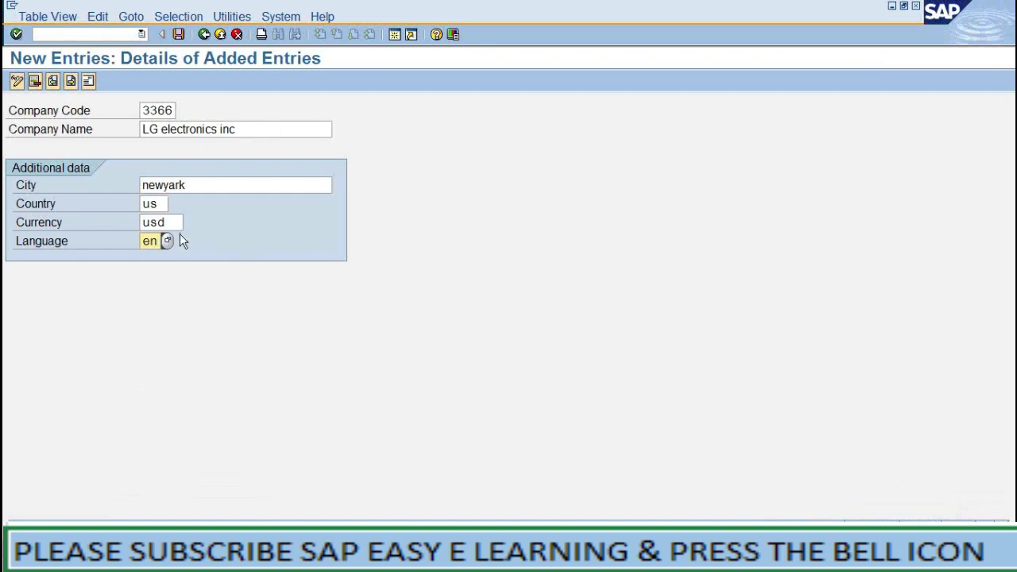
# - Save the company code entry and choose Company as the title in its address details
pyautogui.click(179, 34)
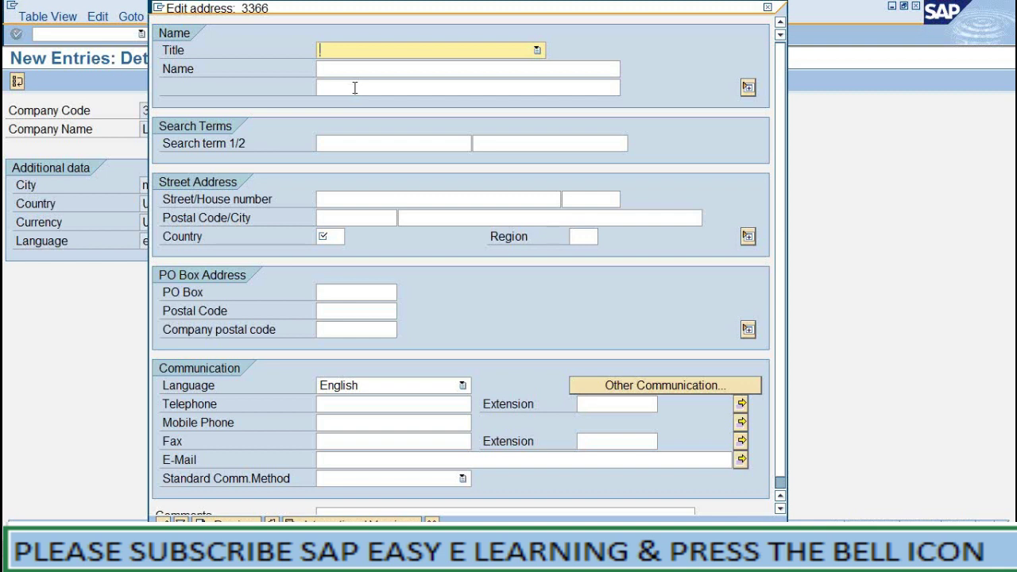
pyautogui.click(362, 49)
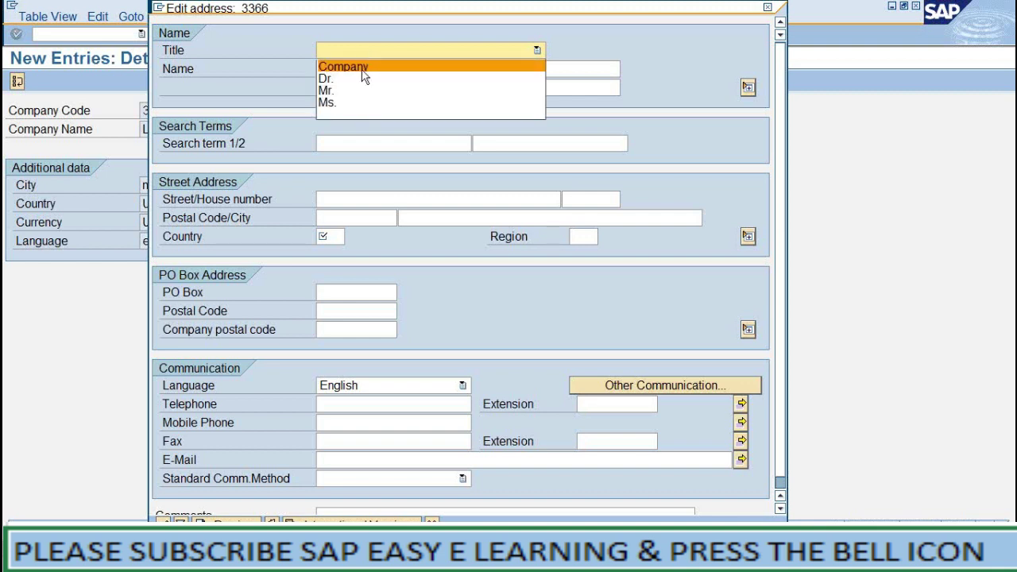
pyautogui.click(363, 67)
# - Check the Title and Country items in the BASIC SETTINGS notes in Word and return to the address details in SAP
pyautogui.click(413, 556)
pyautogui.click(435, 511)
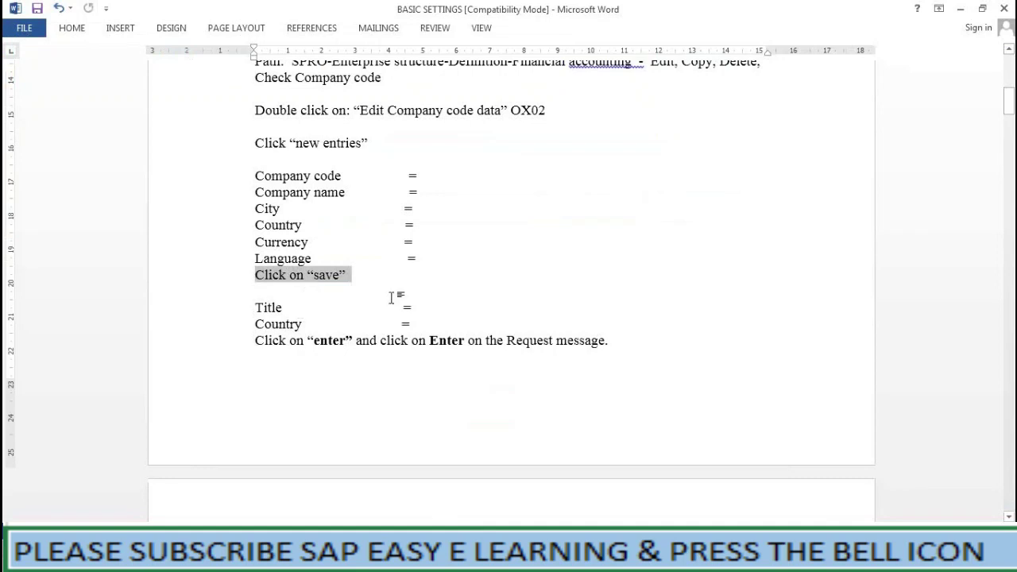
pyautogui.click(418, 306)
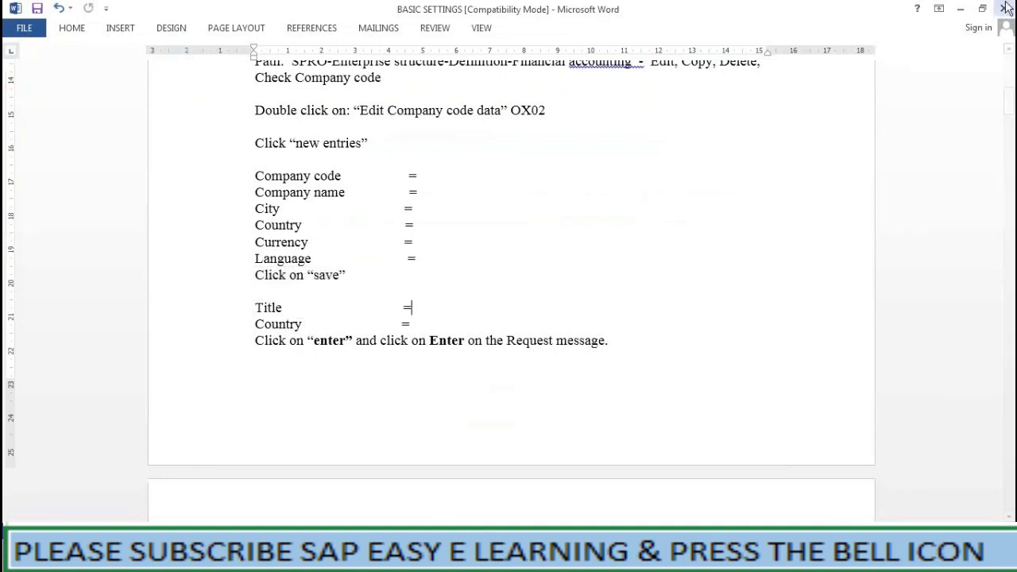
pyautogui.click(960, 8)
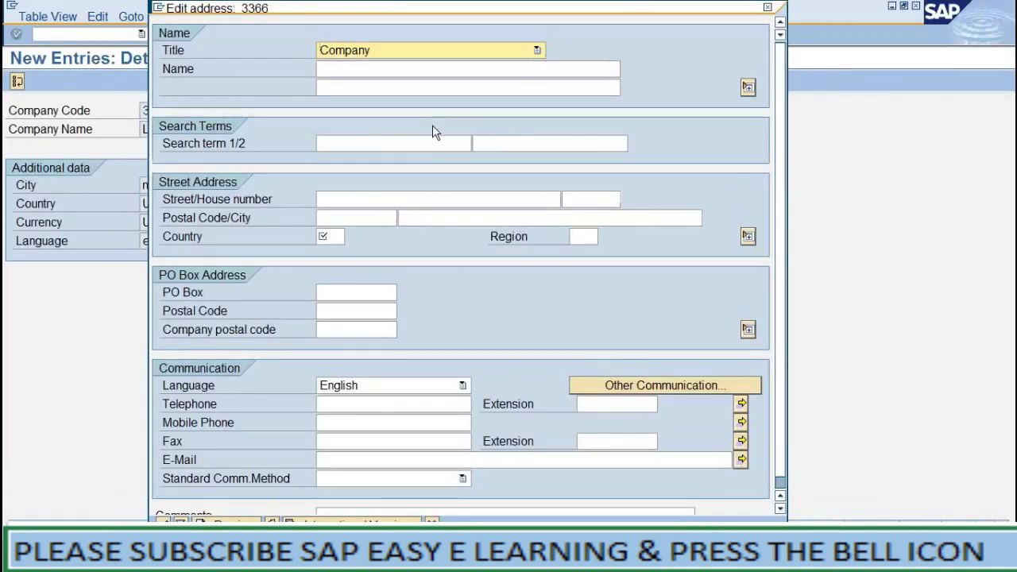
# - Select Company again as the address title and enter us as the country in the street address
pyautogui.click(538, 52)
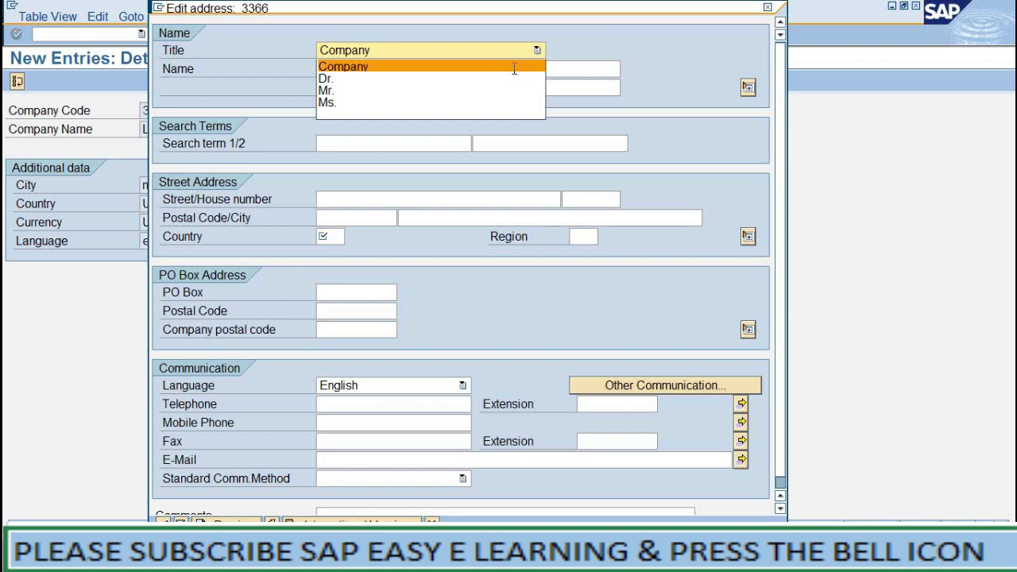
pyautogui.click(514, 68)
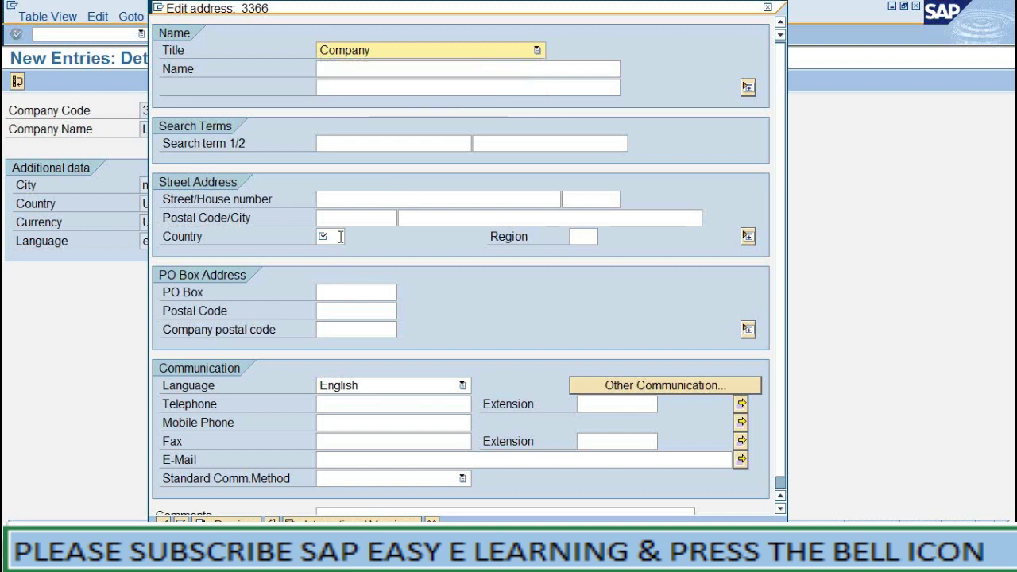
pyautogui.click(340, 236)
pyautogui.write('us')
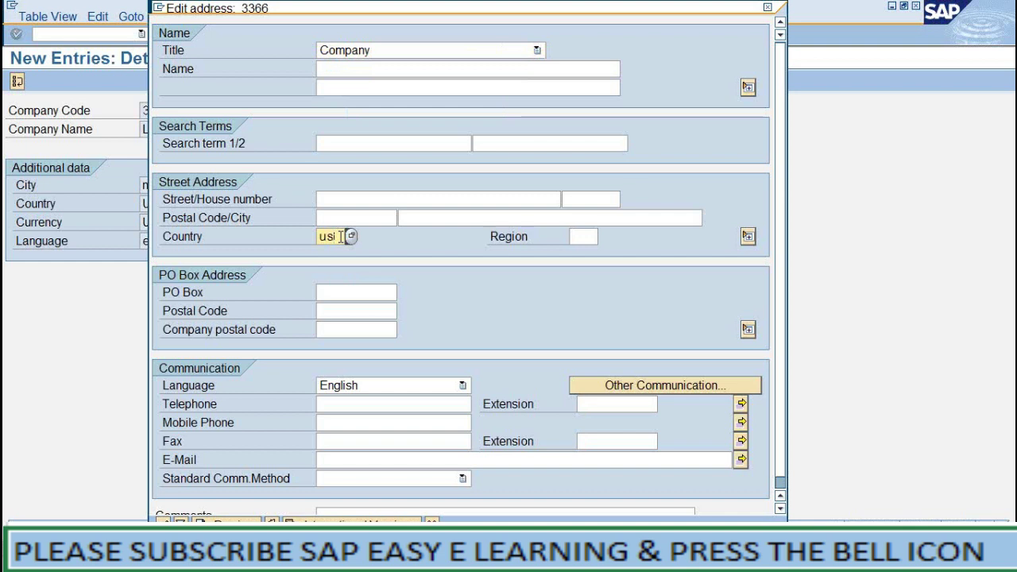
# - Move the address dialog aside to view the company code data behind it, move it back, and check the two name lines
pyautogui.click(336, 69)
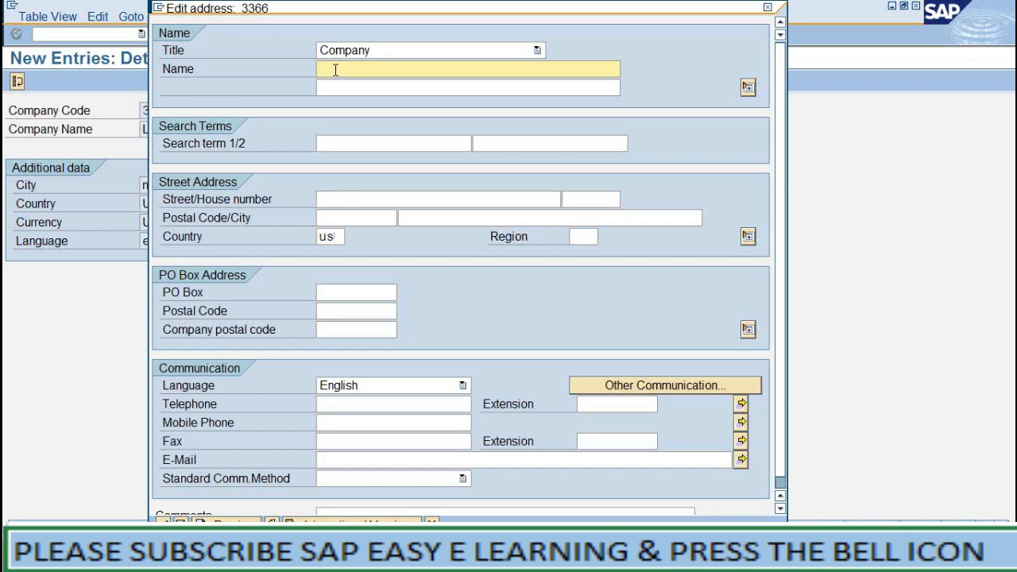
pyautogui.moveTo(377, 18); pyautogui.dragTo(526, 71)
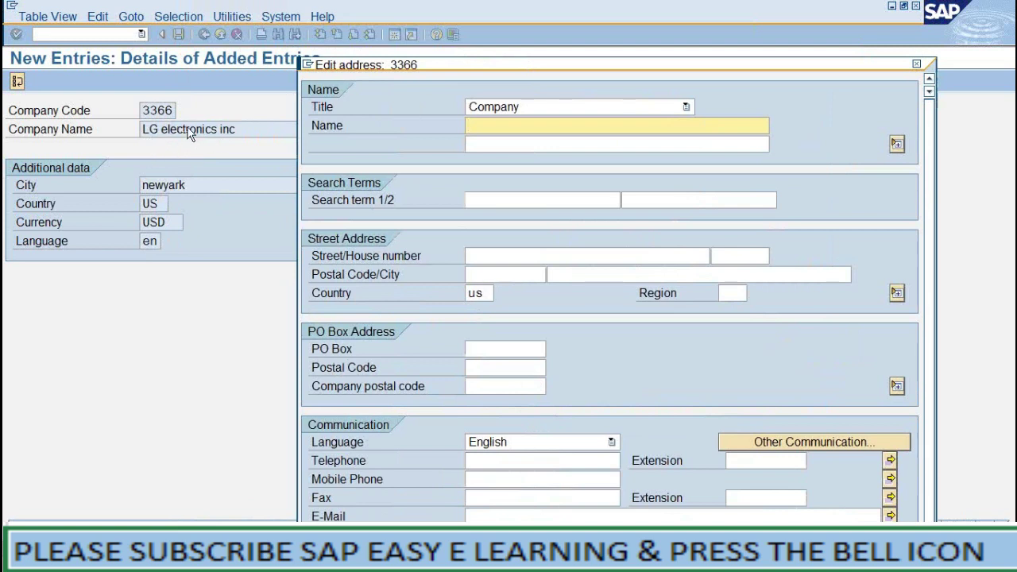
pyautogui.click(518, 143)
pyautogui.click(518, 126)
pyautogui.click(513, 142)
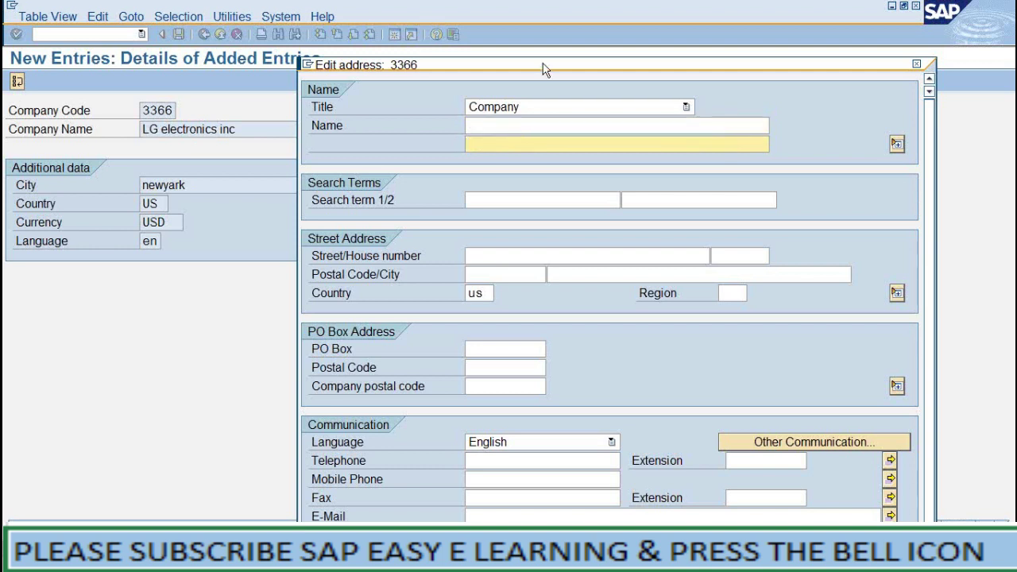
pyautogui.moveTo(545, 67); pyautogui.dragTo(405, 29)
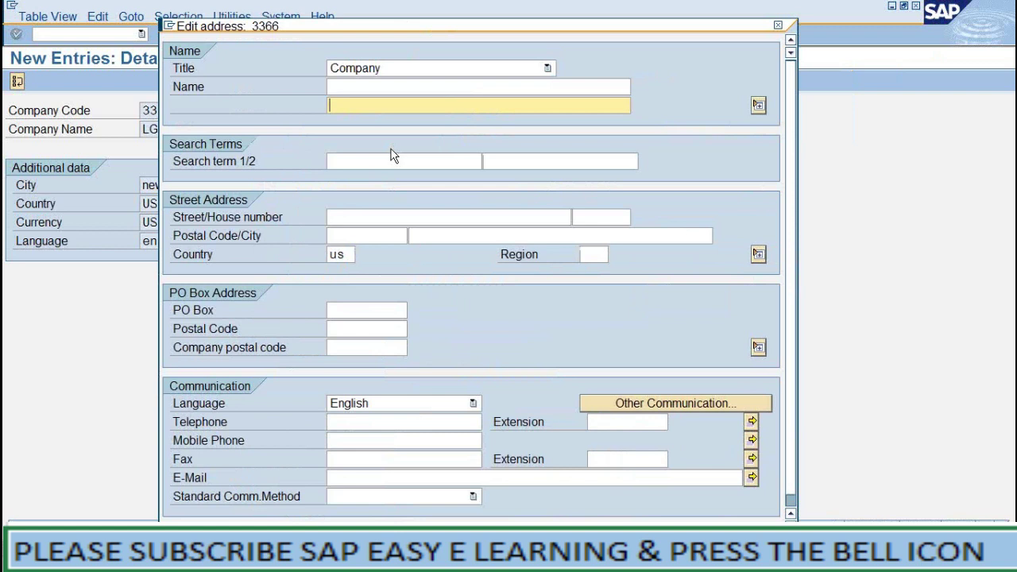
pyautogui.click(368, 90)
pyautogui.click(366, 108)
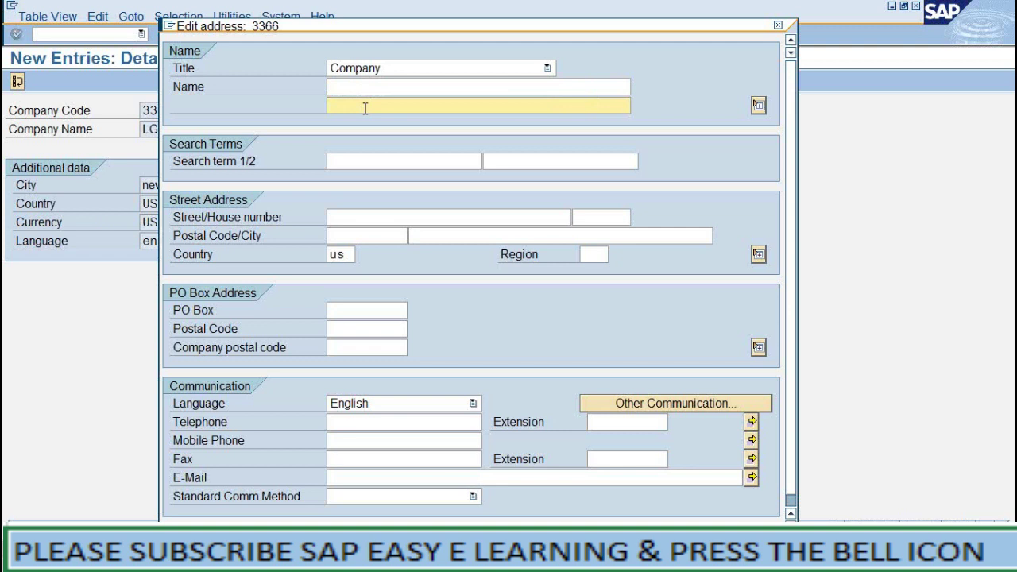
# - Expand the address's name section to show more name lines and place the cursor in the third line
pyautogui.click(759, 106)
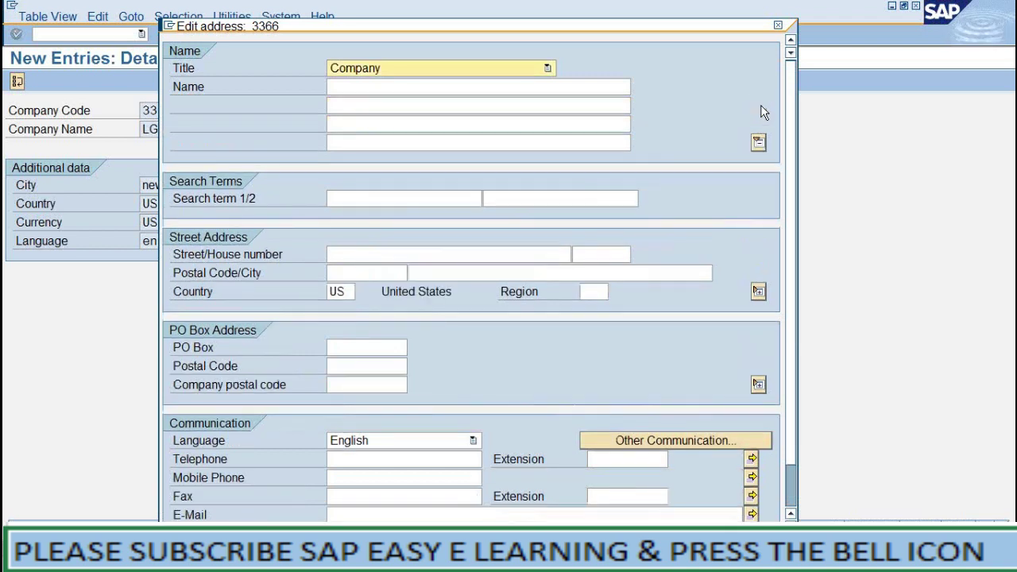
pyautogui.click(584, 125)
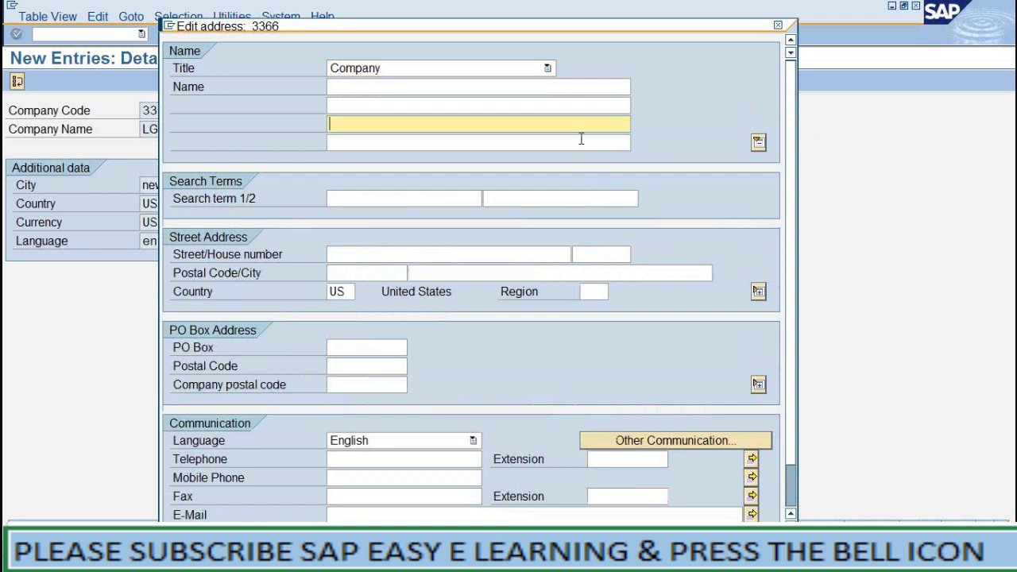
# - Look through the title and the four name lines of the address, and collapse the name section to two lines
pyautogui.click(581, 143)
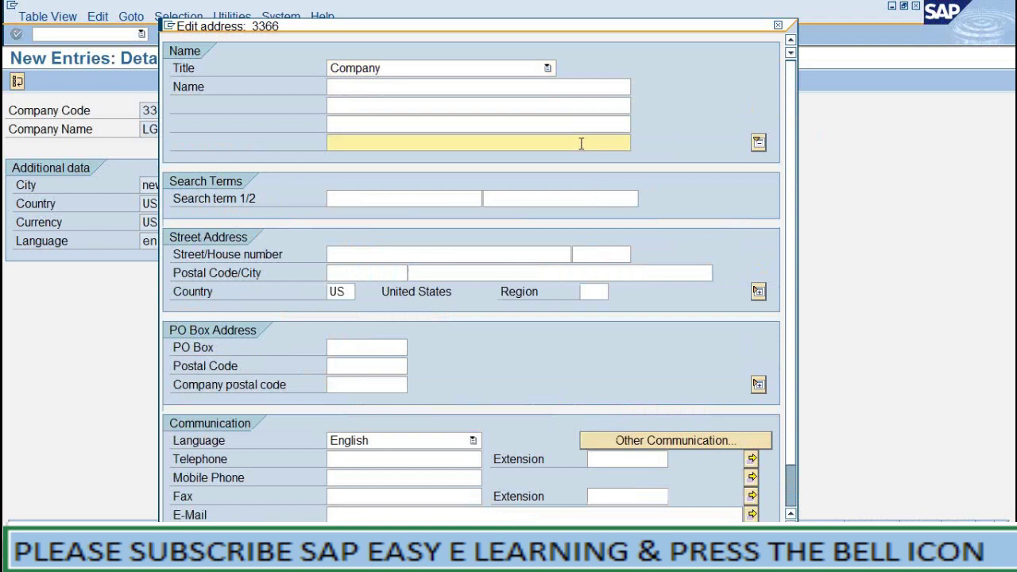
pyautogui.click(420, 88)
pyautogui.click(407, 106)
pyautogui.click(407, 122)
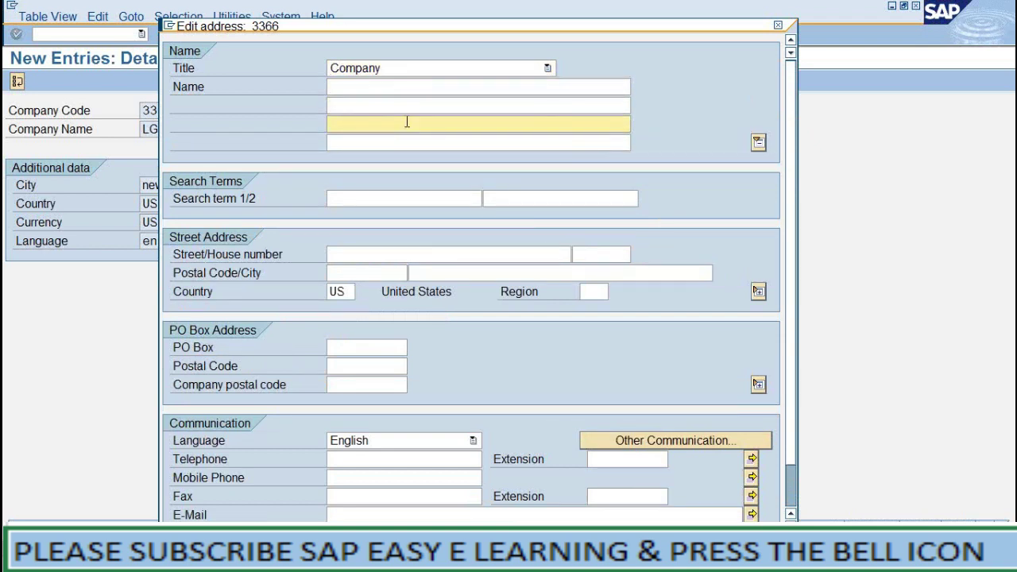
pyautogui.click(421, 72)
pyautogui.click(419, 85)
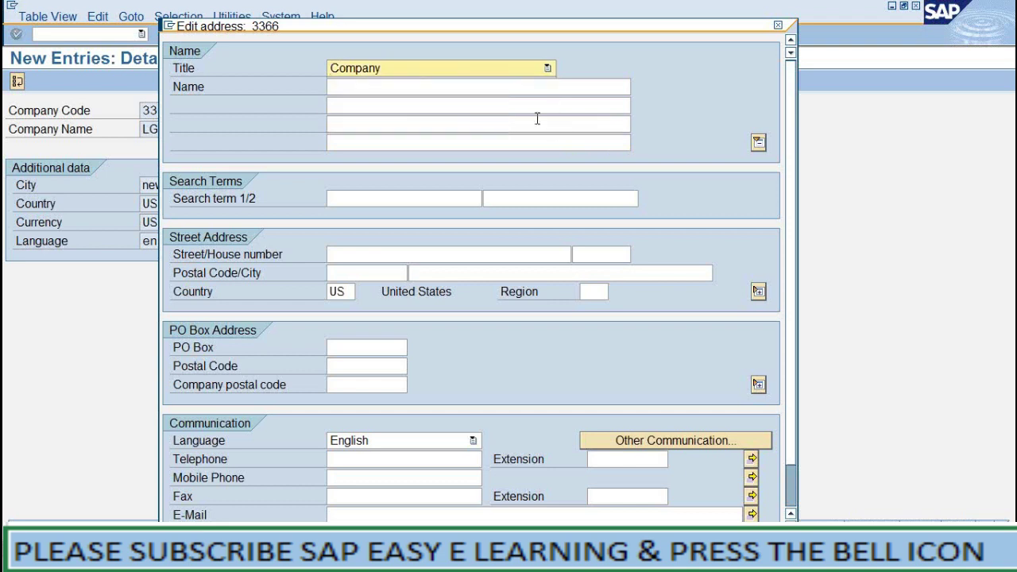
pyautogui.click(560, 111)
pyautogui.click(553, 123)
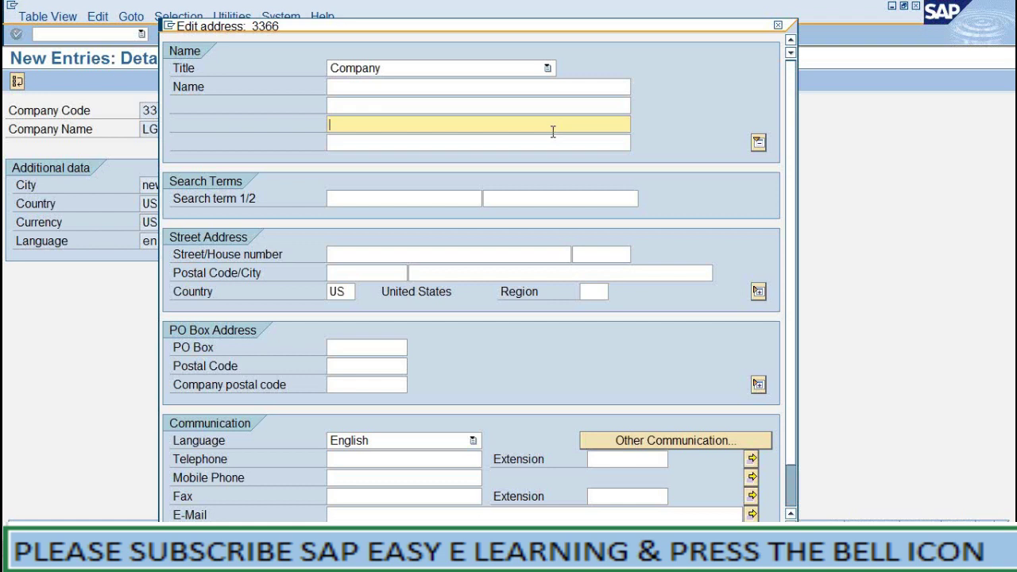
pyautogui.click(592, 106)
pyautogui.click(593, 123)
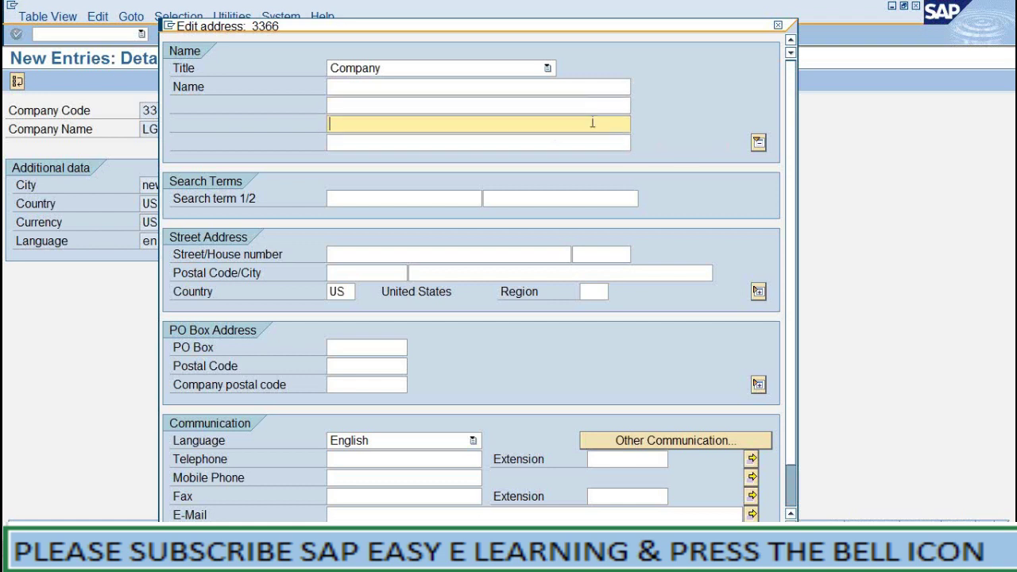
pyautogui.click(759, 143)
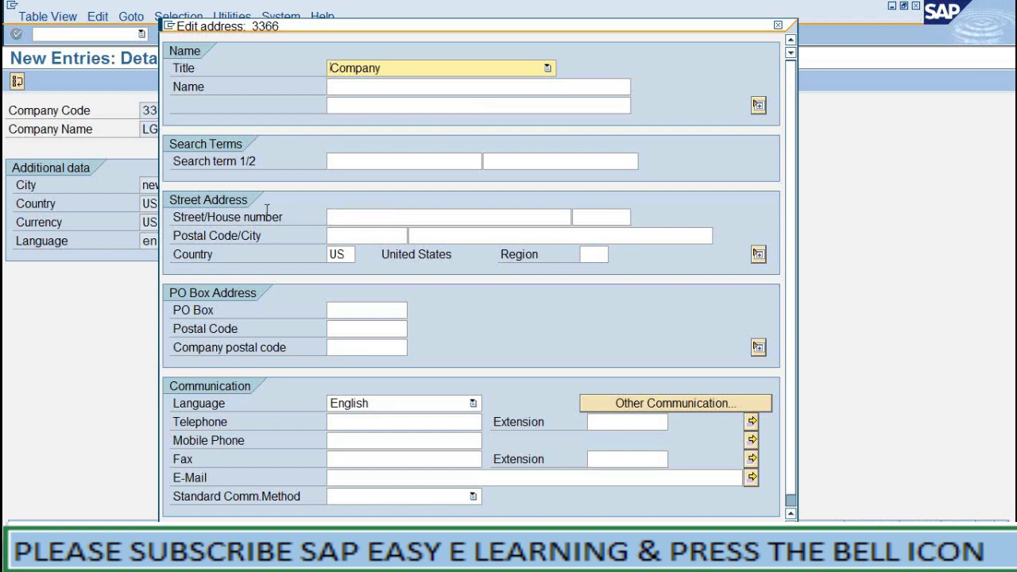
# - Examine the street, house number, postal code and city fields in the street address
pyautogui.click(367, 215)
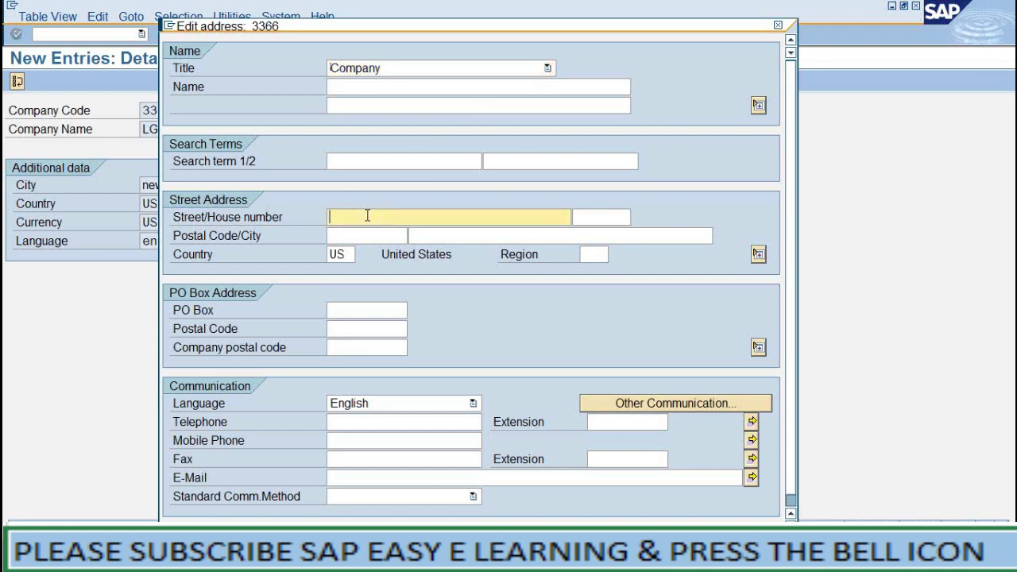
pyautogui.click(589, 215)
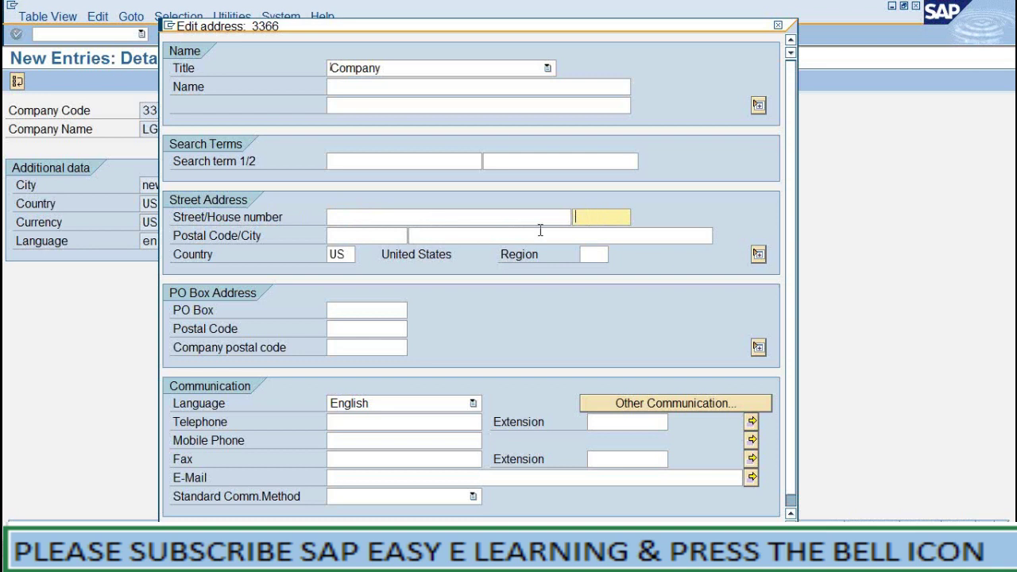
pyautogui.click(372, 235)
pyautogui.click(441, 236)
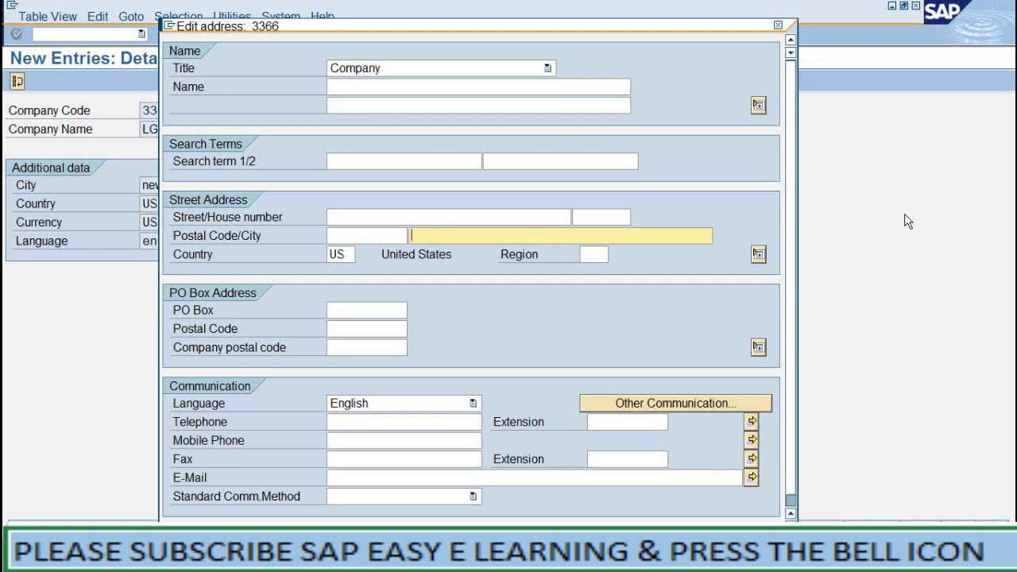
pyautogui.click(999, 347)
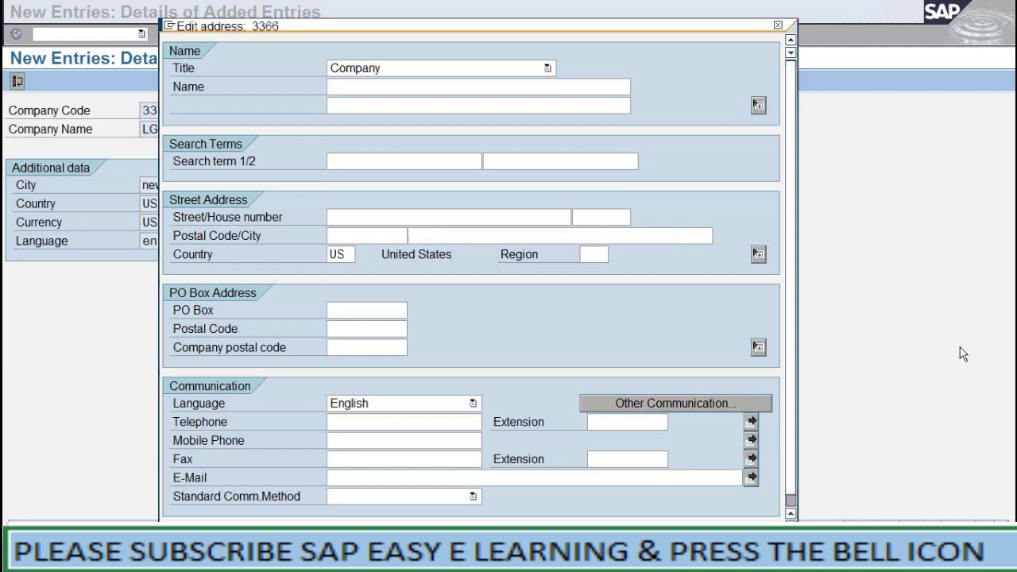
pyautogui.click(821, 315)
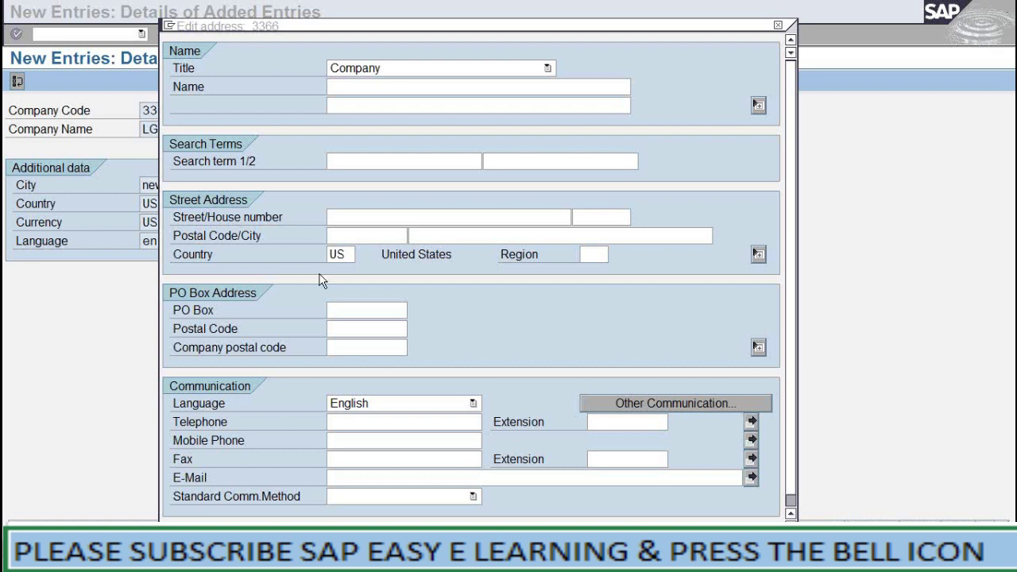
pyautogui.click(361, 218)
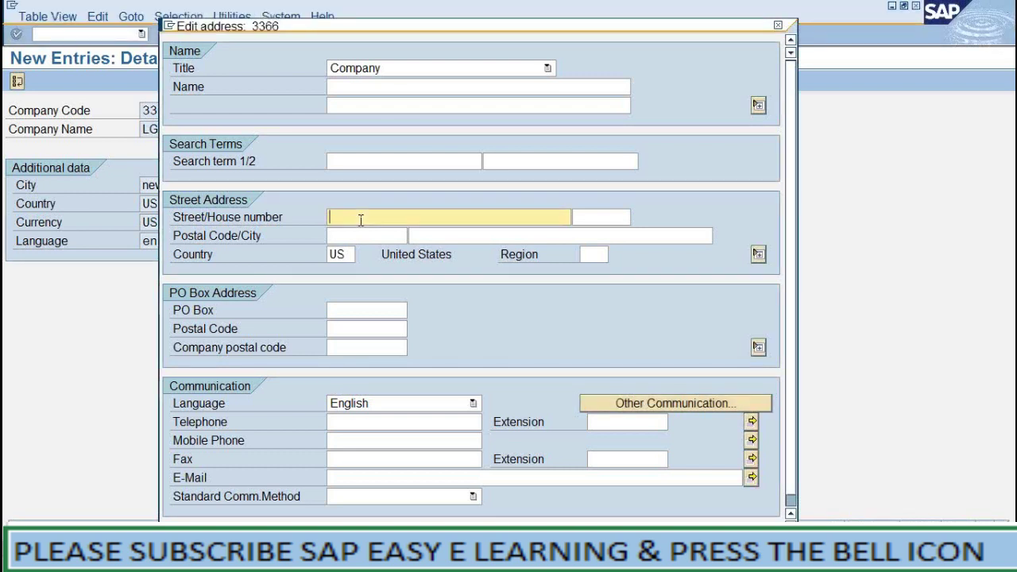
pyautogui.click(583, 217)
pyautogui.click(540, 221)
pyautogui.click(588, 216)
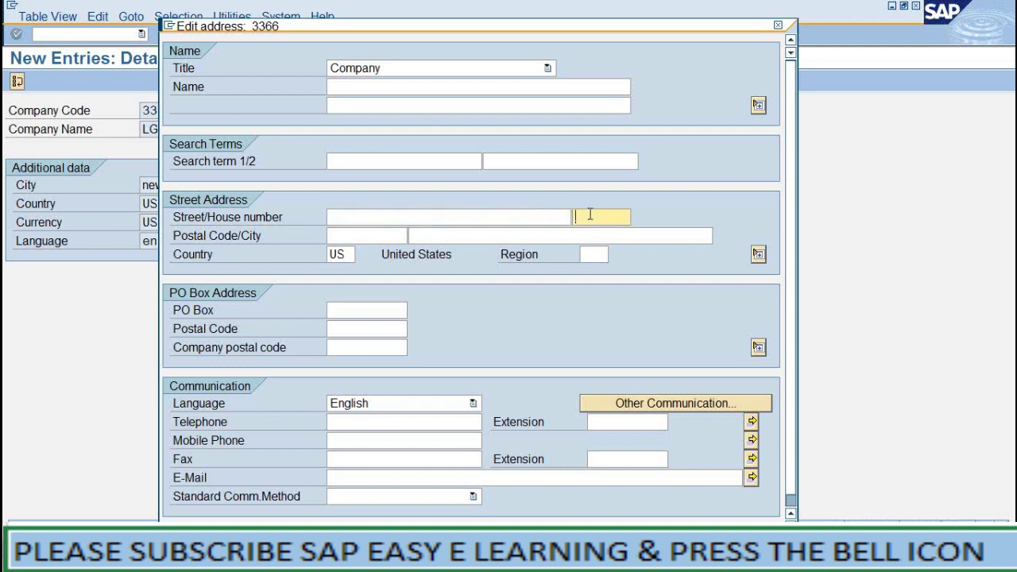
pyautogui.click(389, 235)
pyautogui.click(438, 234)
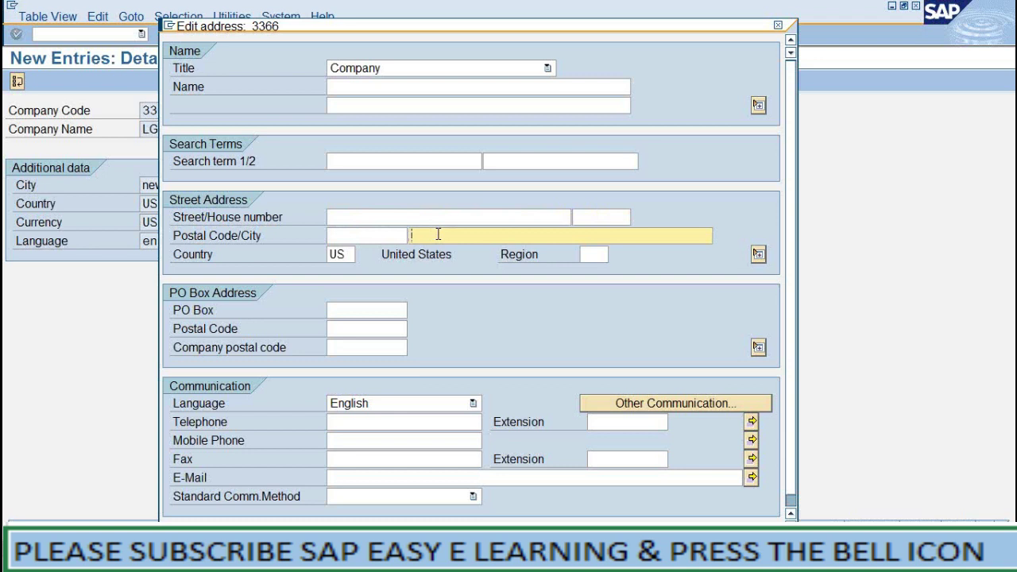
pyautogui.click(442, 215)
pyautogui.click(438, 234)
pyautogui.click(440, 218)
pyautogui.click(438, 234)
pyautogui.click(439, 218)
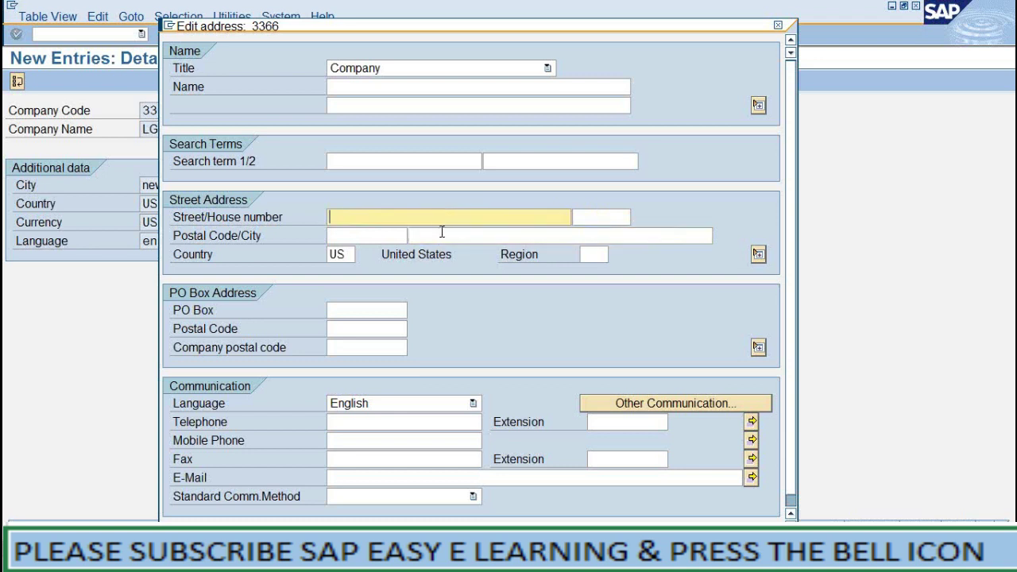
# - Expand the street address section, look through its additional fields and collapse it again
pyautogui.click(760, 254)
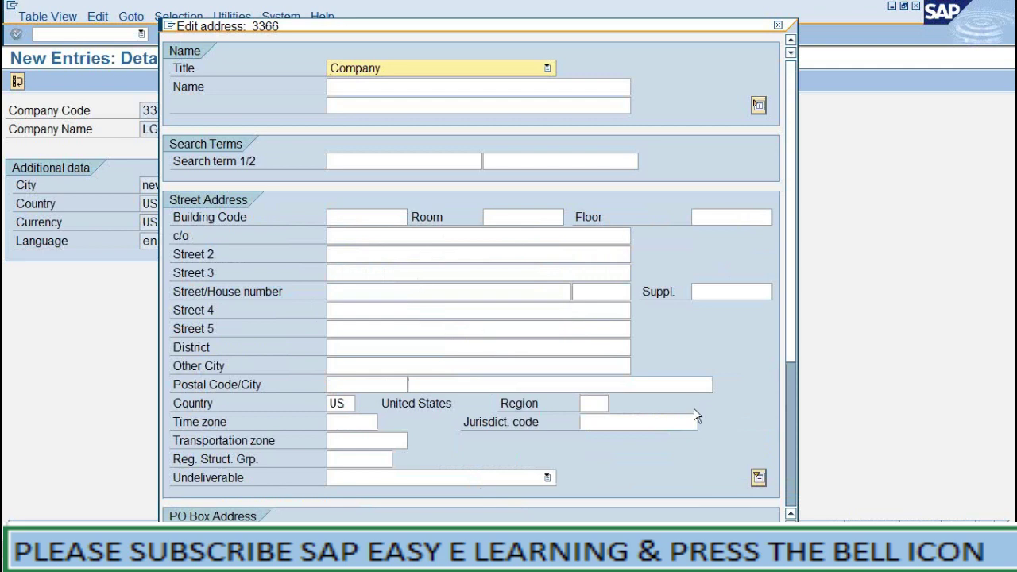
pyautogui.scroll(-3, 477, 318)
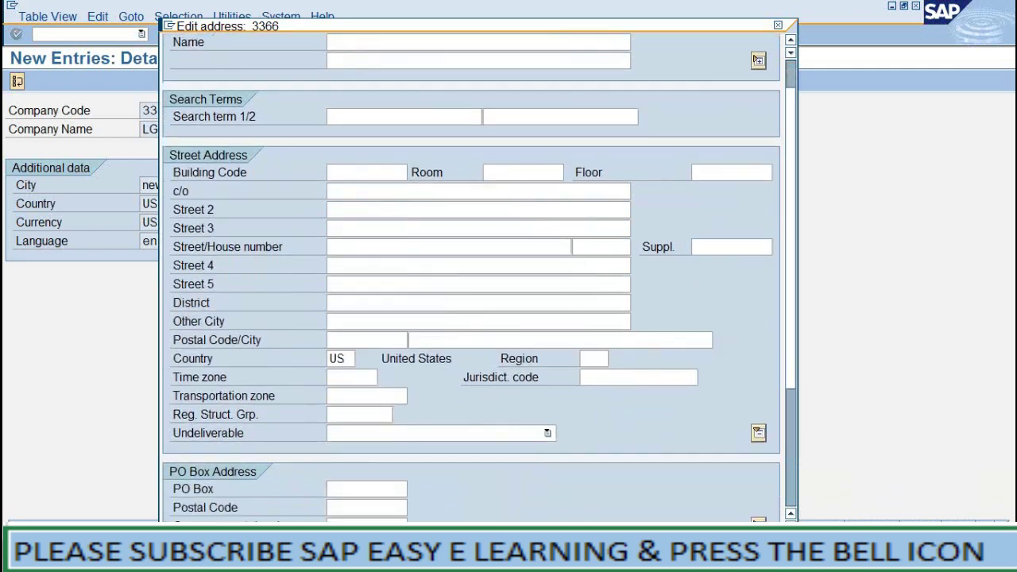
pyautogui.scroll(-2, 485, 202)
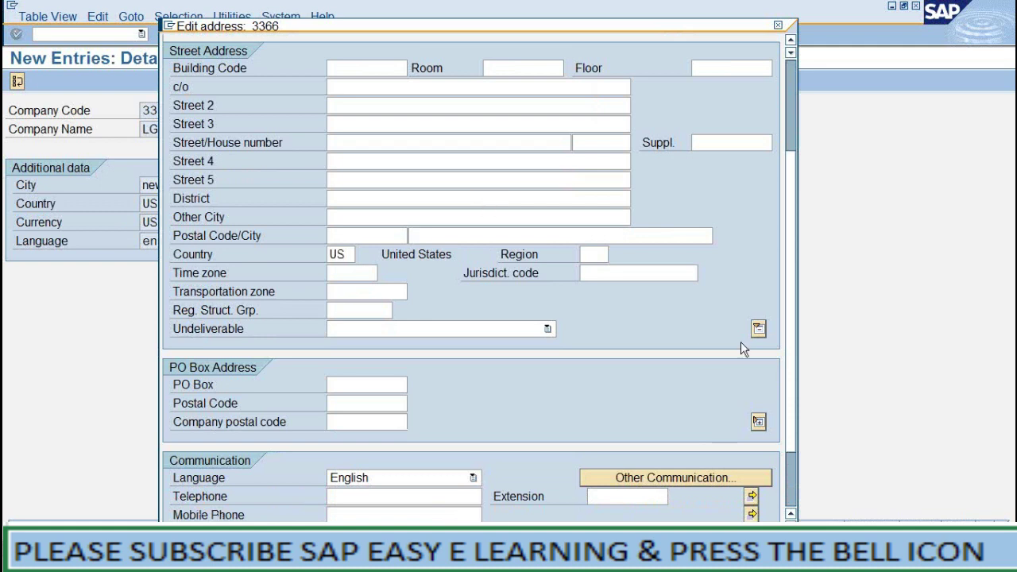
pyautogui.click(758, 329)
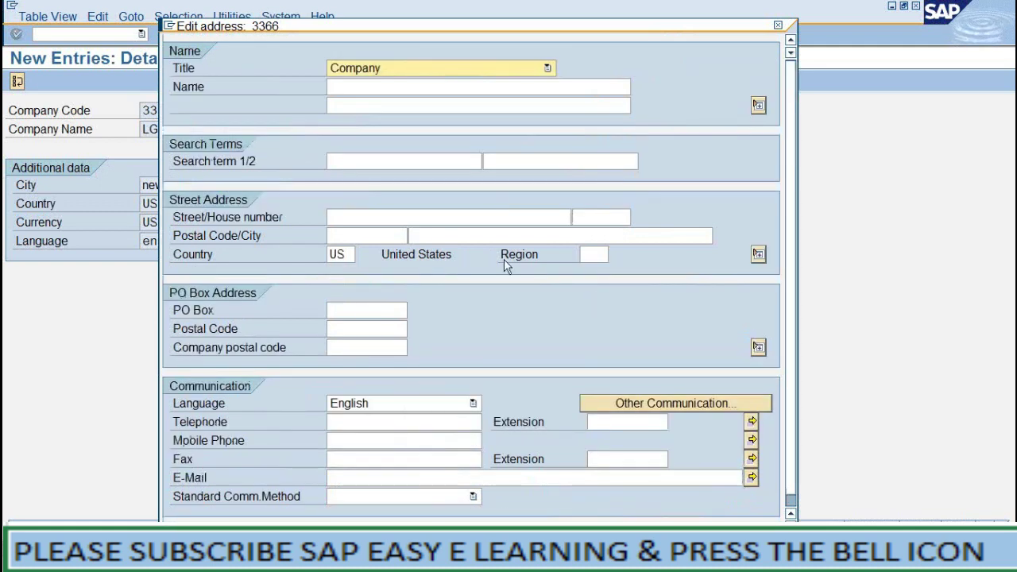
# - Examine the PO box, postal code and company postal code fields in the PO box address
pyautogui.click(343, 313)
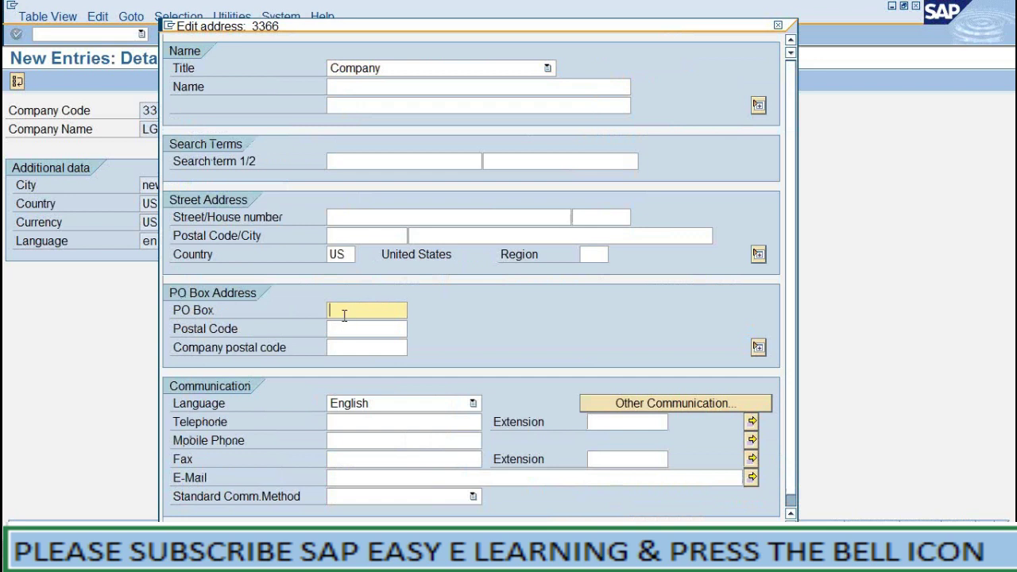
pyautogui.press('Tab')
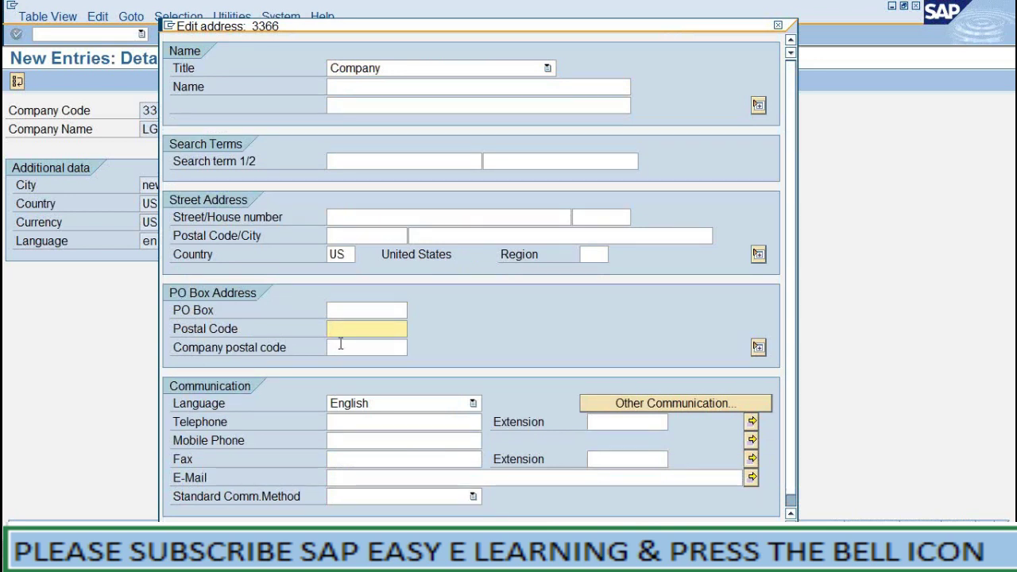
pyautogui.click(338, 351)
pyautogui.scroll(-1, 548, 296)
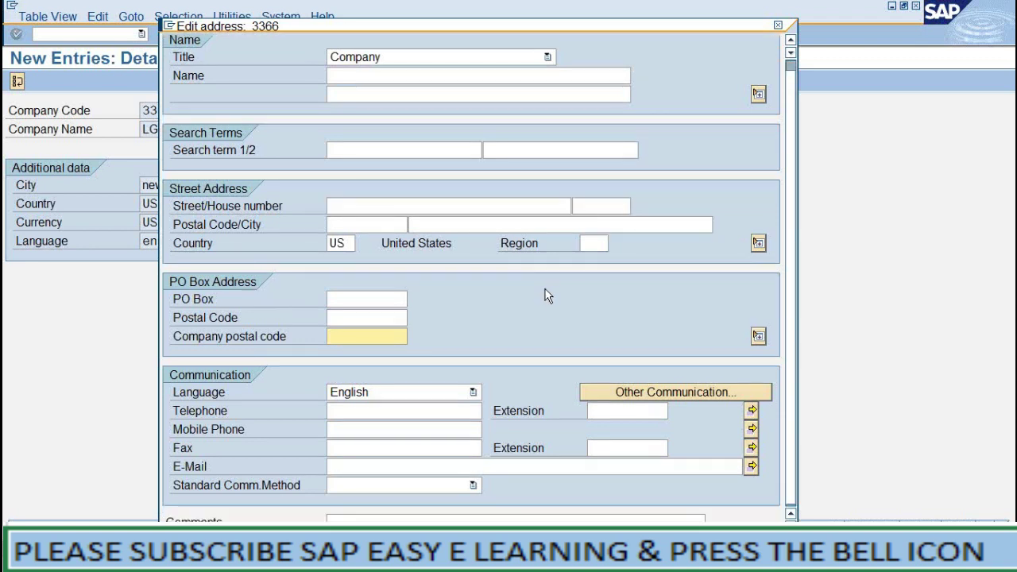
# - Examine the telephone, extension, mobile phone, fax and e-mail fields, and the comments line below them
pyautogui.click(389, 413)
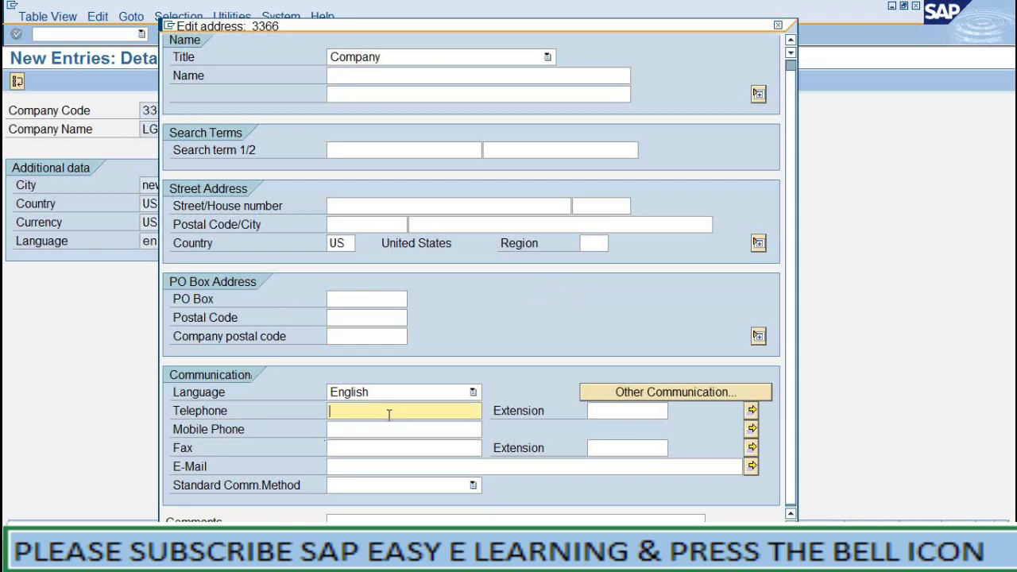
pyautogui.click(604, 411)
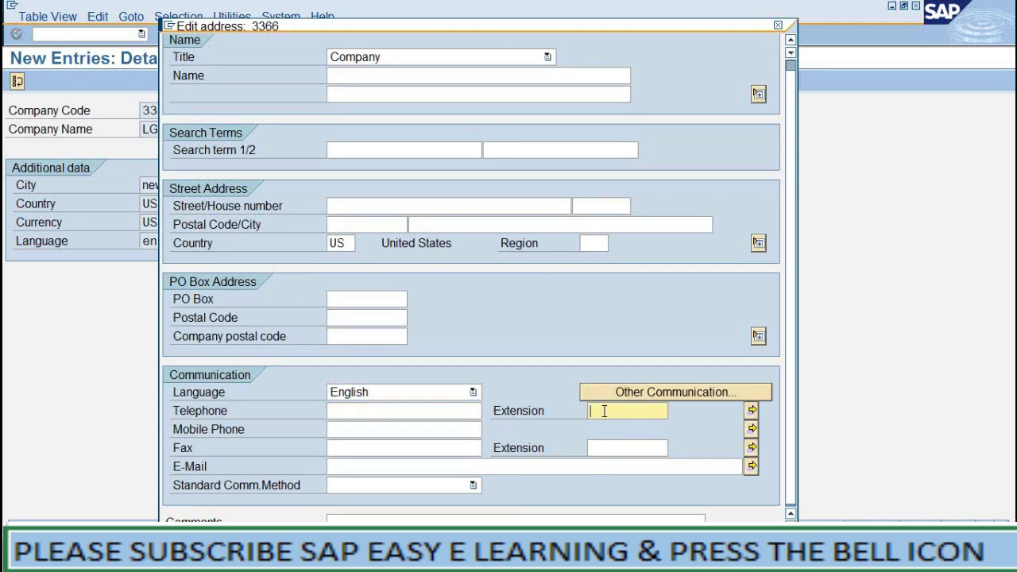
pyautogui.click(406, 430)
pyautogui.click(399, 449)
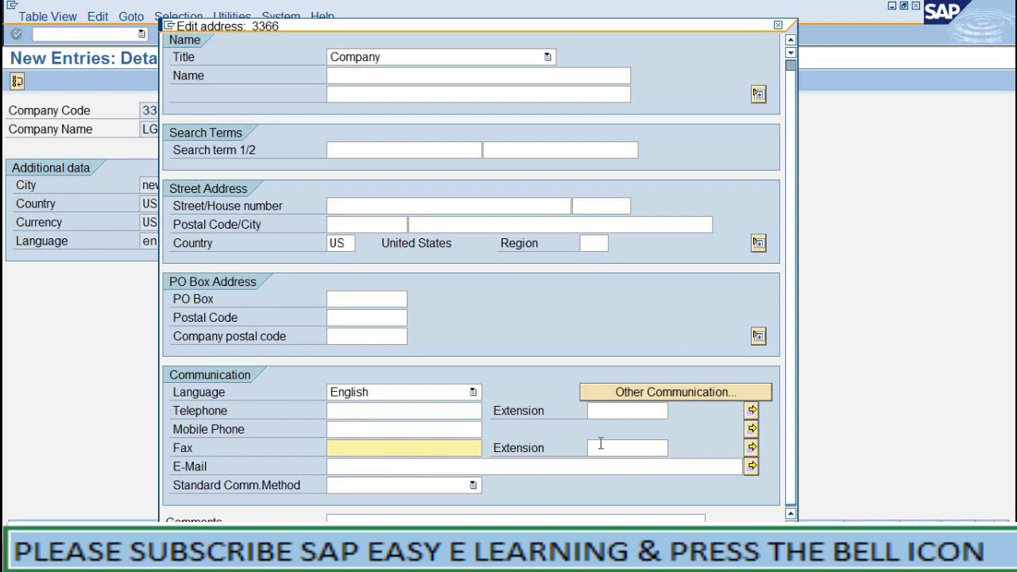
pyautogui.click(394, 474)
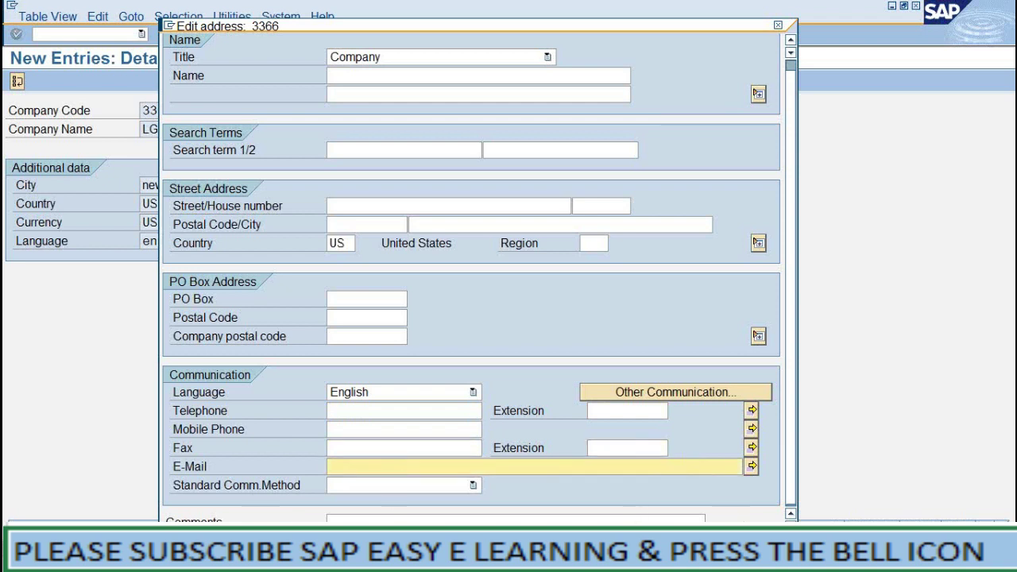
pyautogui.click(591, 521)
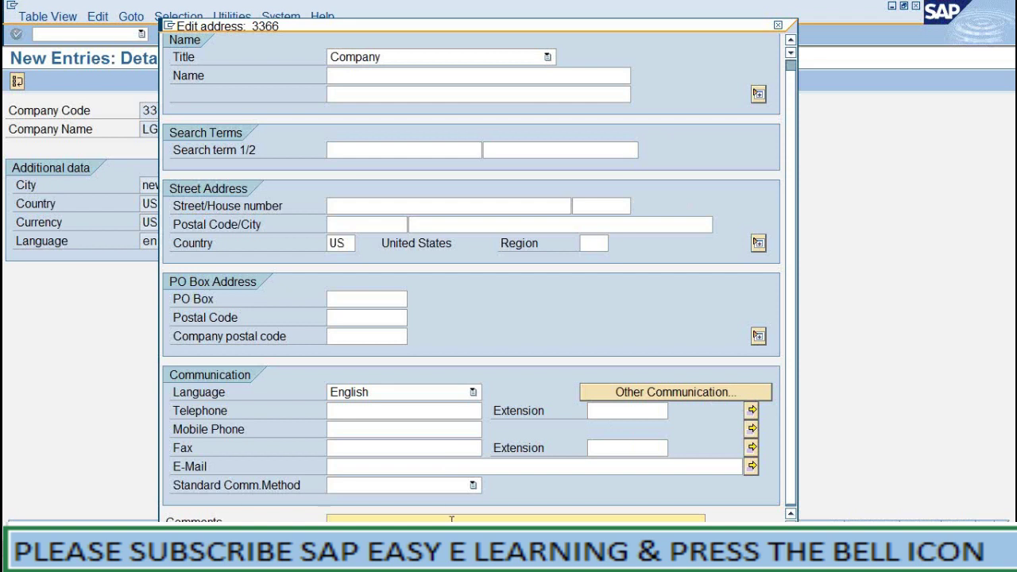
# - Move the address dialog upward until its confirmation controls are within view
pyautogui.moveTo(469, 32); pyautogui.dragTo(482, 3)
pyautogui.click(357, 493)
pyautogui.scroll(1, 381, 340)
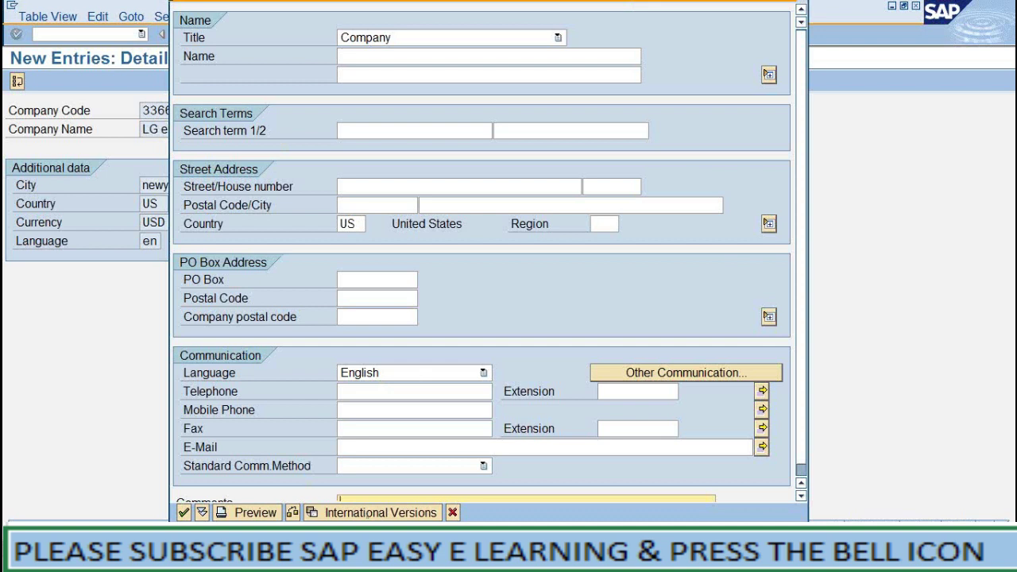
# - Switch to the BASIC SETTINGS notes in Word, highlight the "enter" instruction below Title and Country, and return to SAP
pyautogui.click(440, 559)
pyautogui.click(420, 505)
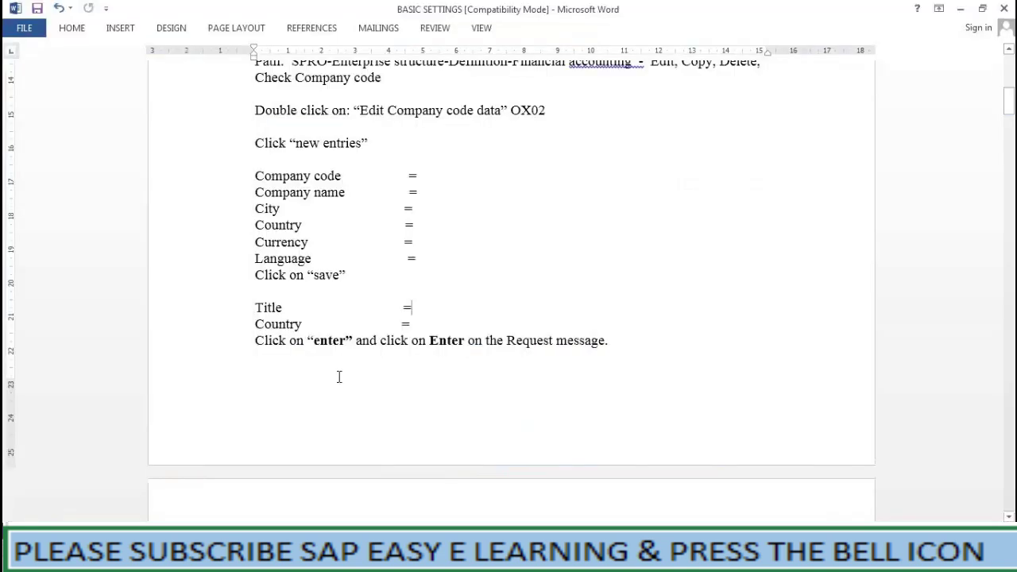
pyautogui.moveTo(354, 343); pyautogui.dragTo(316, 352)
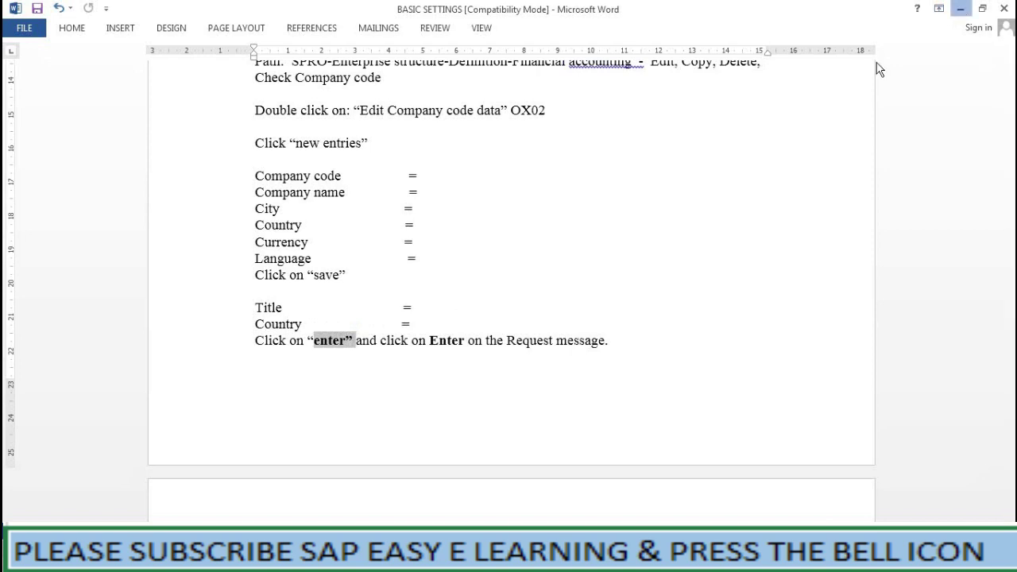
pyautogui.click(961, 9)
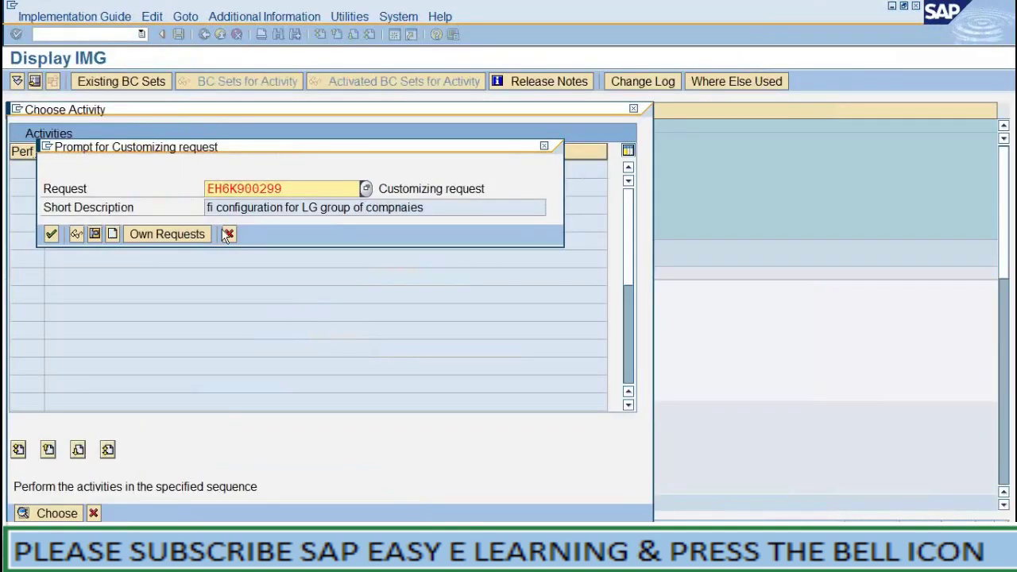
# - Move the customizing request prompt aside, accept request EH6K900299, and place the cursor in the company code field
pyautogui.moveTo(235, 153); pyautogui.dragTo(402, 134)
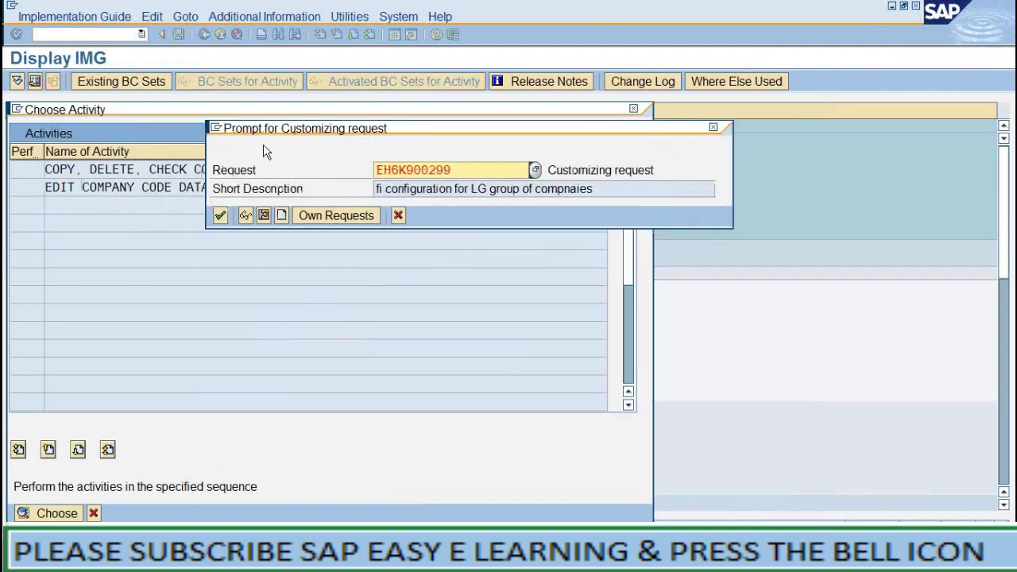
pyautogui.click(220, 215)
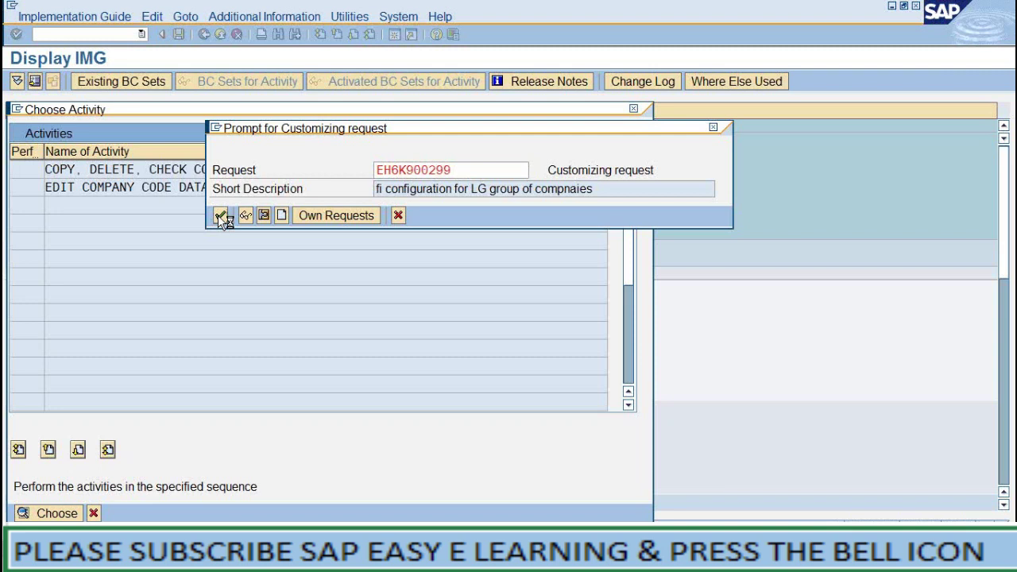
pyautogui.click(221, 216)
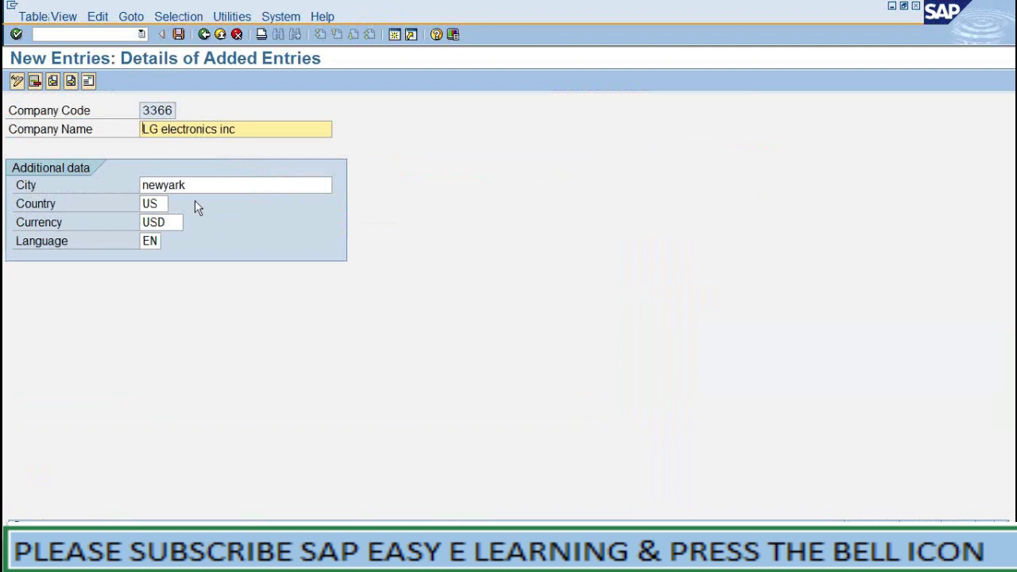
pyautogui.click(177, 110)
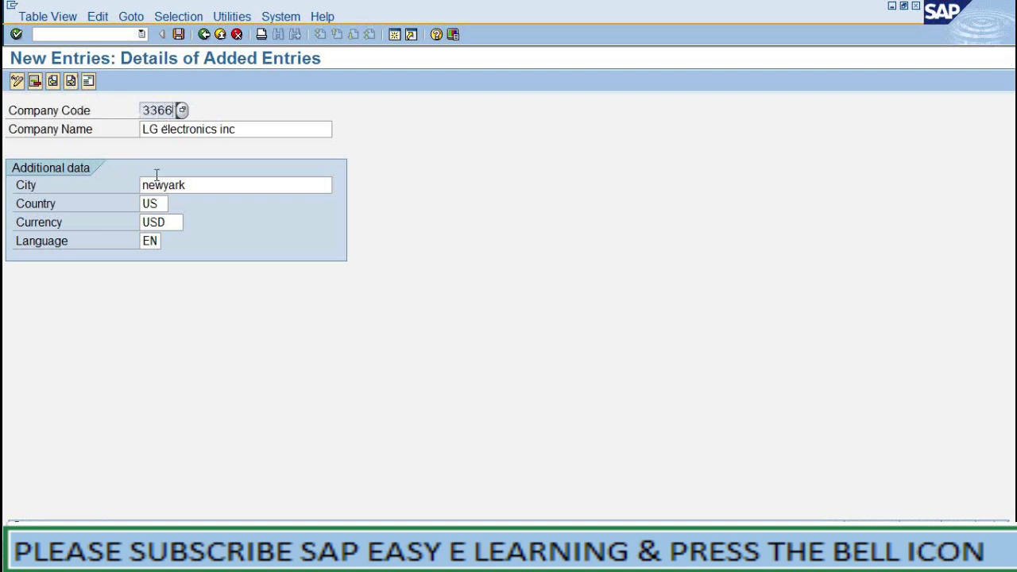
# - Highlight the company code value and switch to the BASIC SETTINGS notes in Word
pyautogui.moveTo(177, 110); pyautogui.dragTo(137, 116)
pyautogui.click(441, 556)
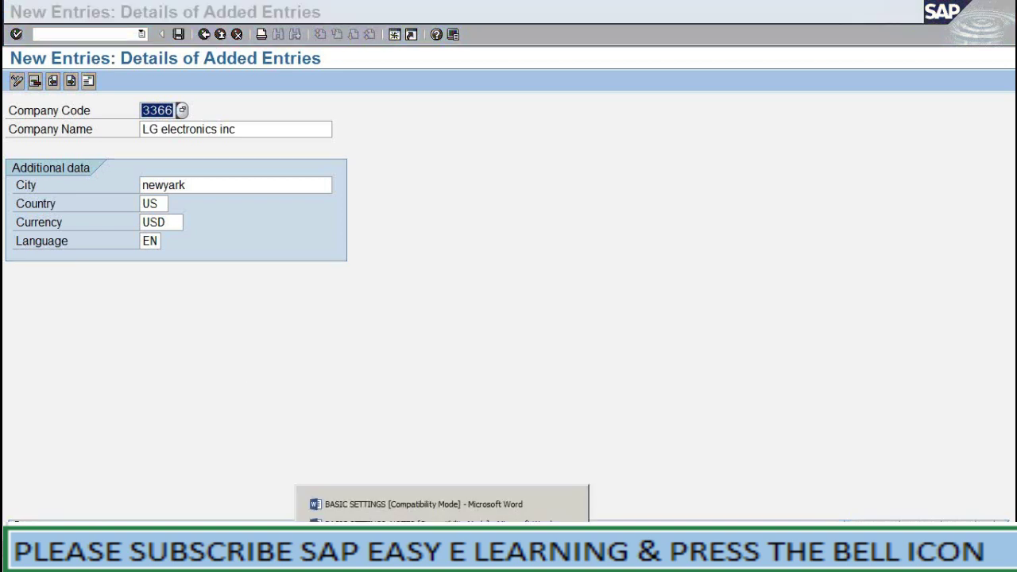
pyautogui.click(431, 504)
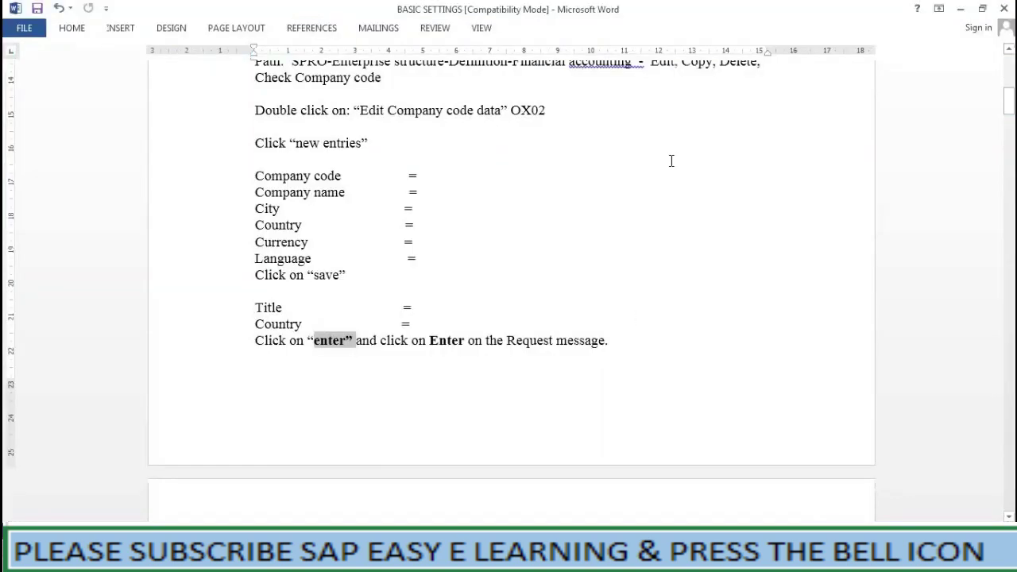
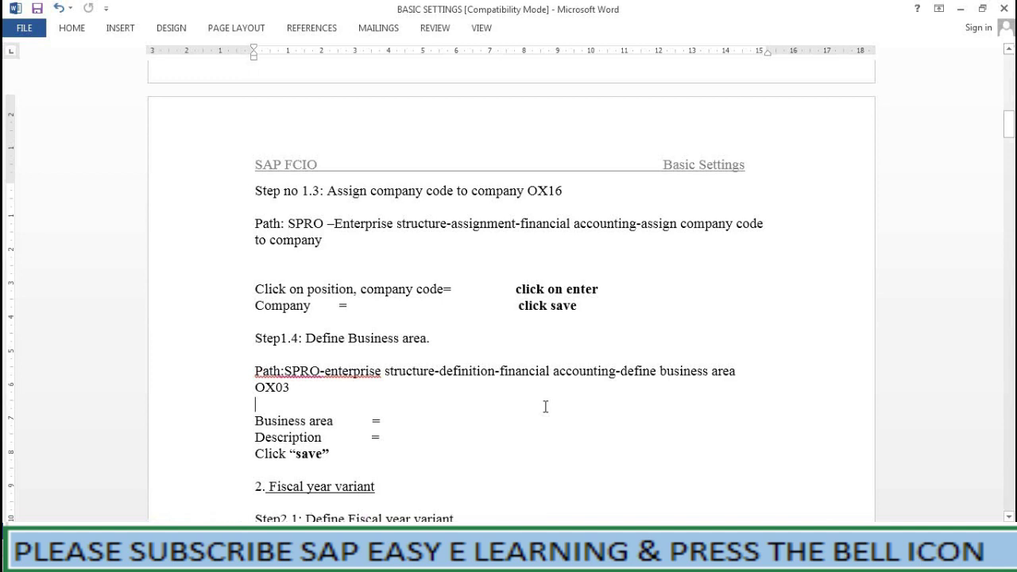
# - Create a new blank Word document and choose a larger font size for its text
pyautogui.click(19, 554)
pyautogui.click(96, 216)
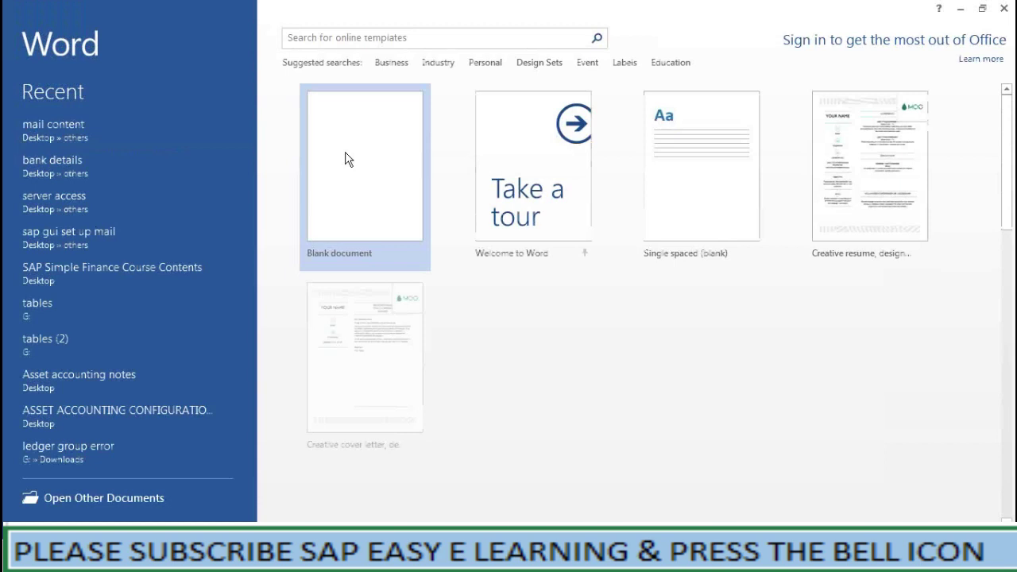
pyautogui.click(346, 158)
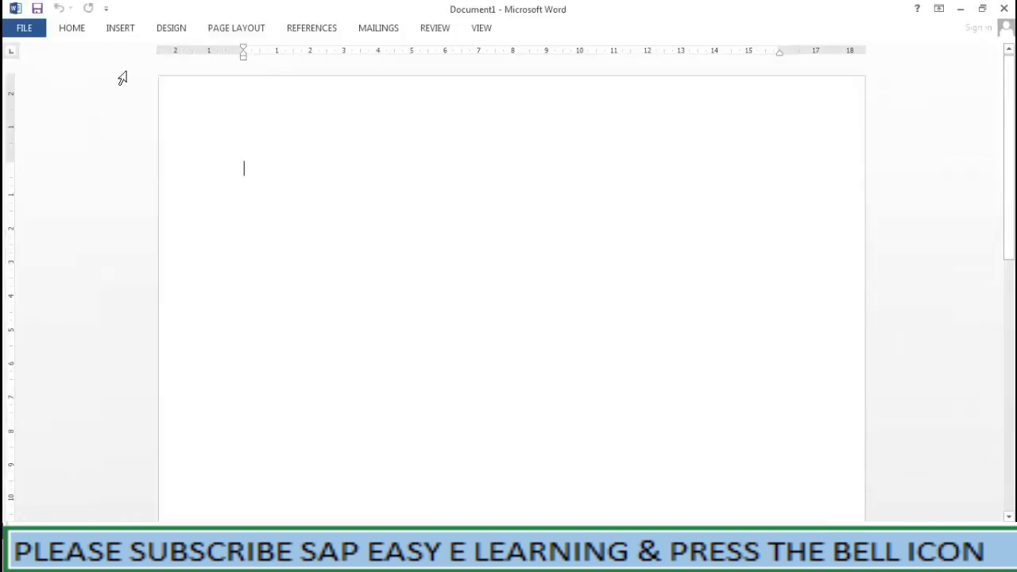
pyautogui.click(80, 30)
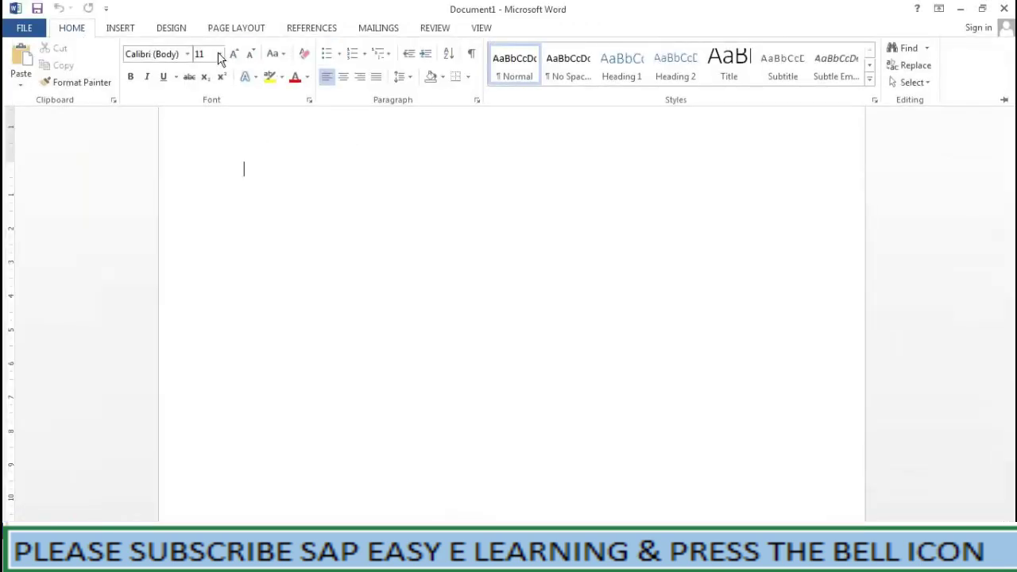
pyautogui.click(216, 61)
pyautogui.click(190, 217)
# - Begin the definition with "Assignment:providng the links between the two", correcting mistyped words along the way
pyautogui.write('anem')
pyautogui.press('Escape')
pyautogui.write('a')
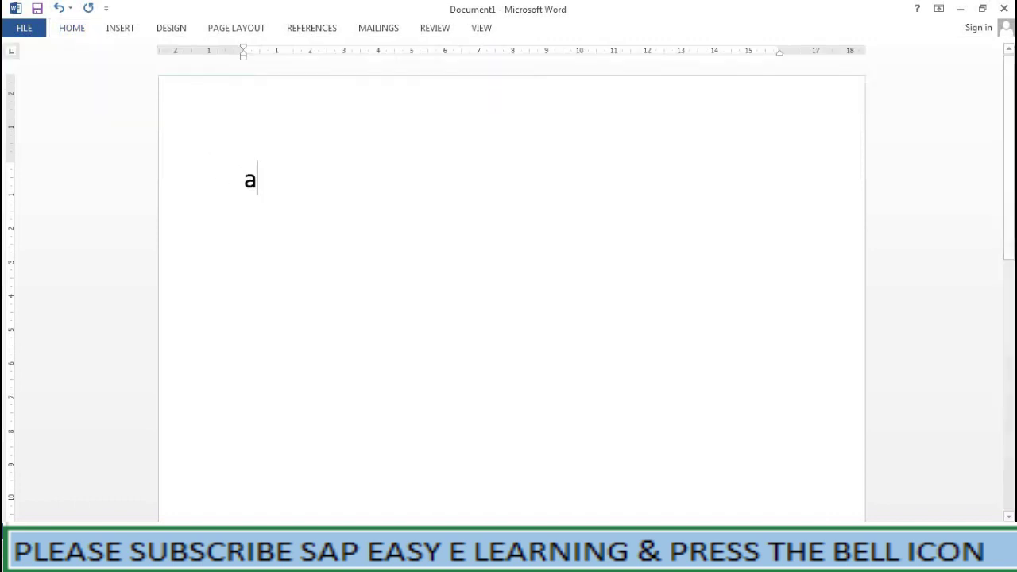
pyautogui.write('ssignment')
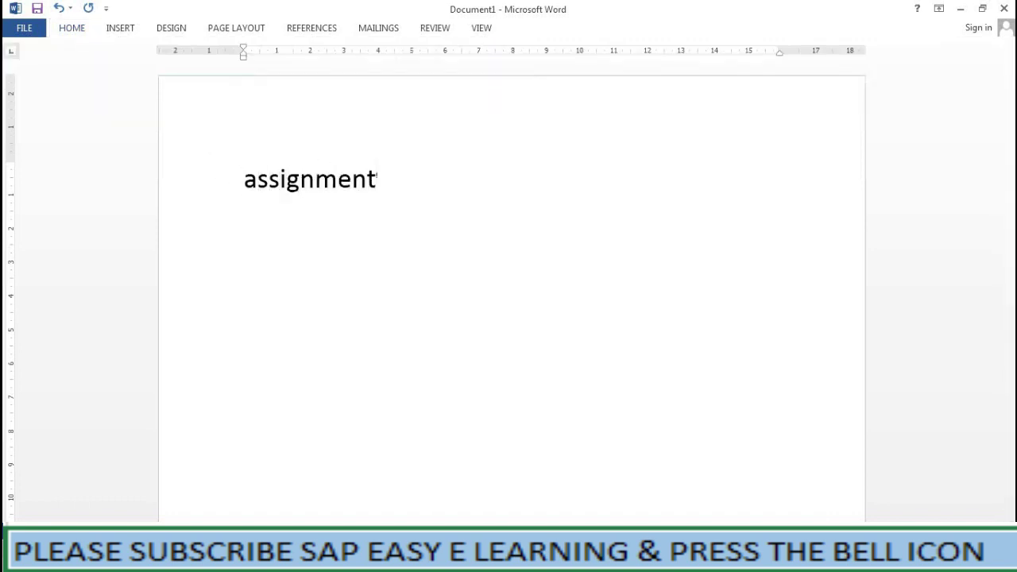
pyautogui.write(':providng the links bewt')
pyautogui.press('BackSpace')
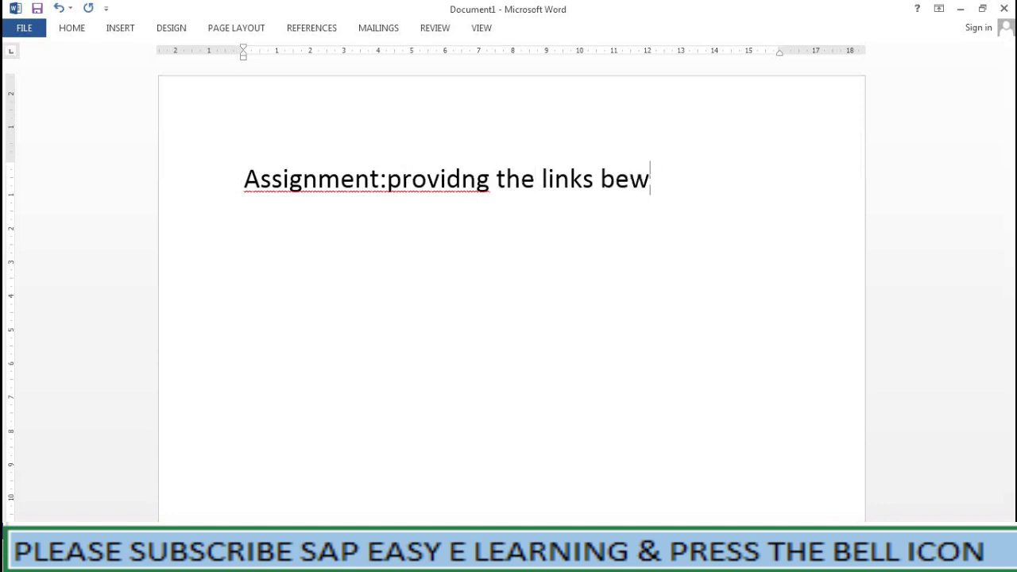
pyautogui.press('BackSpace')
pyautogui.press('BackSpace')
pyautogui.write('etwe')
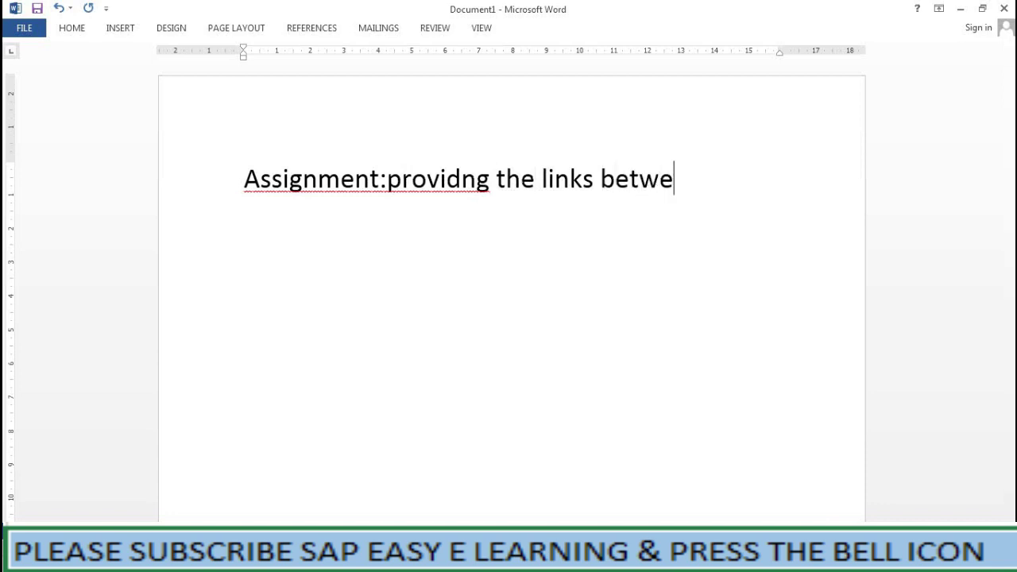
pyautogui.write('en the to')
pyautogui.press('BackSpace')
pyautogui.write('o')
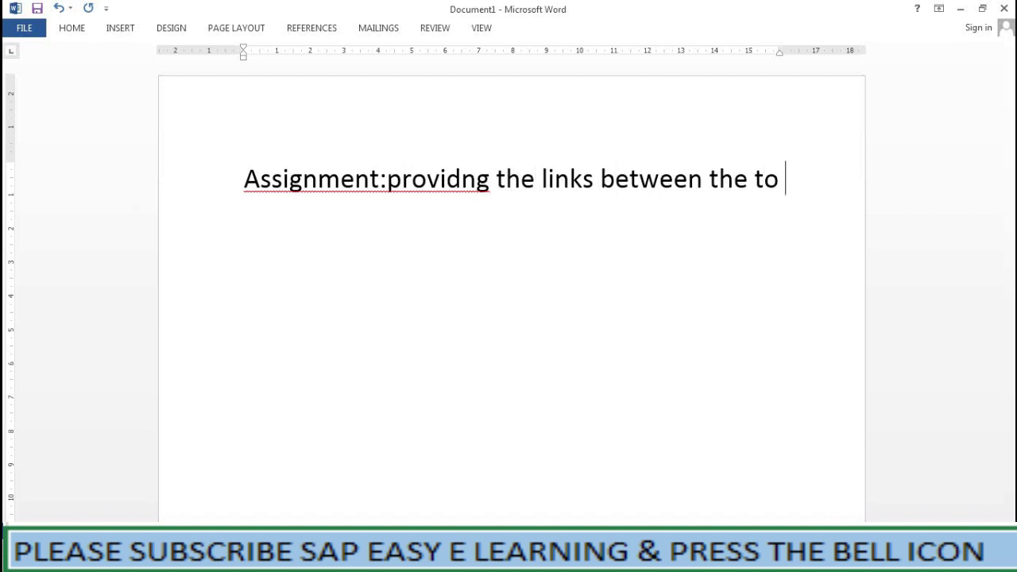
pyautogui.press('BackSpace')
pyautogui.press('BackSpace')
pyautogui.write('wo')
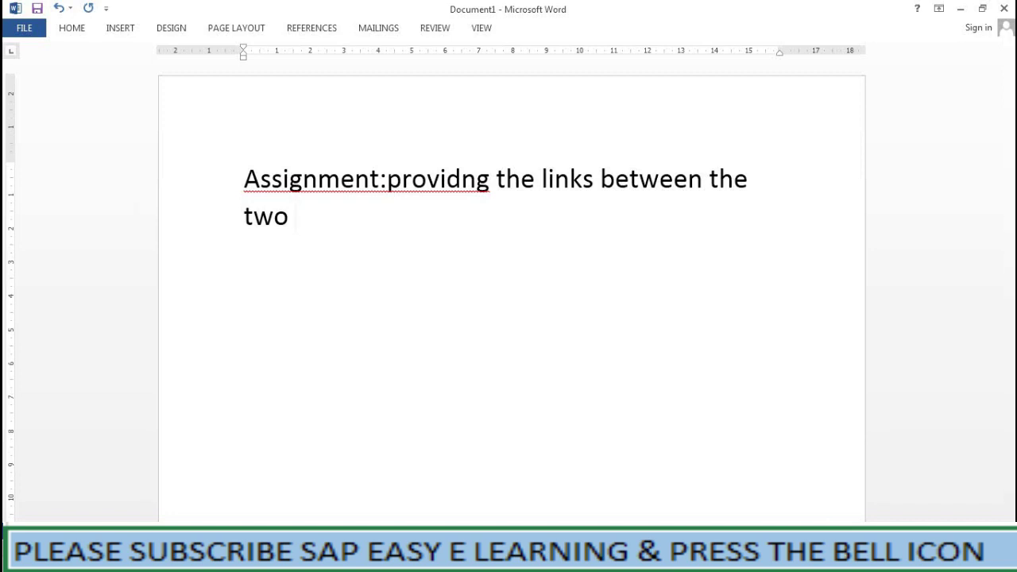
# - Complete the definition with "objects in the software is called assignment."
pyautogui.write('objects in th')
pyautogui.press('BackSpace')
pyautogui.press('BackSpace')
pyautogui.write('the sof')
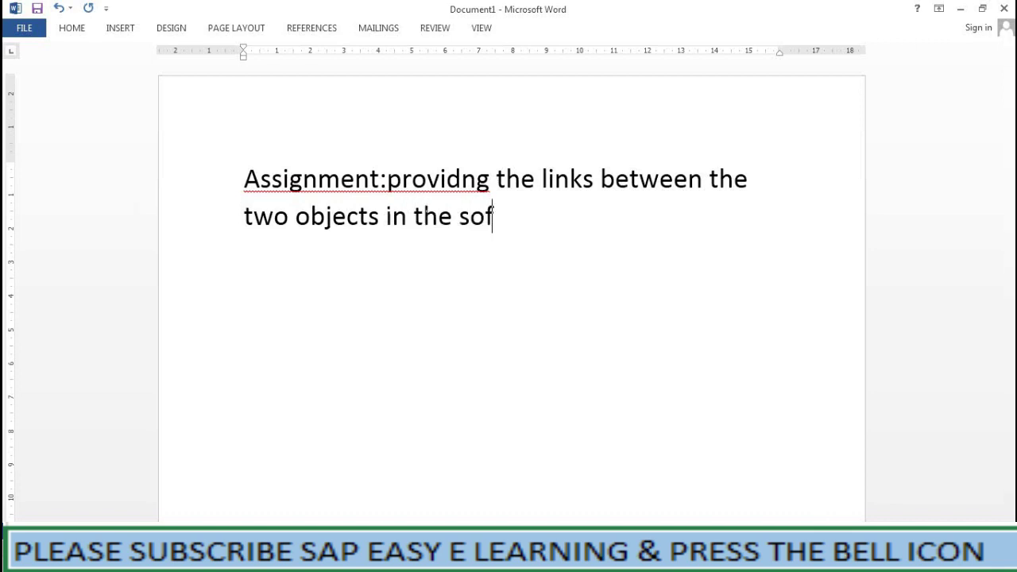
pyautogui.write('tware is ')
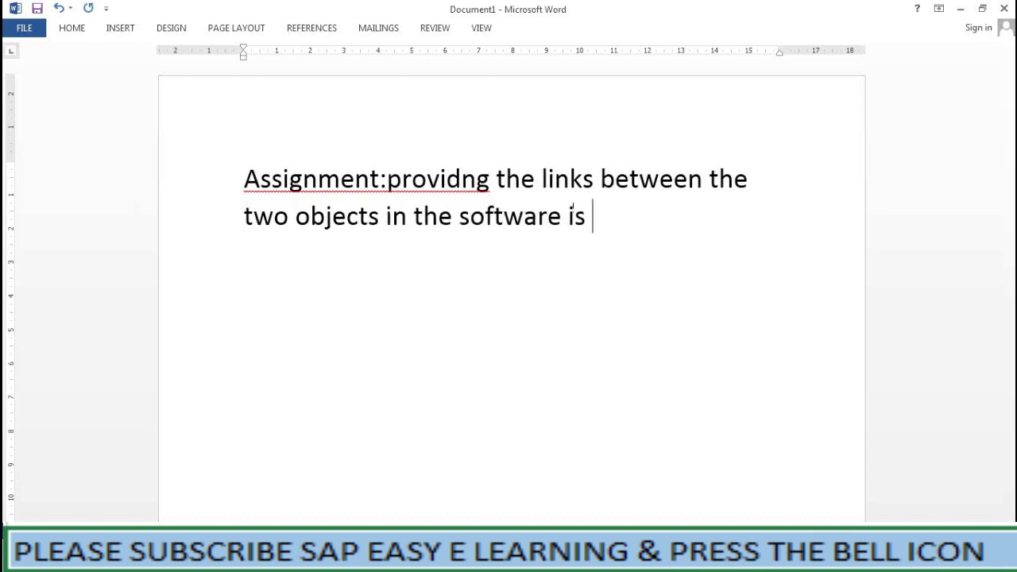
pyautogui.write('called assgineen')
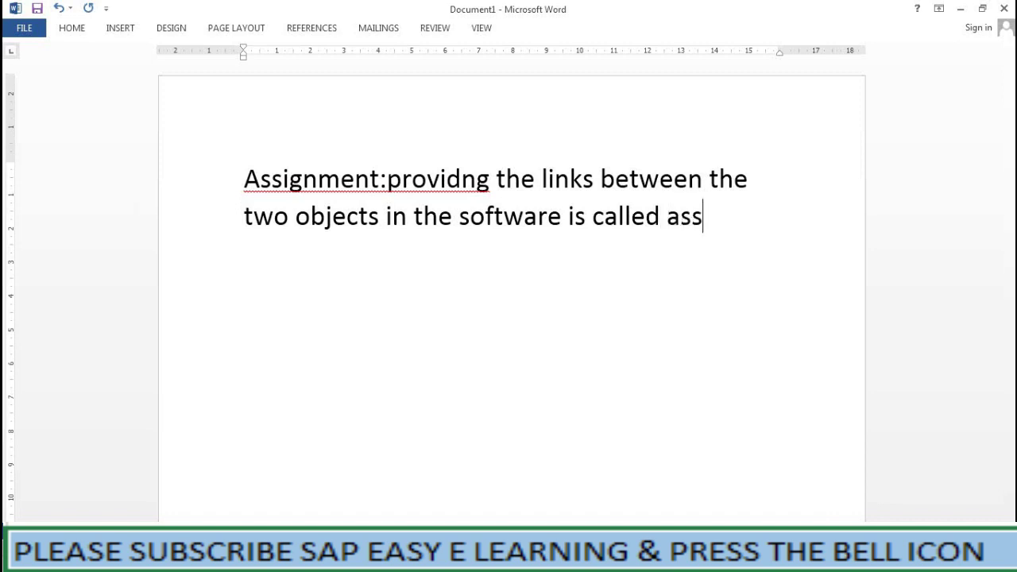
pyautogui.press('BackSpace')
pyautogui.press('BackSpace')
pyautogui.press('BackSpace')
pyautogui.press('BackSpace')
pyautogui.press('BackSpace')
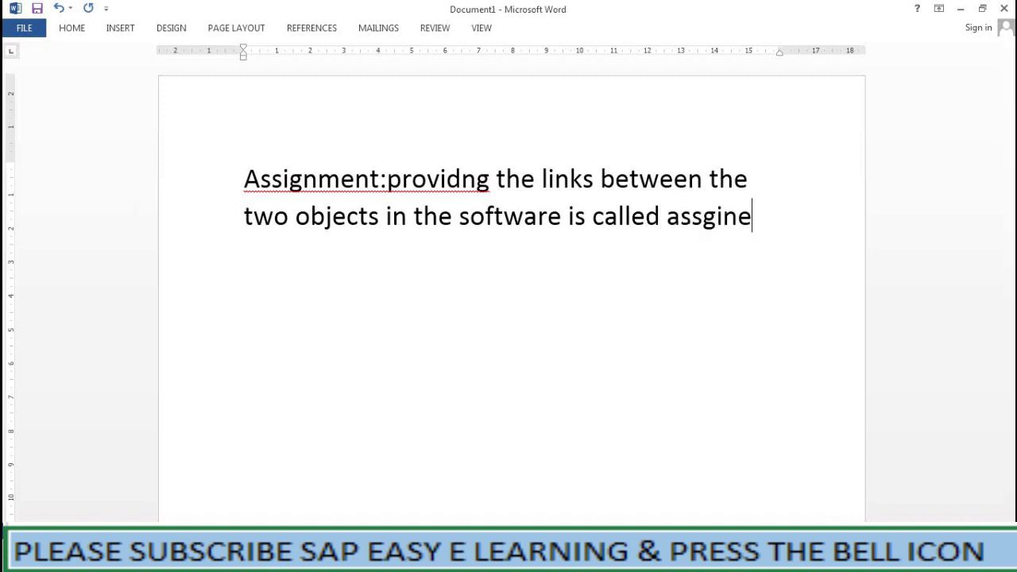
pyautogui.press('BackSpace')
pyautogui.write('ment.')
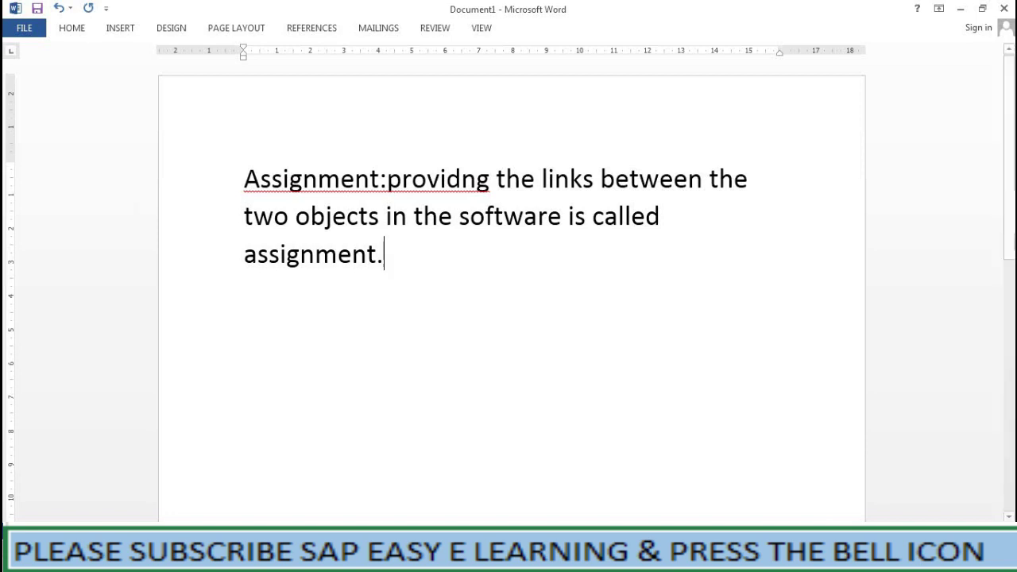
# - Minimize the new document and highlight the "Assign company code to company OX16" heading of step 1.3 in the BASIC SETTINGS notes
pyautogui.click(964, 8)
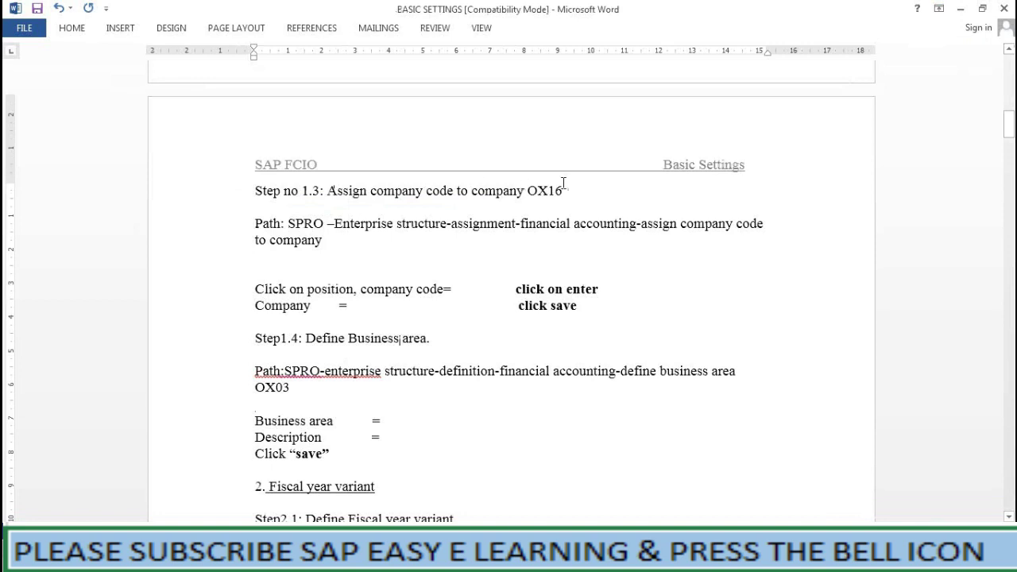
pyautogui.moveTo(321, 191); pyautogui.dragTo(573, 184)
pyautogui.click(337, 223)
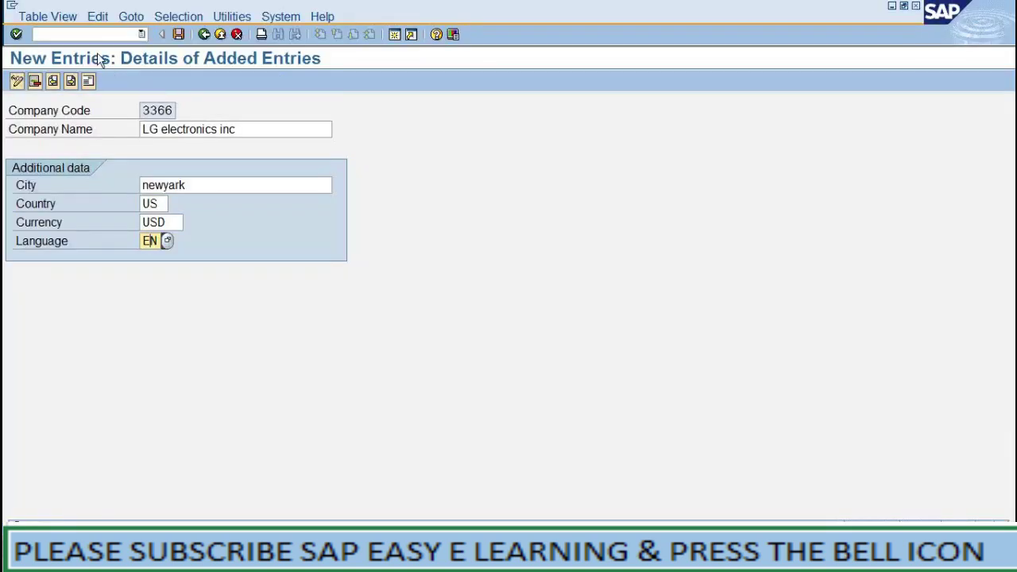
# - In SAP, run /nspro, display the SAP reference IMG, and expand Enterprise Structure
pyautogui.write('EN')
pyautogui.click(95, 34)
pyautogui.write('/nspro')
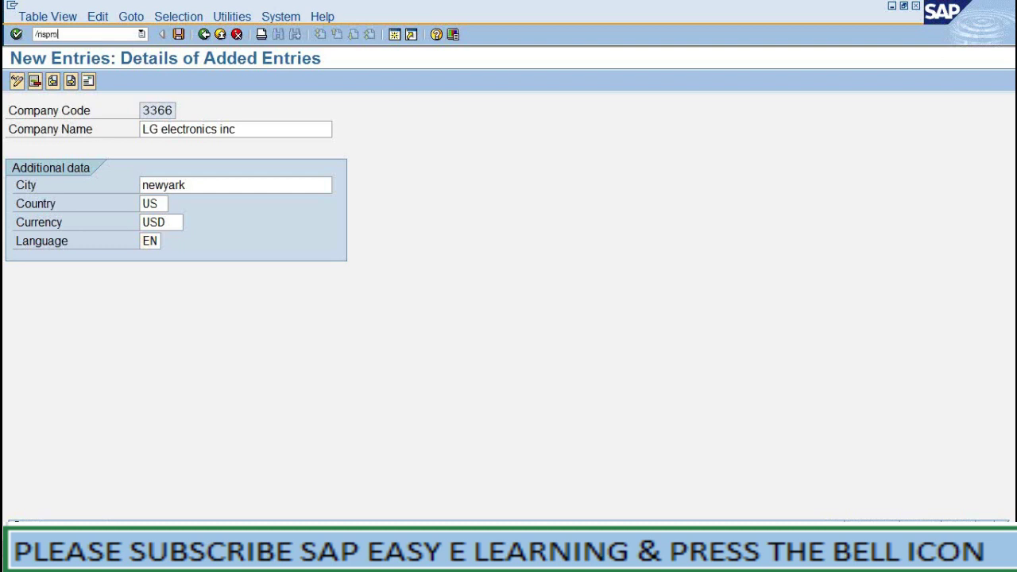
pyautogui.press('Return')
pyautogui.click(97, 78)
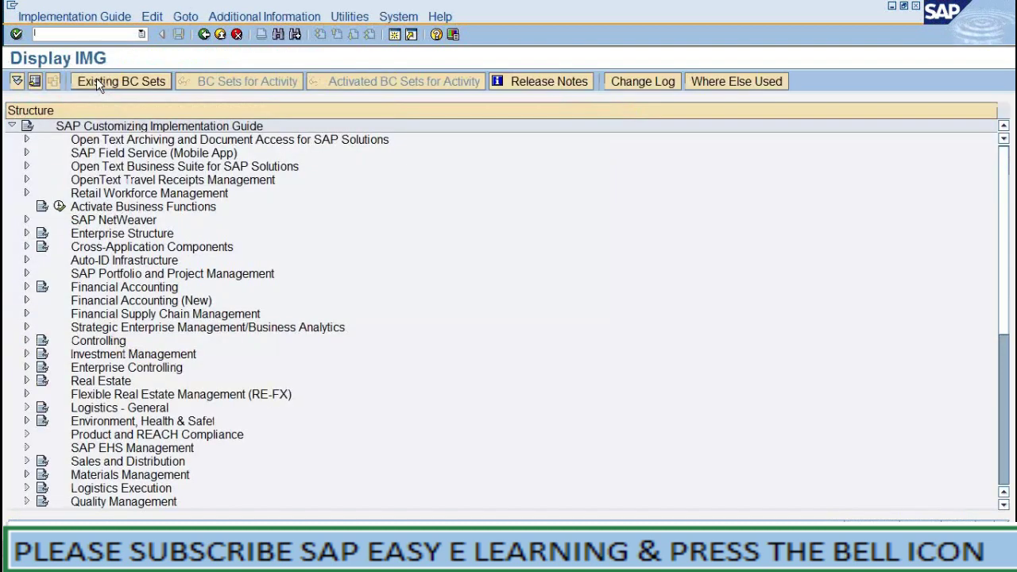
pyautogui.click(97, 236)
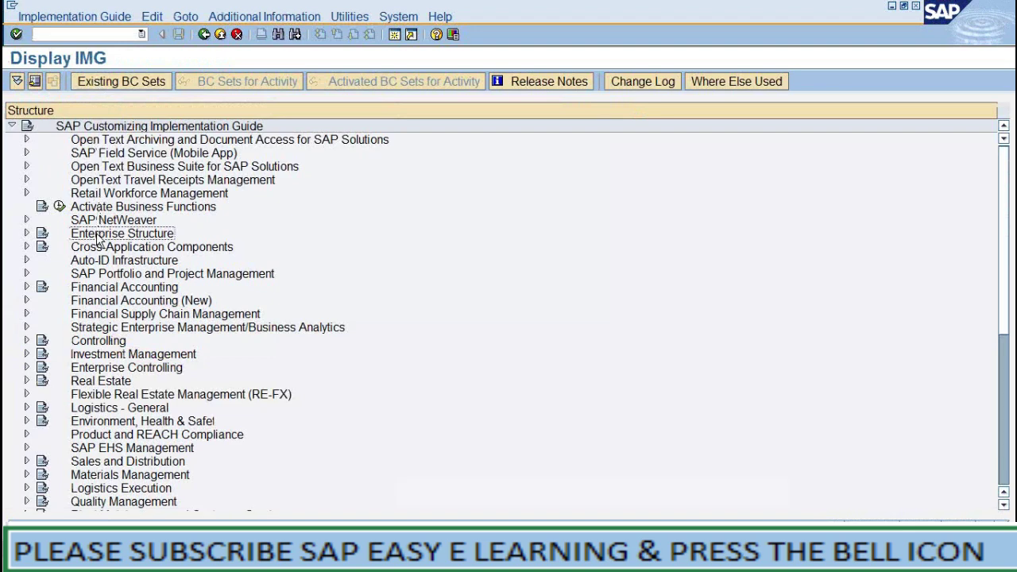
pyautogui.click(26, 233)
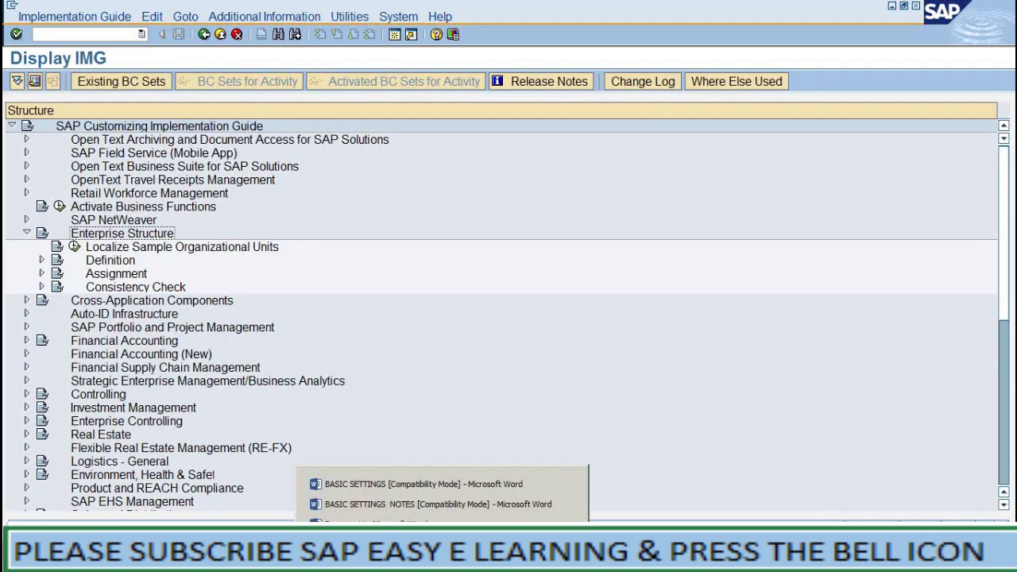
# - Consult the step 1.3 path in the BASIC SETTINGS notes, highlight its "assignment" part, and return to SAP
pyautogui.click(416, 483)
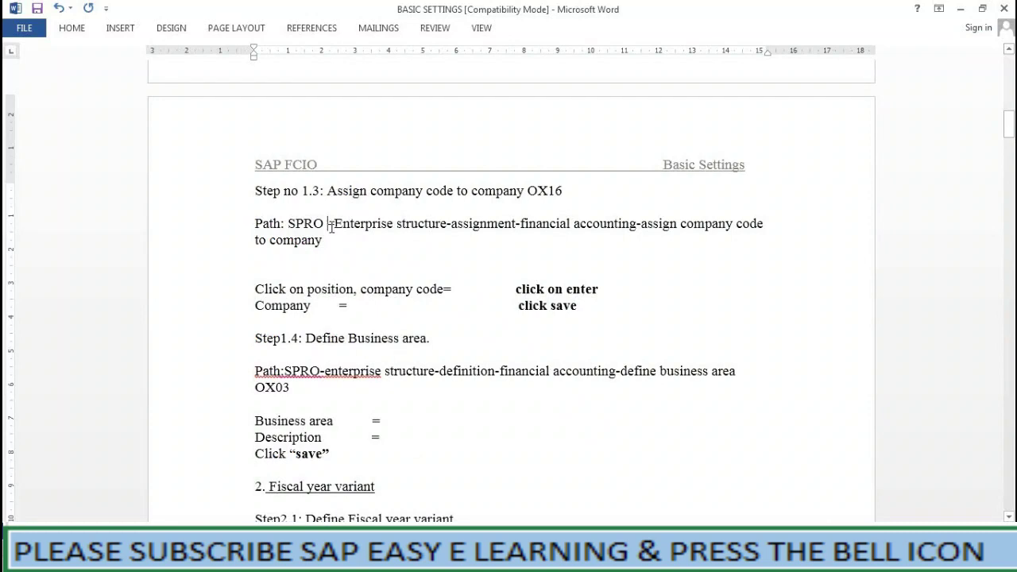
pyautogui.moveTo(458, 216); pyautogui.dragTo(512, 224)
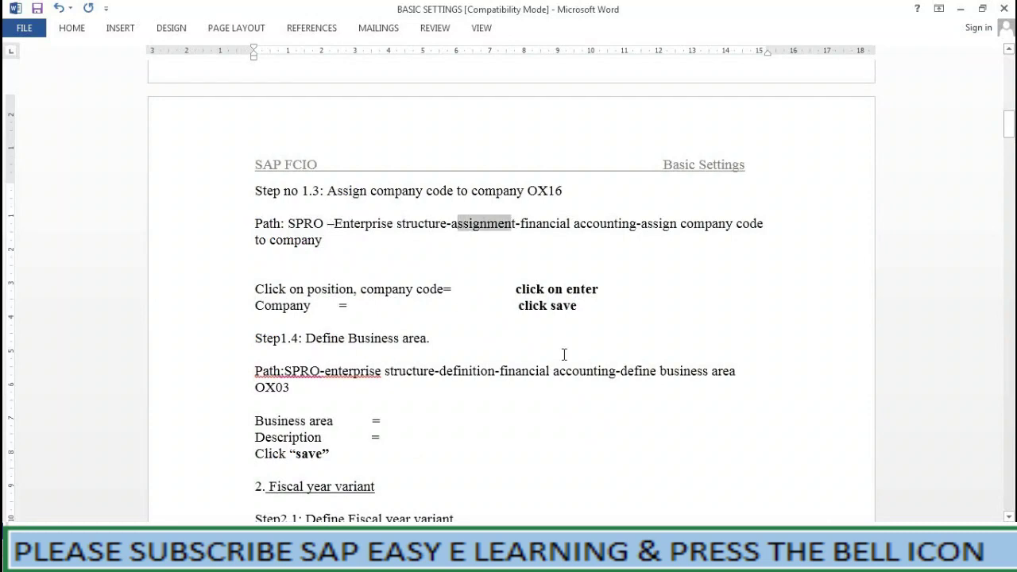
pyautogui.click(964, 9)
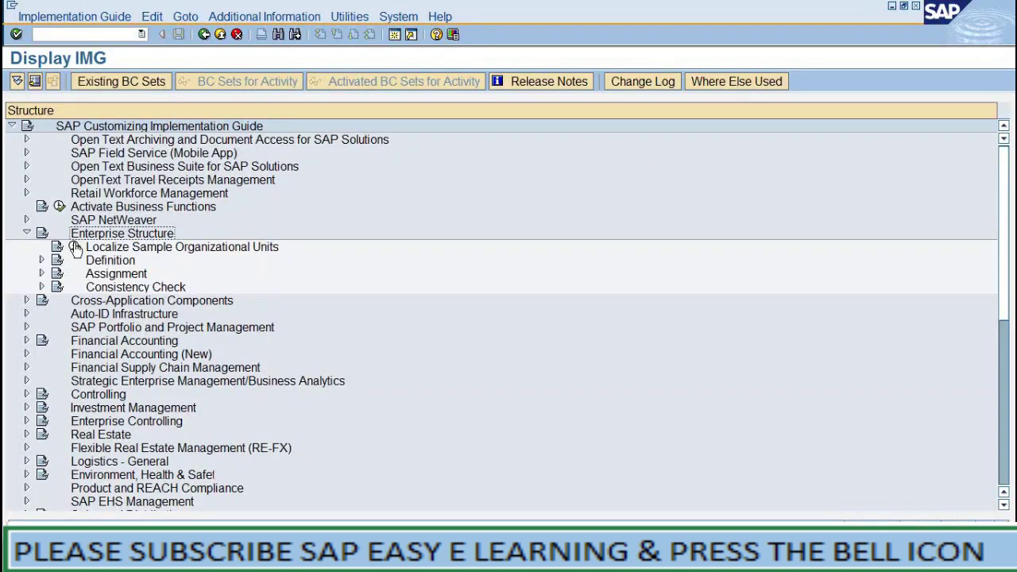
# - Expand Assignment and Financial Accounting under Enterprise Structure, and execute the activity "Assign company code to company"
pyautogui.click(92, 276)
pyautogui.click(42, 275)
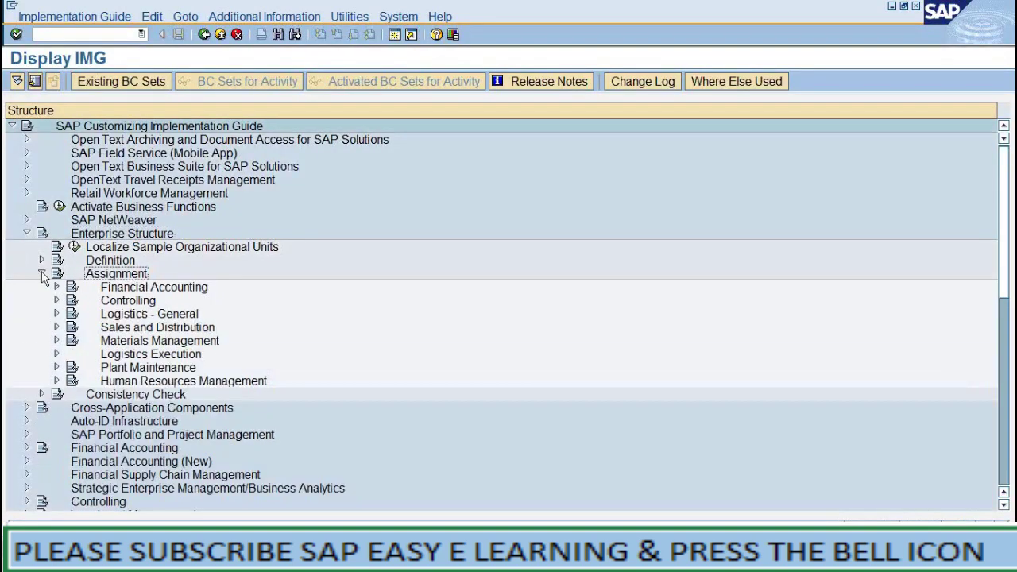
pyautogui.click(111, 289)
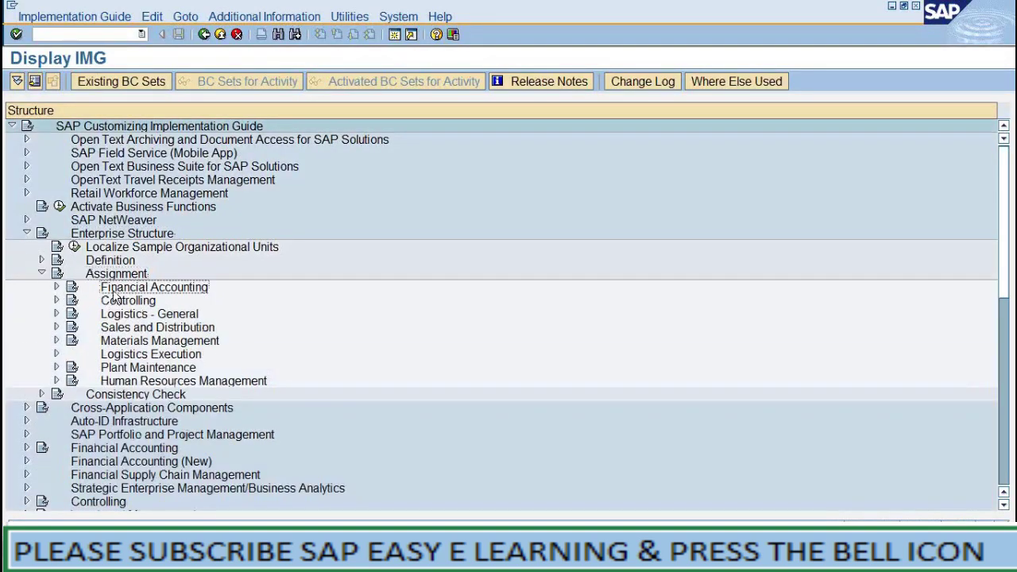
pyautogui.click(55, 287)
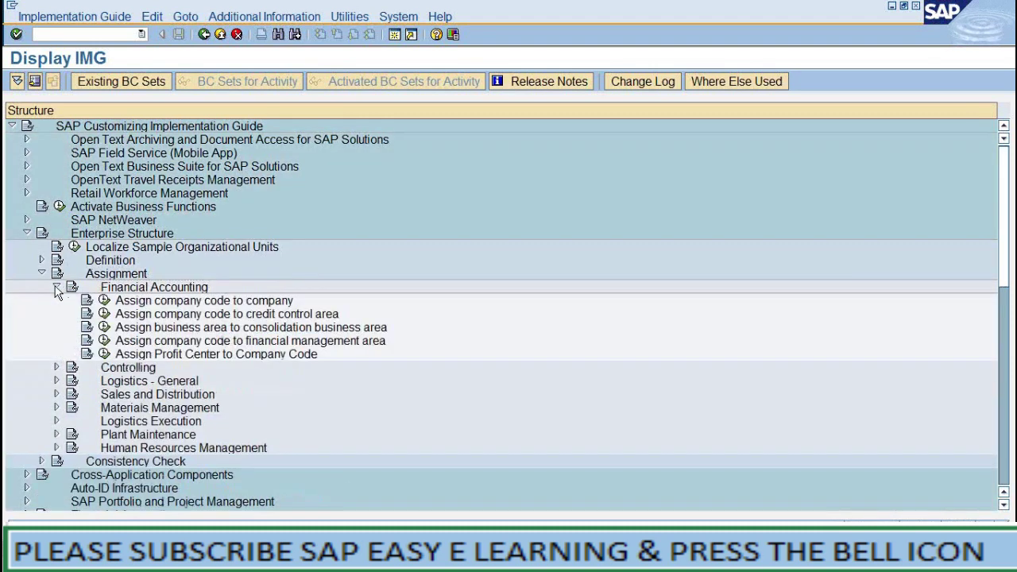
pyautogui.click(155, 305)
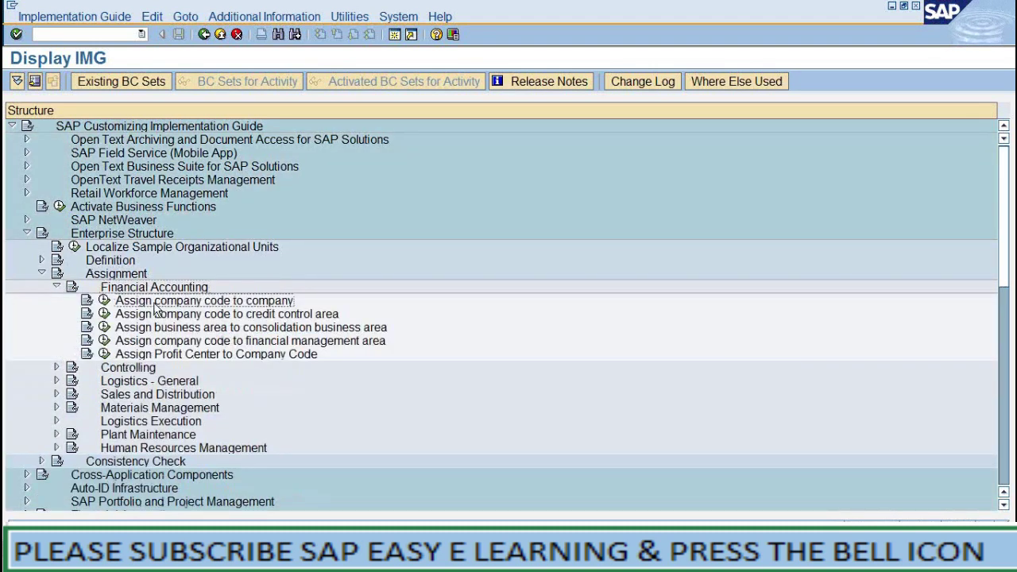
pyautogui.click(104, 301)
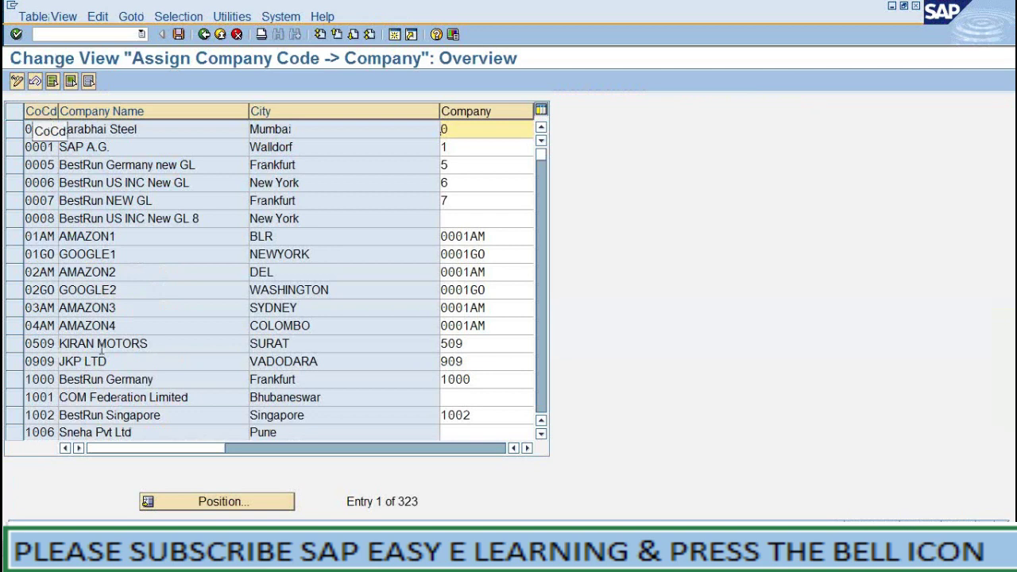
# - Consult the position and company code instructions of step 1.3 in the BASIC SETTINGS notes, and return to SAP
pyautogui.moveTo(441, 559)
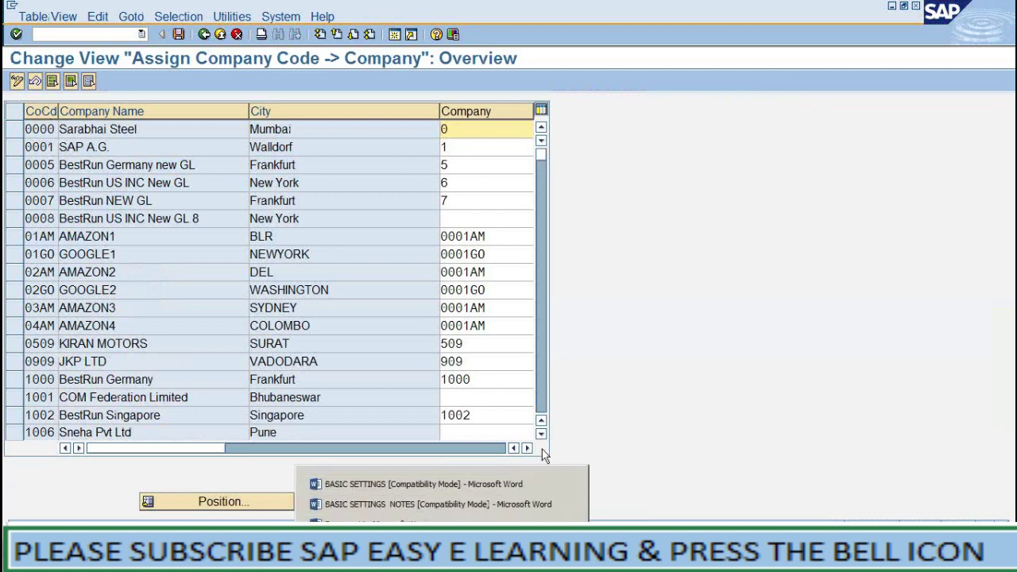
pyautogui.click(442, 560)
pyautogui.click(410, 484)
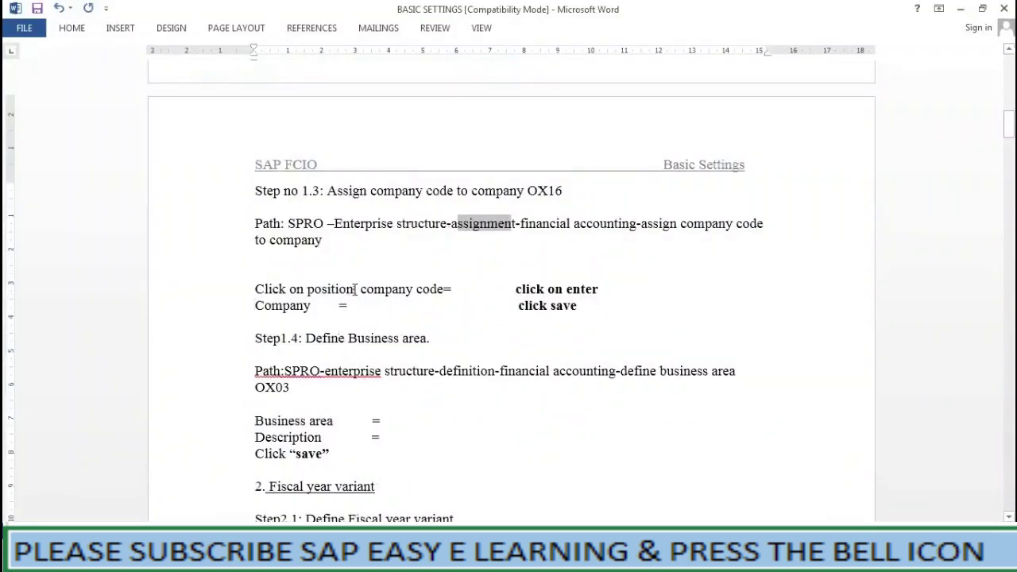
pyautogui.click(354, 289)
pyautogui.click(959, 8)
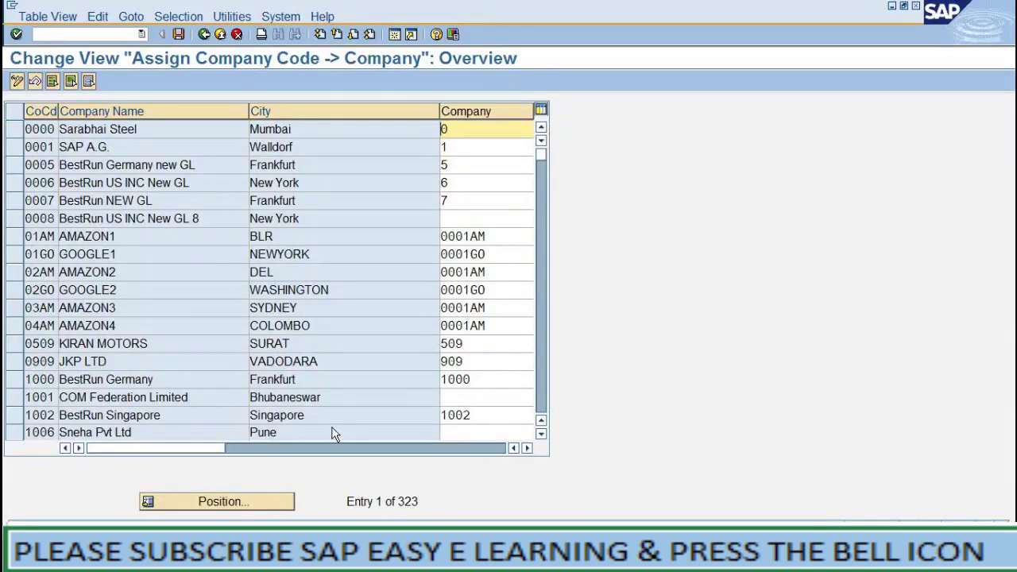
# - Position the company code assignment list at company code 3366 and highlight that code
pyautogui.click(238, 502)
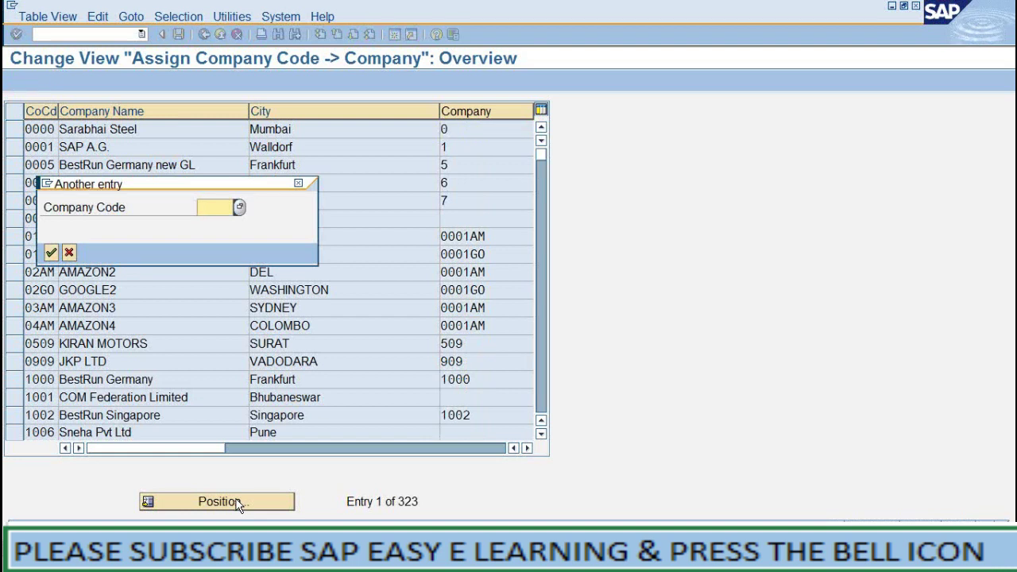
pyautogui.write('3366')
pyautogui.press('Return')
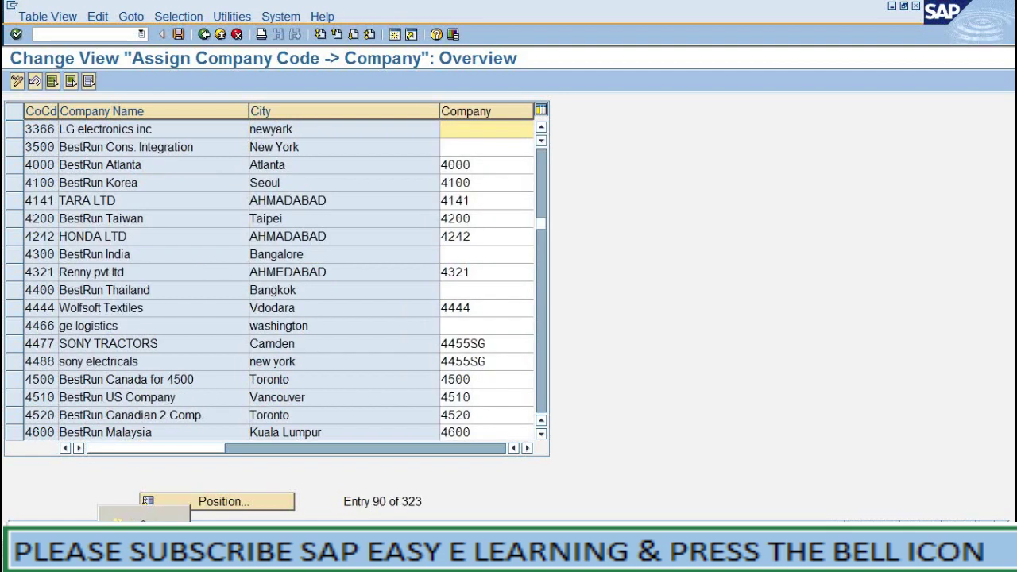
pyautogui.click(28, 129)
pyautogui.moveTo(27, 128); pyautogui.dragTo(62, 135)
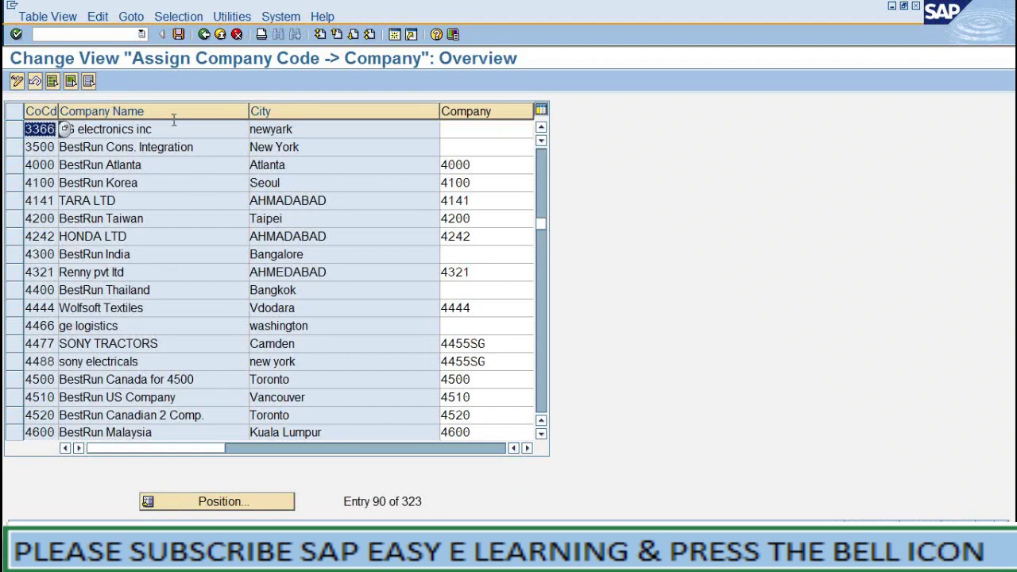
# - Assign company 3366lg to company code 3366 and save the assignment under the proposed customizing request
pyautogui.click(490, 130)
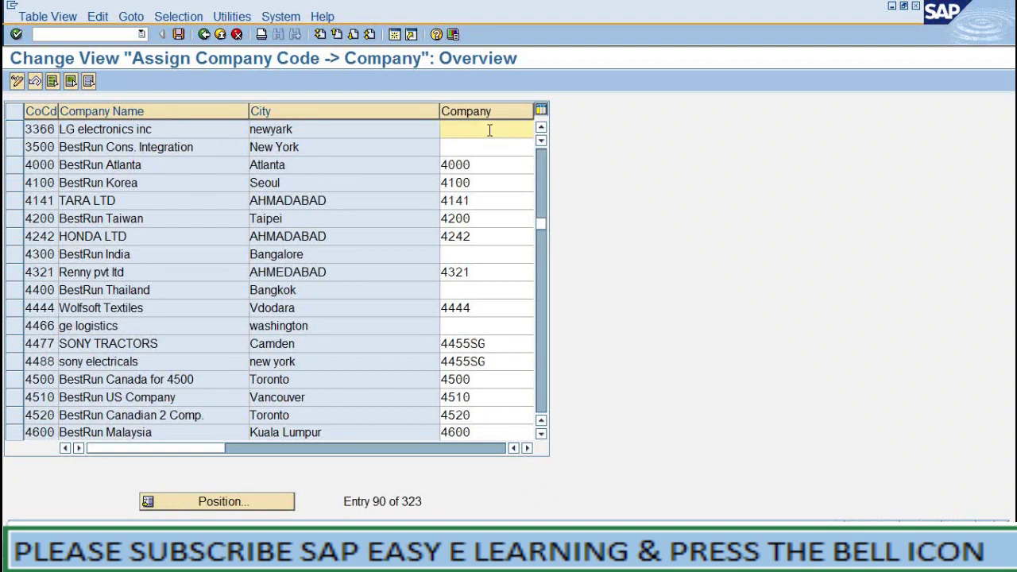
pyautogui.write('3355')
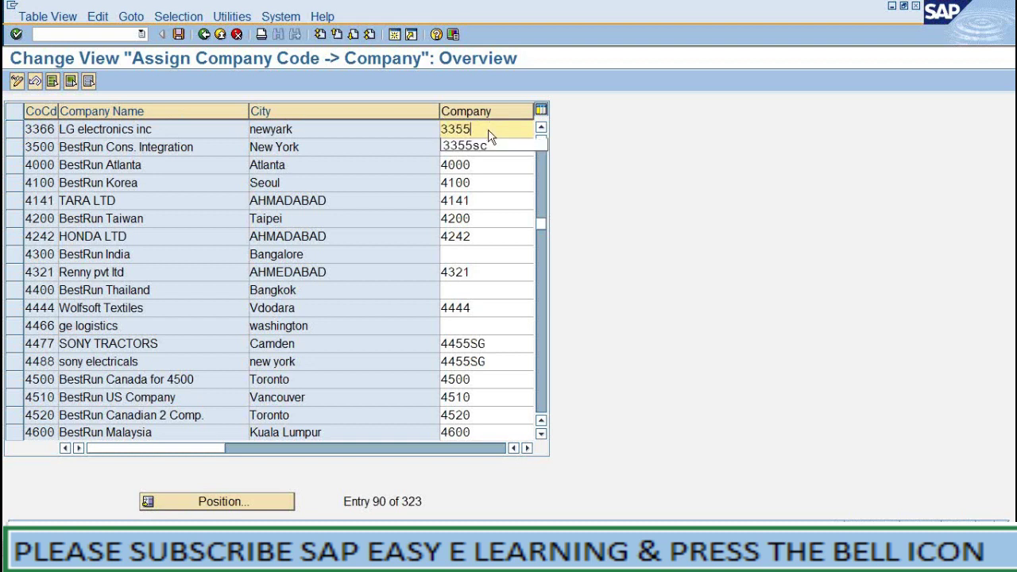
pyautogui.press('BackSpace')
pyautogui.press('BackSpace')
pyautogui.write('66')
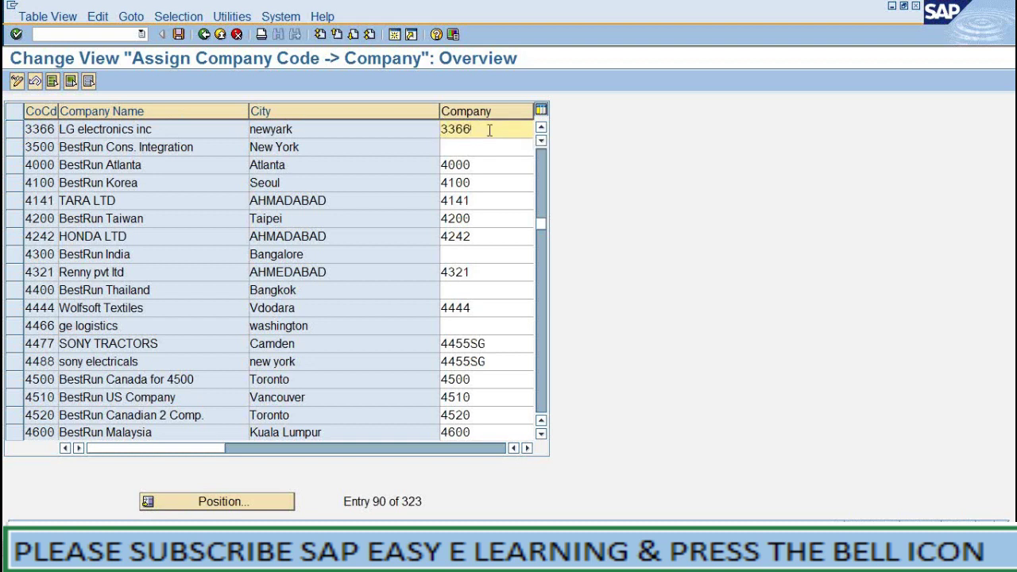
pyautogui.write('lg')
pyautogui.click(178, 36)
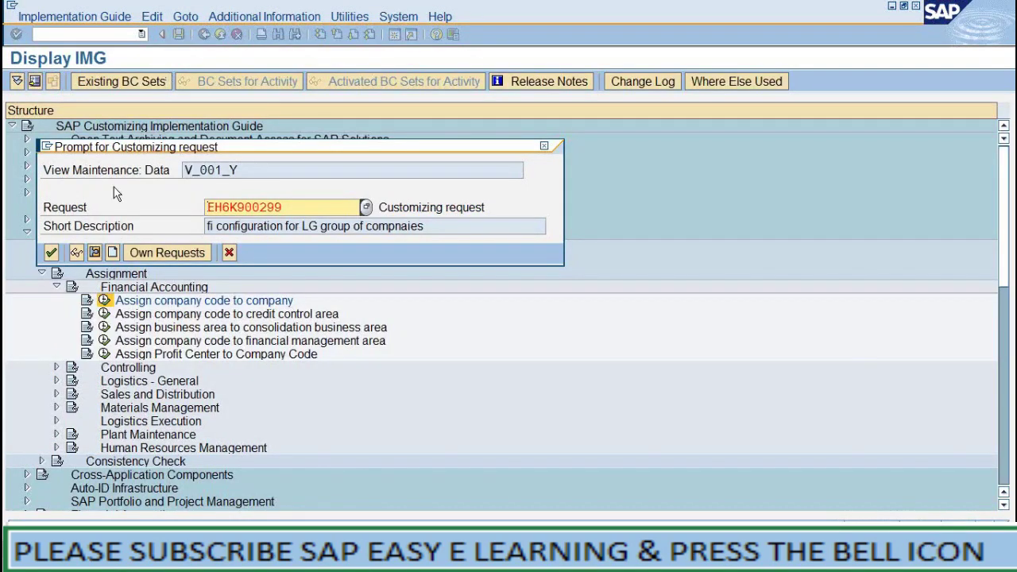
pyautogui.click(51, 252)
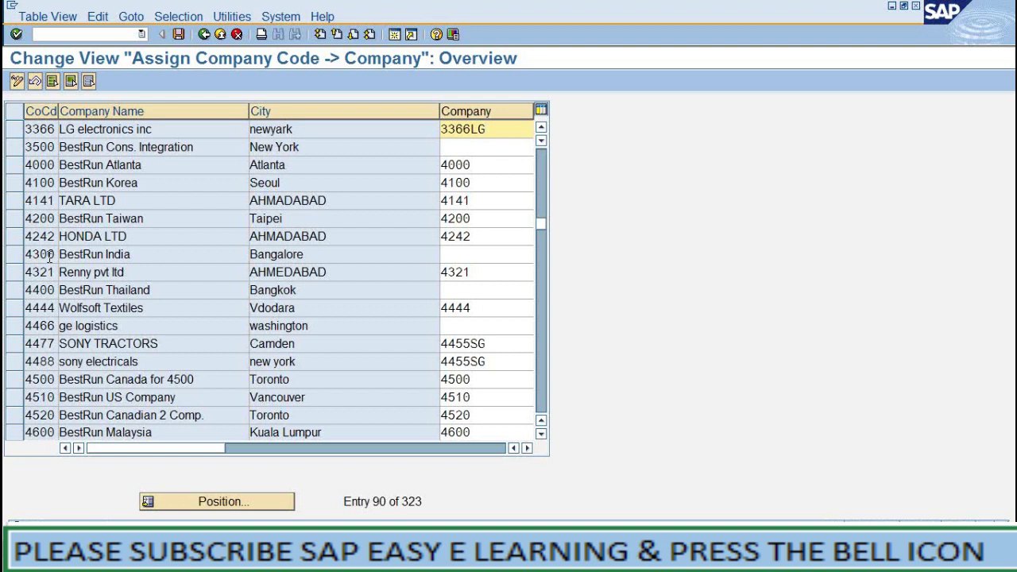
# - Switch to the BASIC SETTINGS notes in Word and place the cursor after the "Creation of company" heading of step 1.1
pyautogui.click(437, 555)
pyautogui.click(416, 490)
pyautogui.scroll(1, 338, 340)
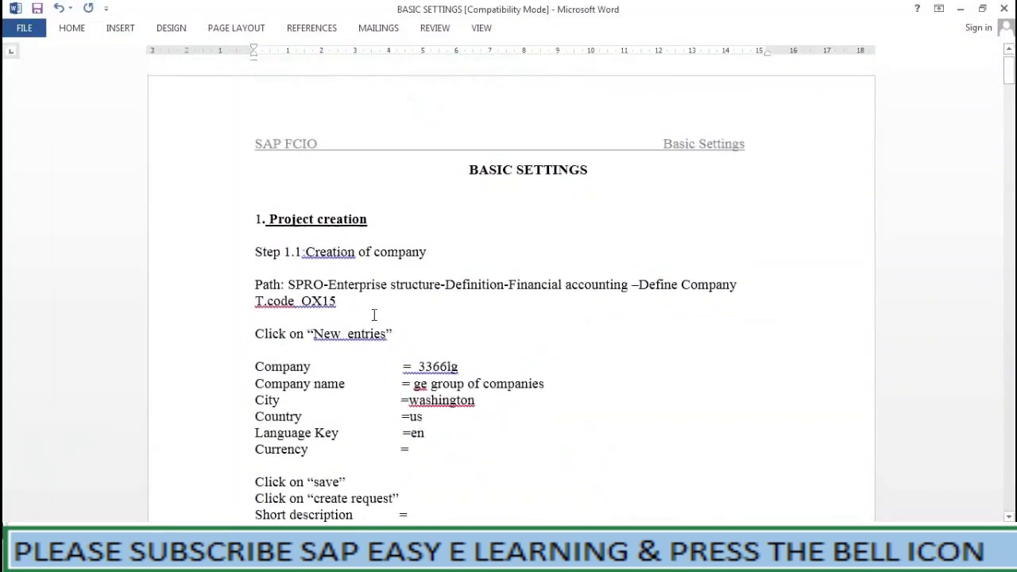
pyautogui.click(448, 249)
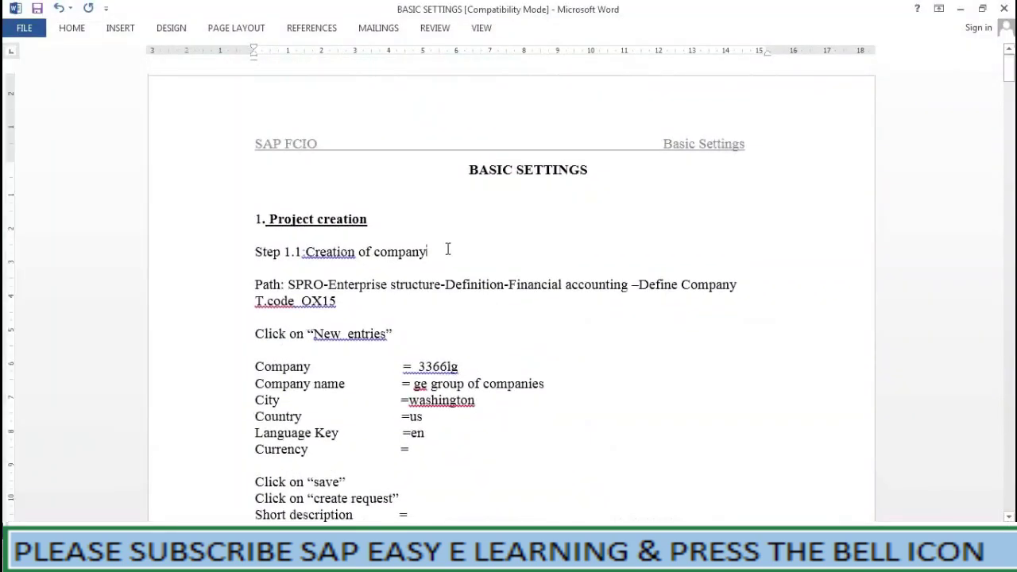